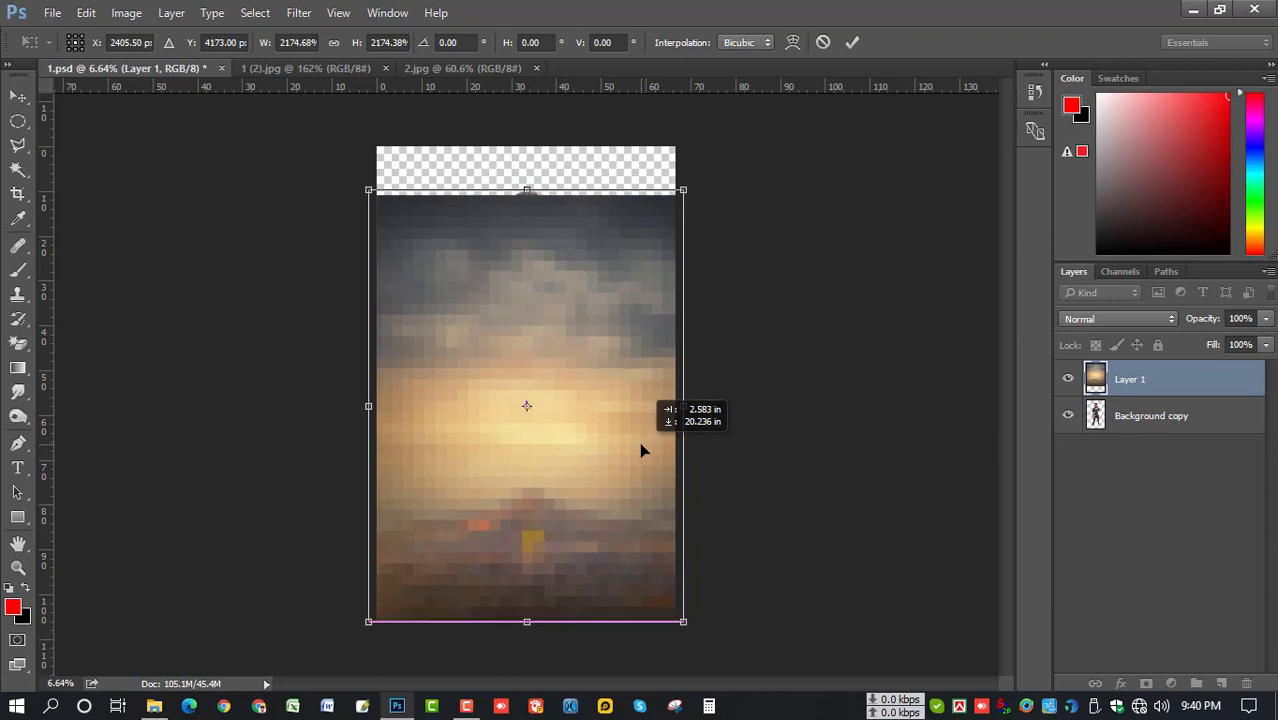
- Place the cut-out man's Background copy layer above the sunset road layer and nudge the road layer slightly downward
{"action": "key", "text": "Return"}
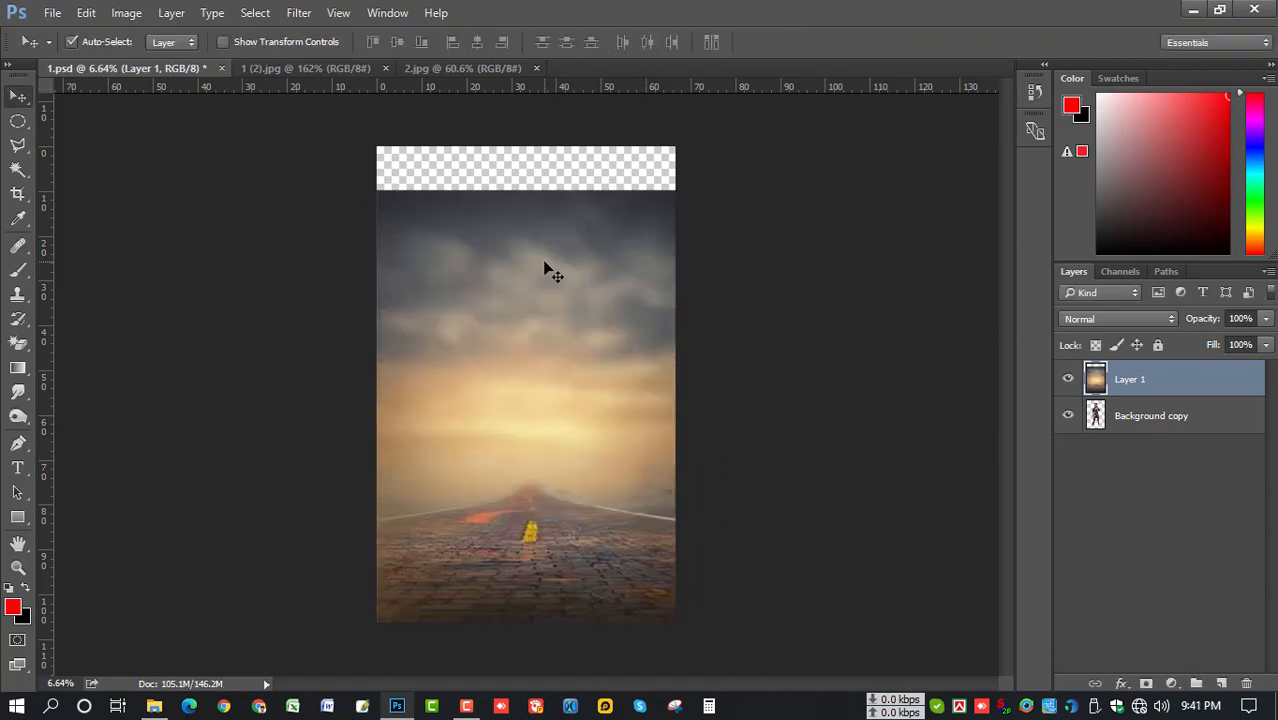
{"action": "left_click_drag", "start_coordinate": [1165, 428], "coordinate": [1166, 372]}
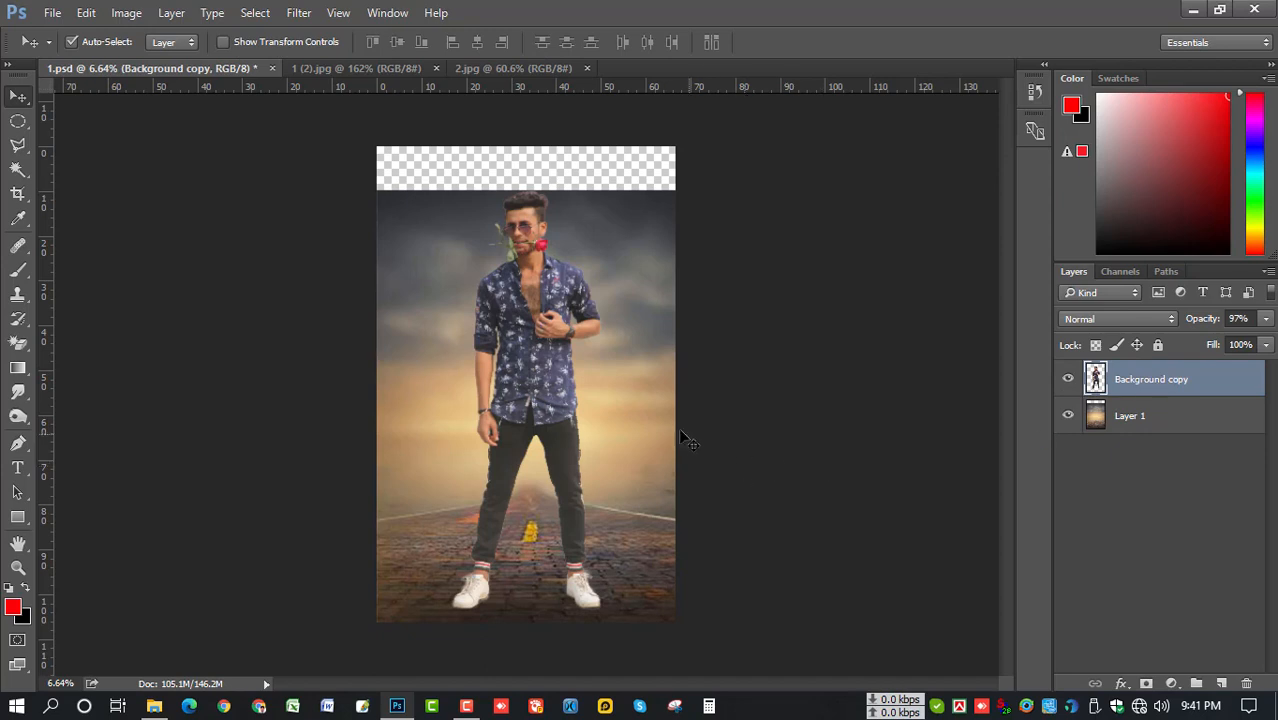
{"action": "left_click", "coordinate": [645, 434]}
{"action": "key", "text": "shift+Up"}
{"action": "key", "text": "shift+Down"}
{"action": "key", "text": "shift+Down"}
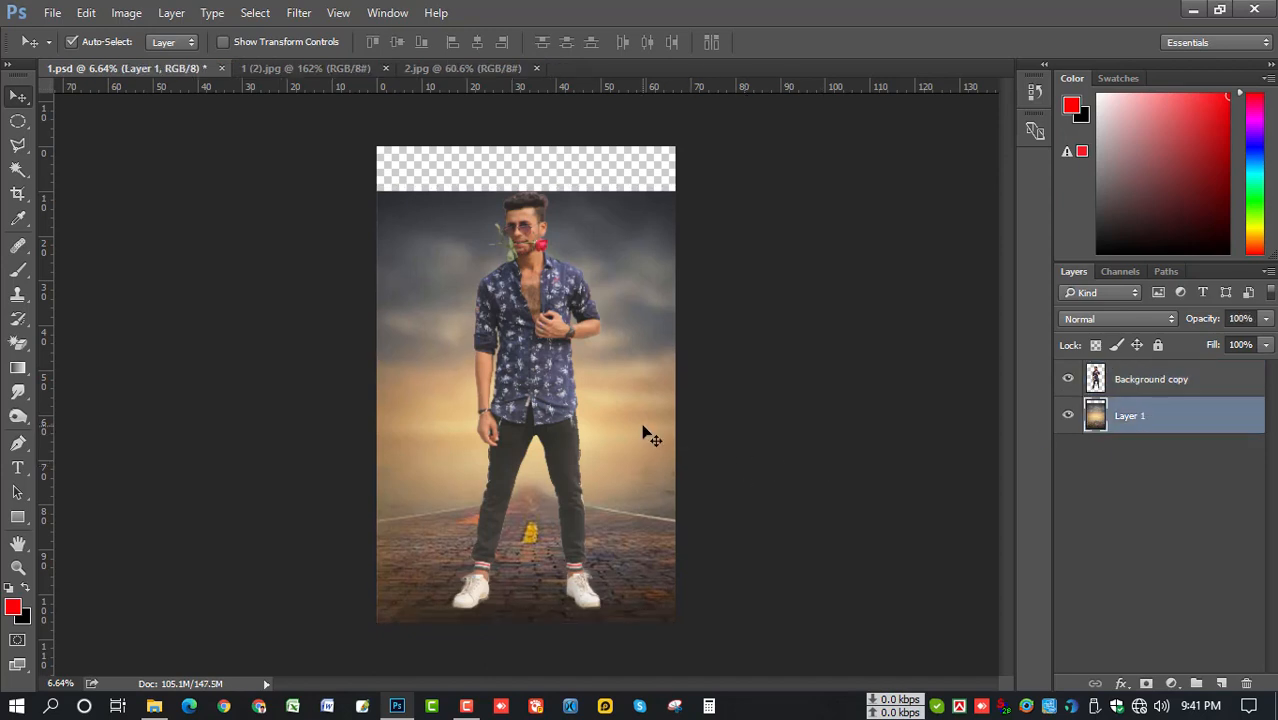
- Bring the city street picture from 2.jpg into 1.psd and scale and position it to cover the canvas width behind the man
{"action": "left_click", "coordinate": [453, 70]}
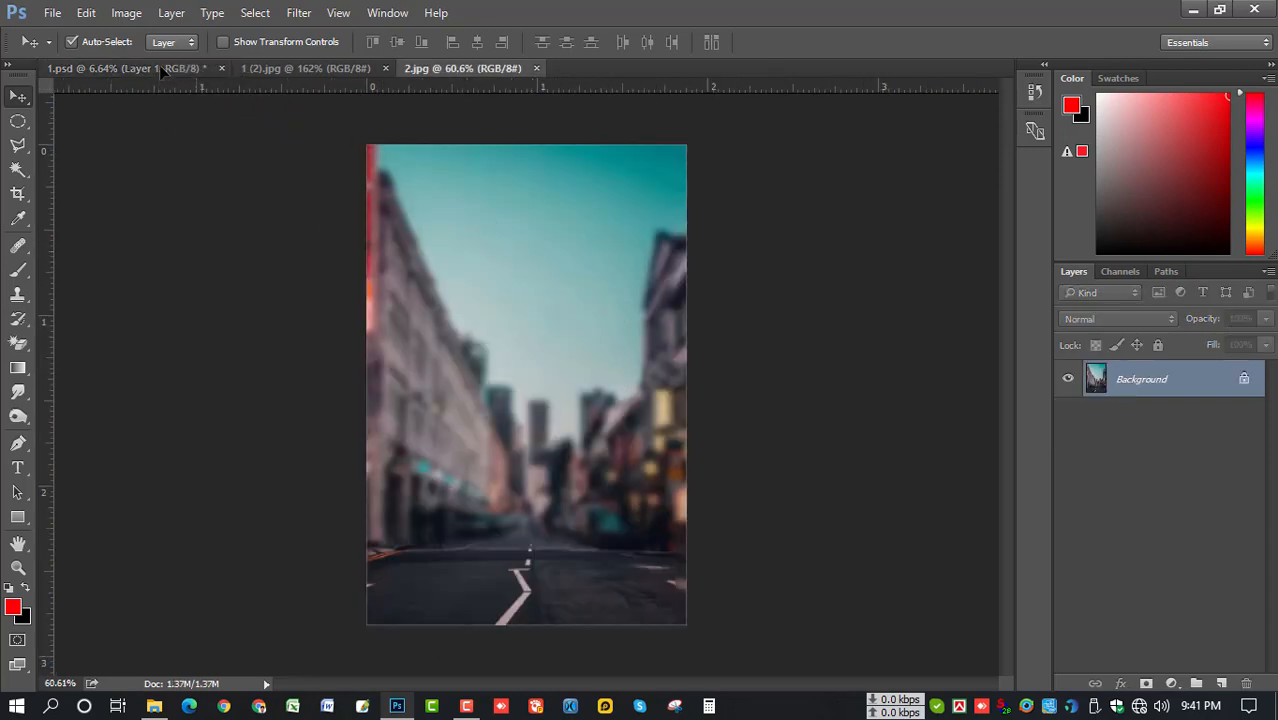
{"action": "left_click_drag", "start_coordinate": [160, 66], "coordinate": [823, 202]}
{"action": "key", "text": "ctrl+t"}
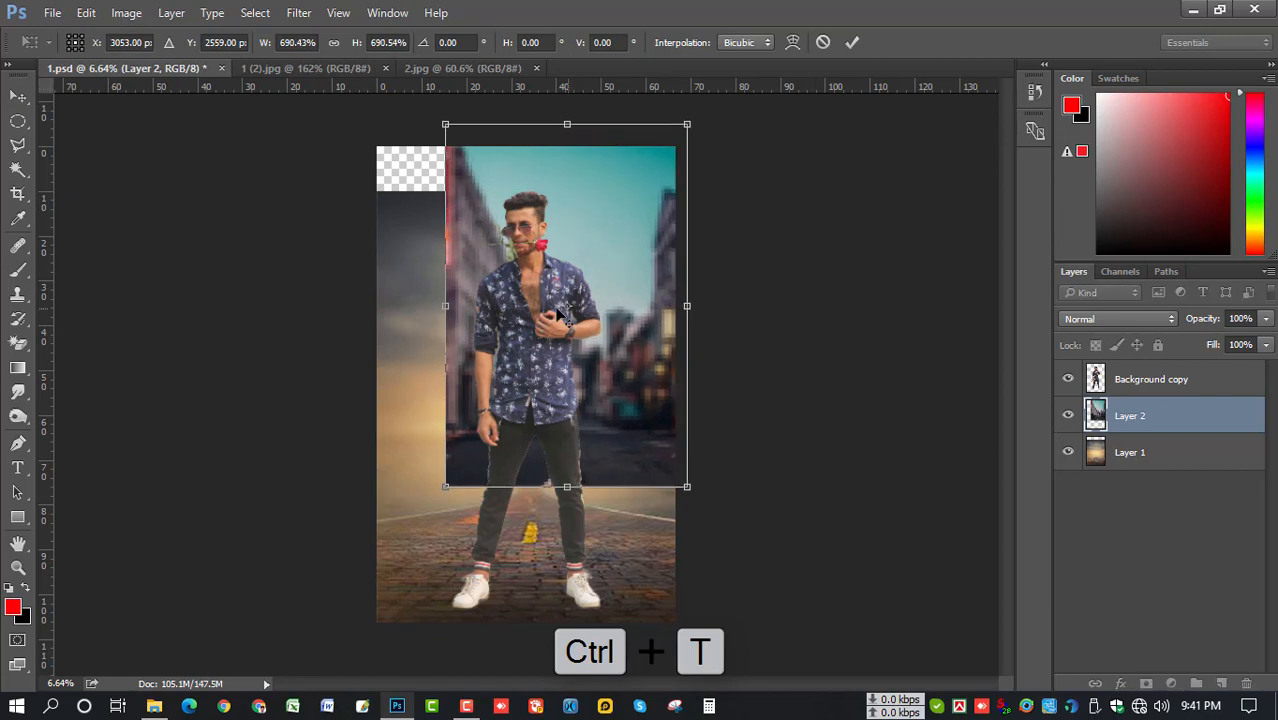
{"action": "left_click_drag", "start_coordinate": [560, 315], "coordinate": [519, 335]}
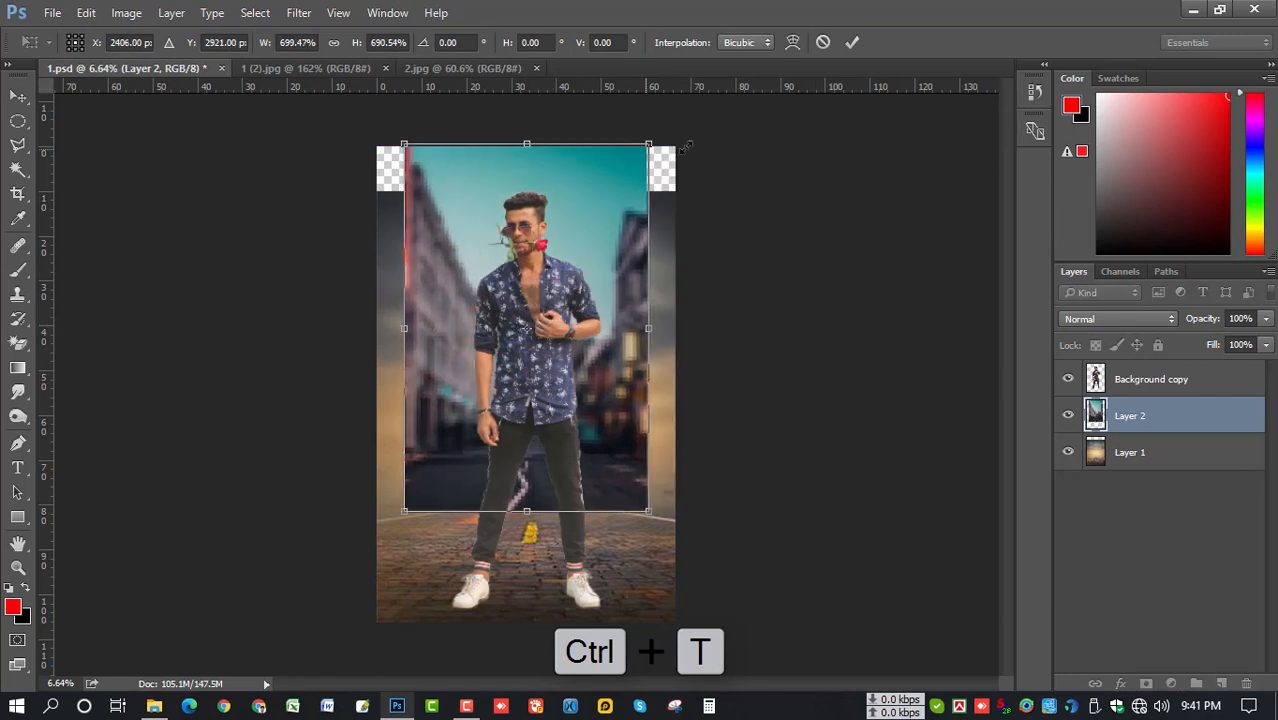
{"action": "left_click_drag", "start_coordinate": [686, 147], "coordinate": [764, 112]}
{"action": "left_click_drag", "start_coordinate": [605, 274], "coordinate": [607, 332]}
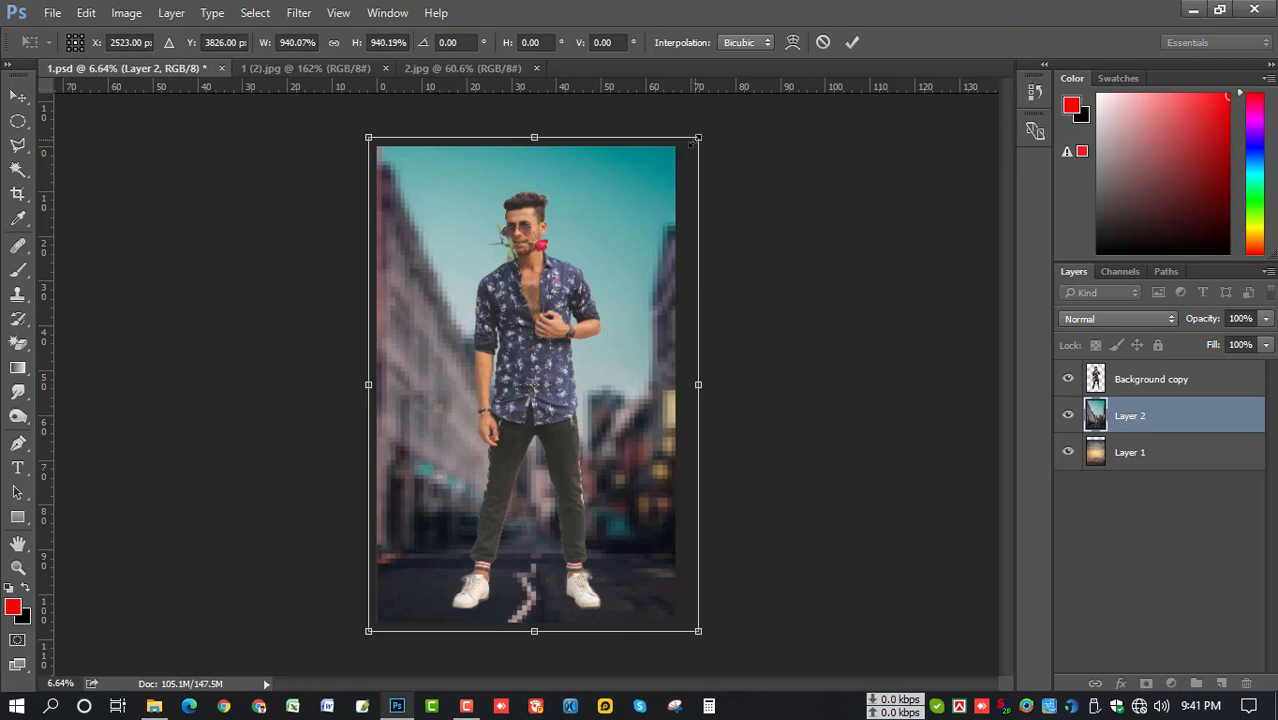
{"action": "left_click_drag", "start_coordinate": [691, 145], "coordinate": [682, 154]}
{"action": "left_click_drag", "start_coordinate": [643, 204], "coordinate": [635, 203]}
{"action": "left_click_drag", "start_coordinate": [686, 157], "coordinate": [681, 153]}
{"action": "left_click_drag", "start_coordinate": [595, 221], "coordinate": [595, 208]}
{"action": "key", "text": "Return"}
- Move Layer 1 above Layer 2 and add a layer mask to Layer 1
{"action": "left_click_drag", "start_coordinate": [1131, 463], "coordinate": [1125, 417]}
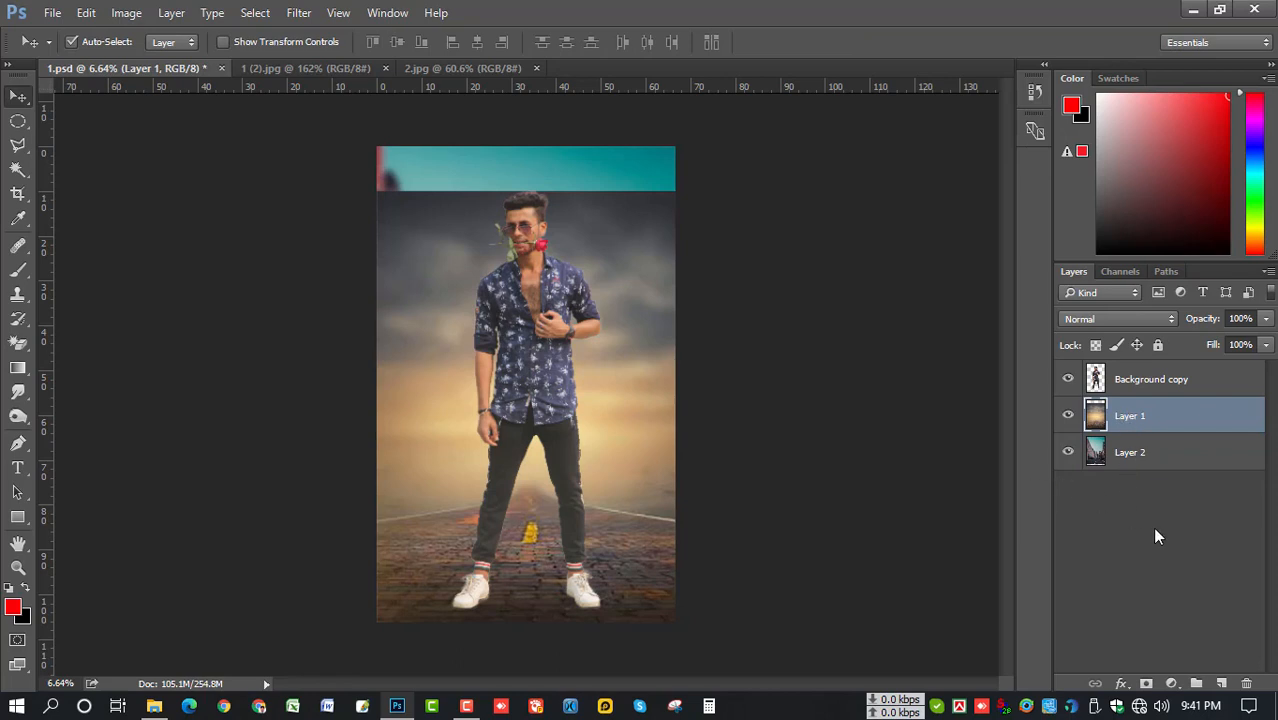
{"action": "left_click", "coordinate": [1147, 683]}
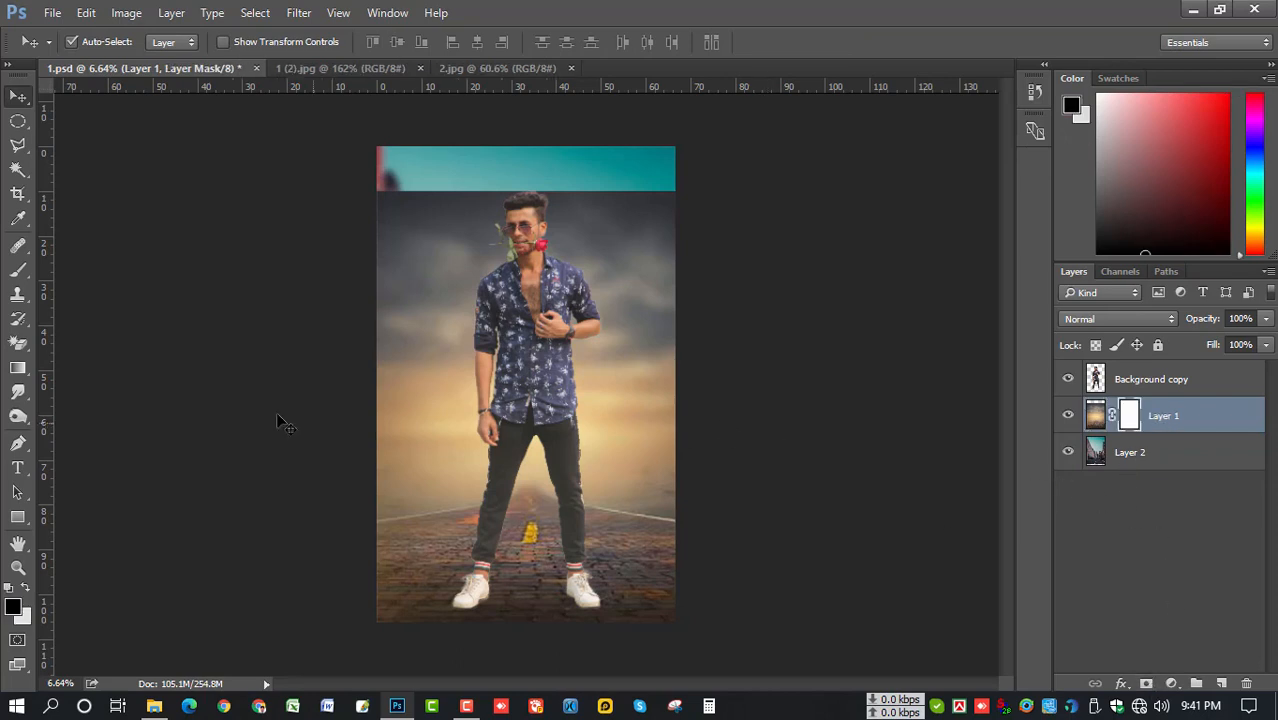
- Paint black on Layer 1's mask with a soft brush to hide its sunset sky, keeping only the brick road at the bottom
{"action": "left_click", "coordinate": [18, 269]}
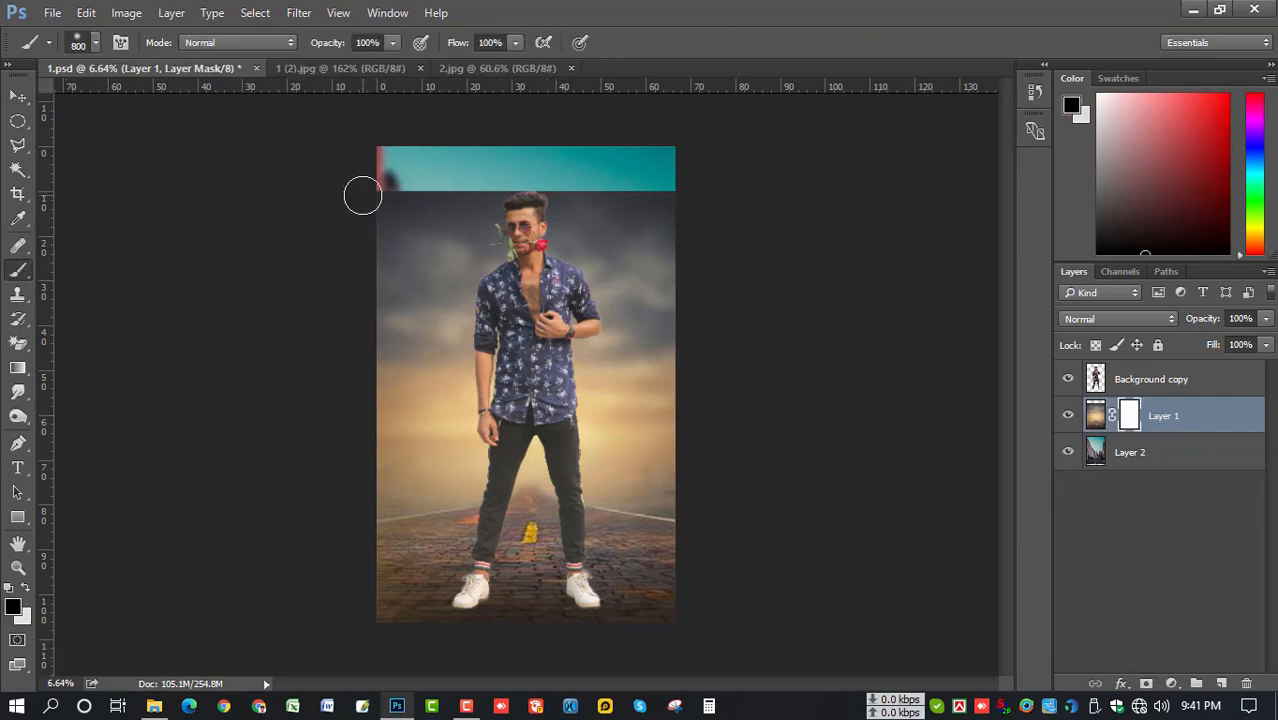
{"action": "mouse_move", "coordinate": [360, 191]}
{"action": "left_mouse_down"}
{"action": "mouse_move", "coordinate": [594, 199]}
{"action": "mouse_move", "coordinate": [340, 205]}
{"action": "mouse_move", "coordinate": [556, 219]}
{"action": "mouse_move", "coordinate": [704, 206]}
{"action": "mouse_move", "coordinate": [715, 189]}
{"action": "mouse_move", "coordinate": [576, 207]}
{"action": "mouse_move", "coordinate": [650, 264]}
{"action": "mouse_move", "coordinate": [562, 282]}
{"action": "mouse_move", "coordinate": [409, 261]}
{"action": "mouse_move", "coordinate": [305, 265]}
{"action": "mouse_move", "coordinate": [422, 236]}
{"action": "mouse_move", "coordinate": [662, 285]}
{"action": "left_mouse_up"}
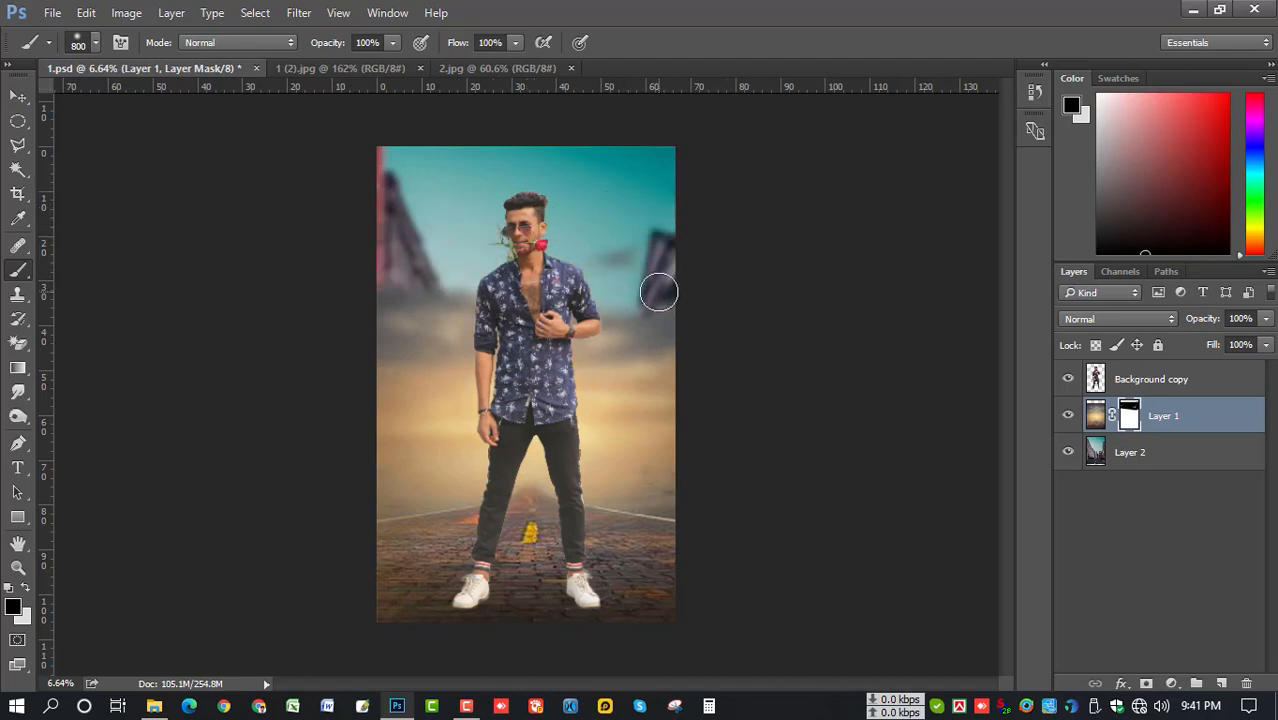
{"action": "key", "text": "bracketright"}
{"action": "key", "text": "bracketright"}
{"action": "key", "text": "bracketright"}
{"action": "key", "text": "bracketright"}
{"action": "key", "text": "bracketright"}
{"action": "key", "text": "bracketright"}
{"action": "mouse_move", "coordinate": [739, 334]}
{"action": "left_mouse_down"}
{"action": "mouse_move", "coordinate": [445, 349]}
{"action": "mouse_move", "coordinate": [517, 354]}
{"action": "mouse_move", "coordinate": [359, 291]}
{"action": "mouse_move", "coordinate": [604, 347]}
{"action": "mouse_move", "coordinate": [480, 379]}
{"action": "mouse_move", "coordinate": [681, 409]}
{"action": "mouse_move", "coordinate": [363, 438]}
{"action": "mouse_move", "coordinate": [375, 401]}
{"action": "mouse_move", "coordinate": [399, 414]}
{"action": "mouse_move", "coordinate": [664, 414]}
{"action": "mouse_move", "coordinate": [648, 442]}
{"action": "mouse_move", "coordinate": [679, 451]}
{"action": "mouse_move", "coordinate": [699, 482]}
{"action": "mouse_move", "coordinate": [543, 453]}
{"action": "mouse_move", "coordinate": [307, 479]}
{"action": "mouse_move", "coordinate": [440, 466]}
{"action": "mouse_move", "coordinate": [623, 479]}
{"action": "mouse_move", "coordinate": [460, 484]}
{"action": "mouse_move", "coordinate": [363, 521]}
{"action": "mouse_move", "coordinate": [426, 491]}
{"action": "mouse_move", "coordinate": [575, 486]}
{"action": "mouse_move", "coordinate": [710, 519]}
{"action": "mouse_move", "coordinate": [584, 487]}
{"action": "mouse_move", "coordinate": [398, 499]}
{"action": "mouse_move", "coordinate": [675, 484]}
{"action": "mouse_move", "coordinate": [612, 484]}
{"action": "left_mouse_up"}
{"action": "key", "text": "bracketright"}
{"action": "key", "text": "bracketleft"}
{"action": "key", "text": "bracketleft"}
{"action": "key", "text": "bracketleft"}
{"action": "key", "text": "bracketleft"}
{"action": "key", "text": "bracketleft"}
{"action": "key", "text": "bracketleft"}
{"action": "key", "text": "bracketleft"}
{"action": "key", "text": "bracketleft"}
{"action": "key", "text": "bracketleft"}
{"action": "key", "text": "bracketright"}
- Transform Layer 2 to shift the street picture slightly upward behind the brick road
{"action": "left_click", "coordinate": [1112, 452]}
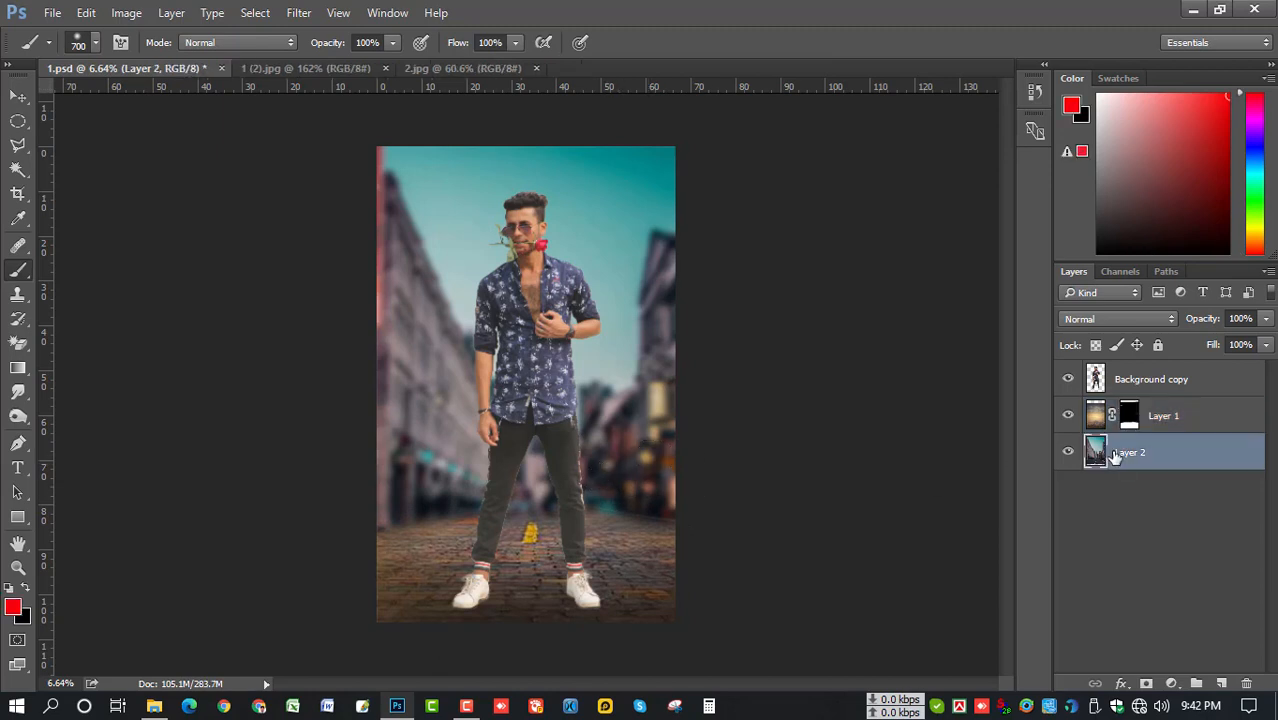
{"action": "key", "text": "ctrl+t"}
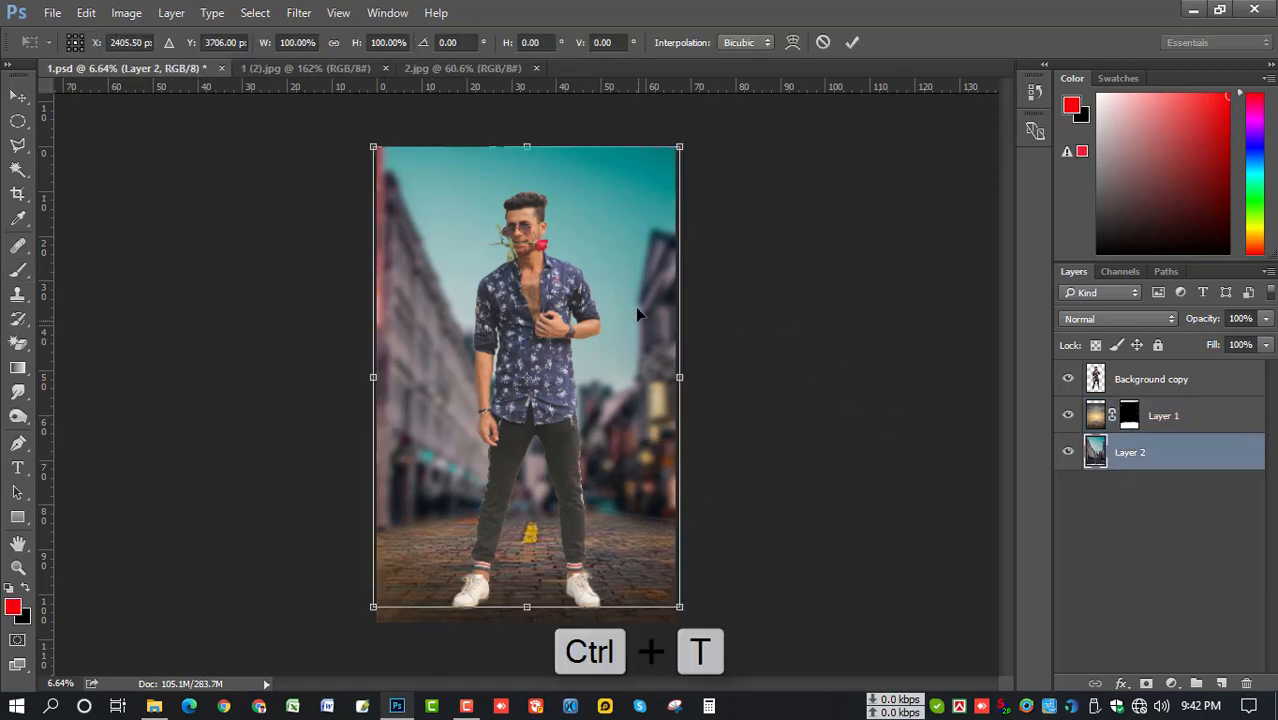
{"action": "mouse_move", "coordinate": [638, 316]}
{"action": "left_mouse_down"}
{"action": "mouse_move", "coordinate": [636, 285]}
{"action": "mouse_move", "coordinate": [638, 316]}
{"action": "left_mouse_up"}
{"action": "key", "text": "Return"}
{"action": "key", "text": "b"}
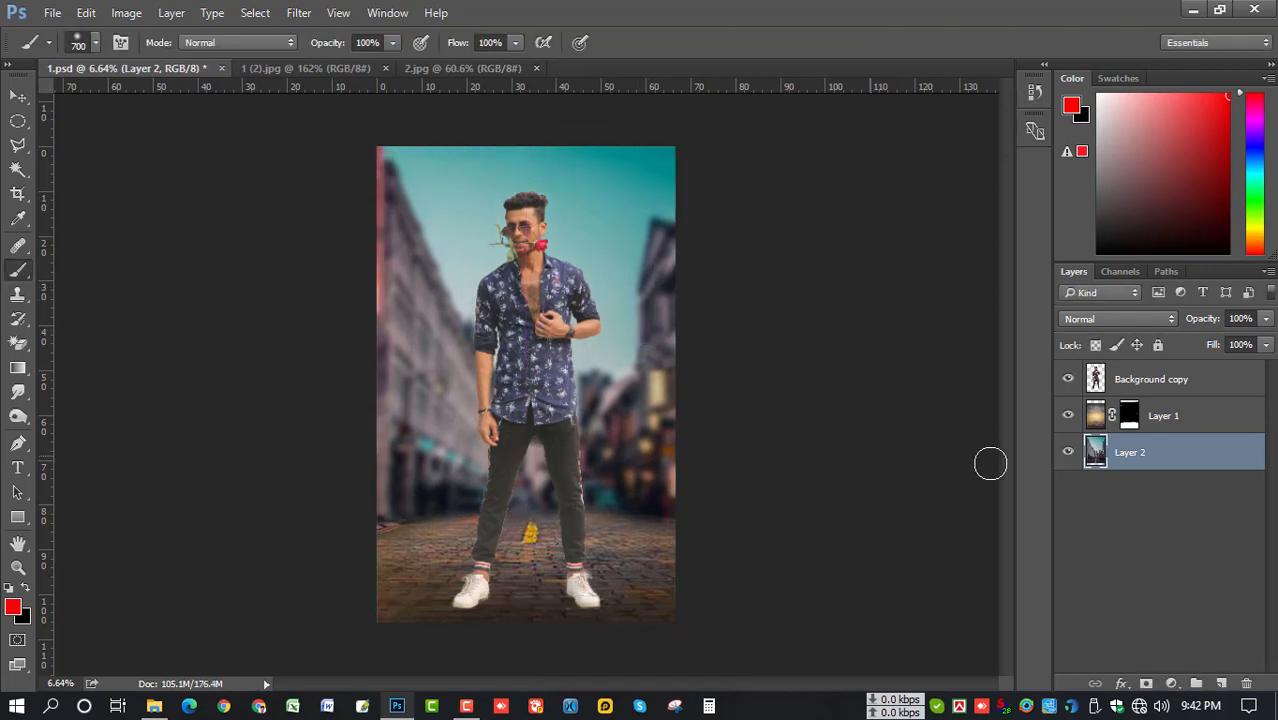
- Apply Layer 1's mask permanently and adjust the layer's color balance midtones to cyan/red -16 and yellow/blue +30
{"action": "right_click", "coordinate": [1128, 424]}
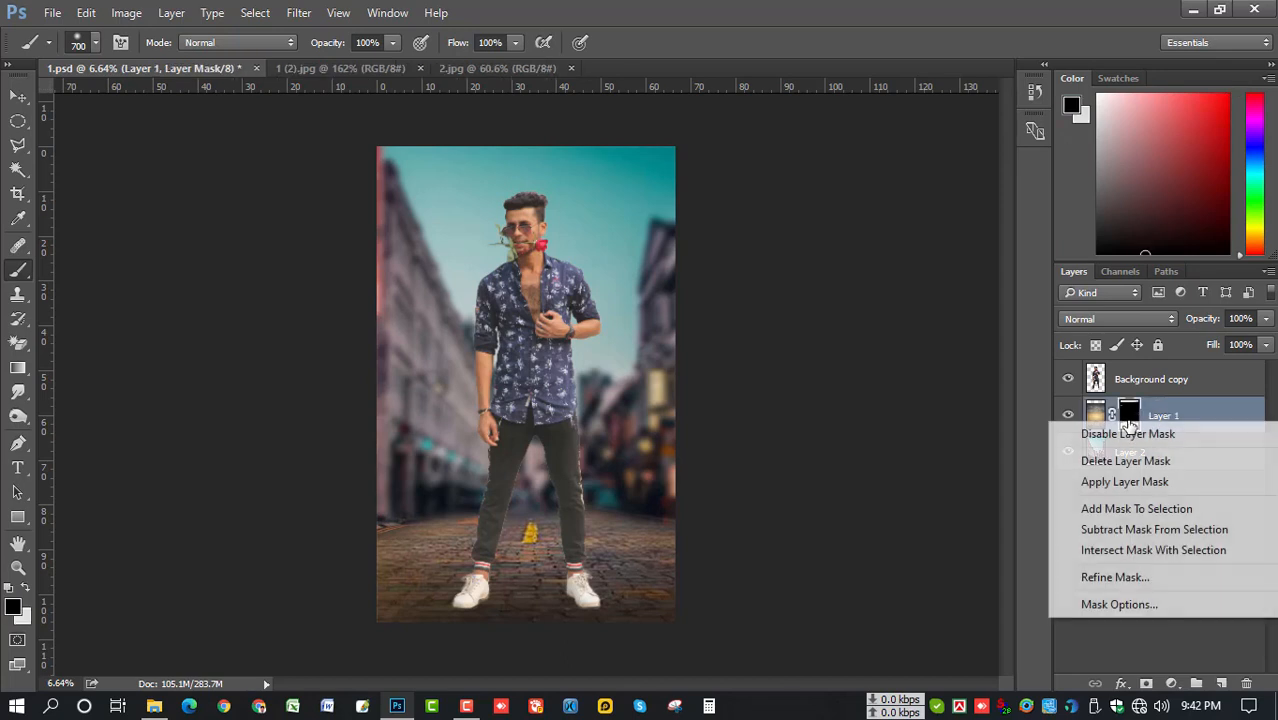
{"action": "left_click", "coordinate": [1126, 486]}
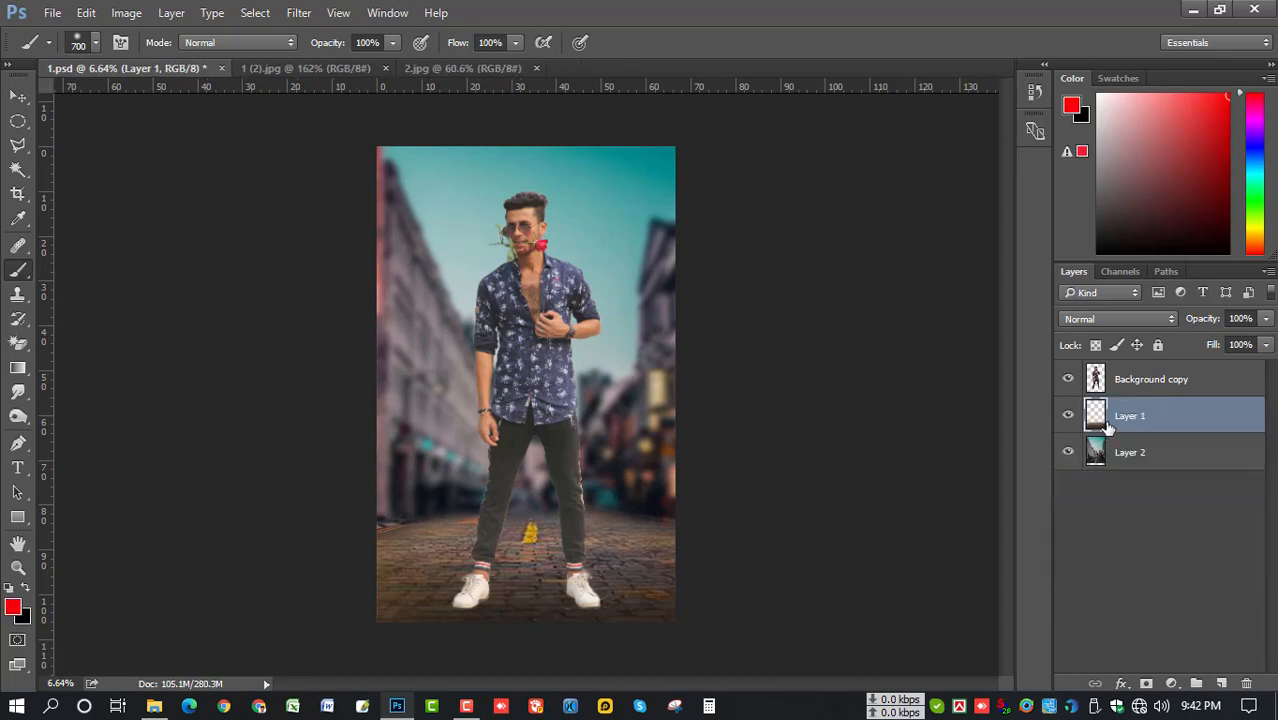
{"action": "left_click", "coordinate": [126, 12]}
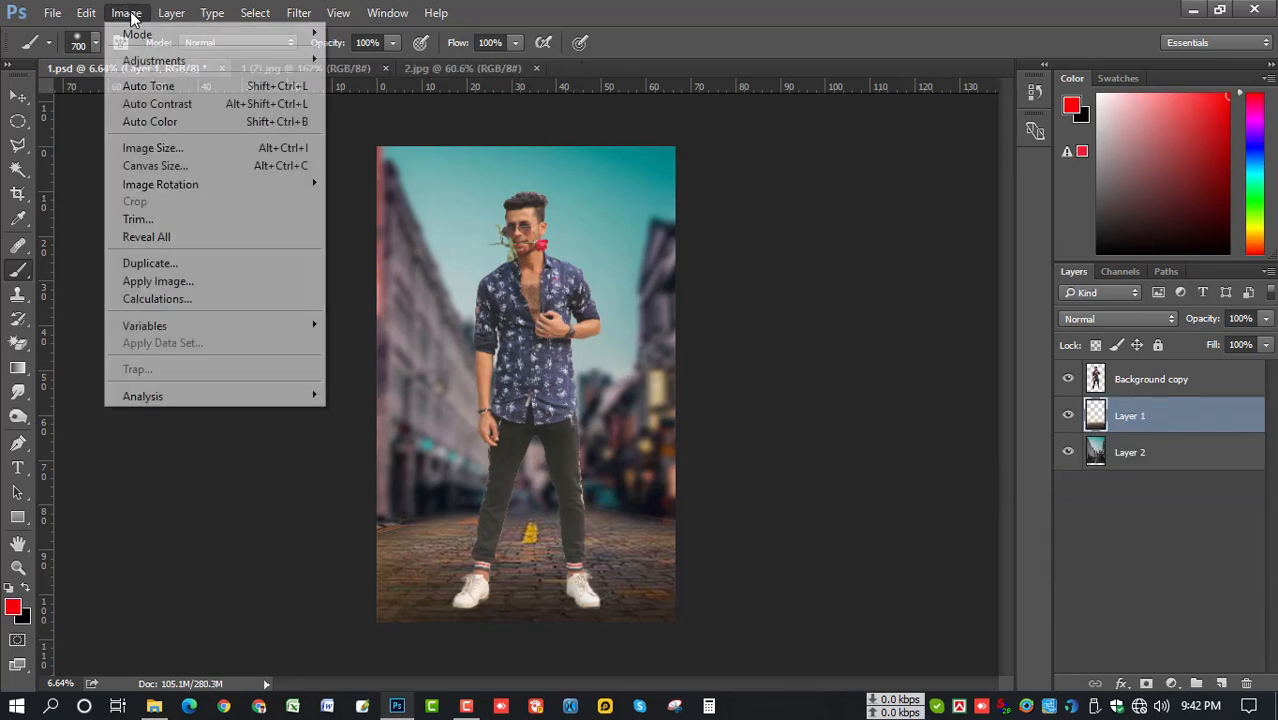
{"action": "mouse_move", "coordinate": [252, 66]}
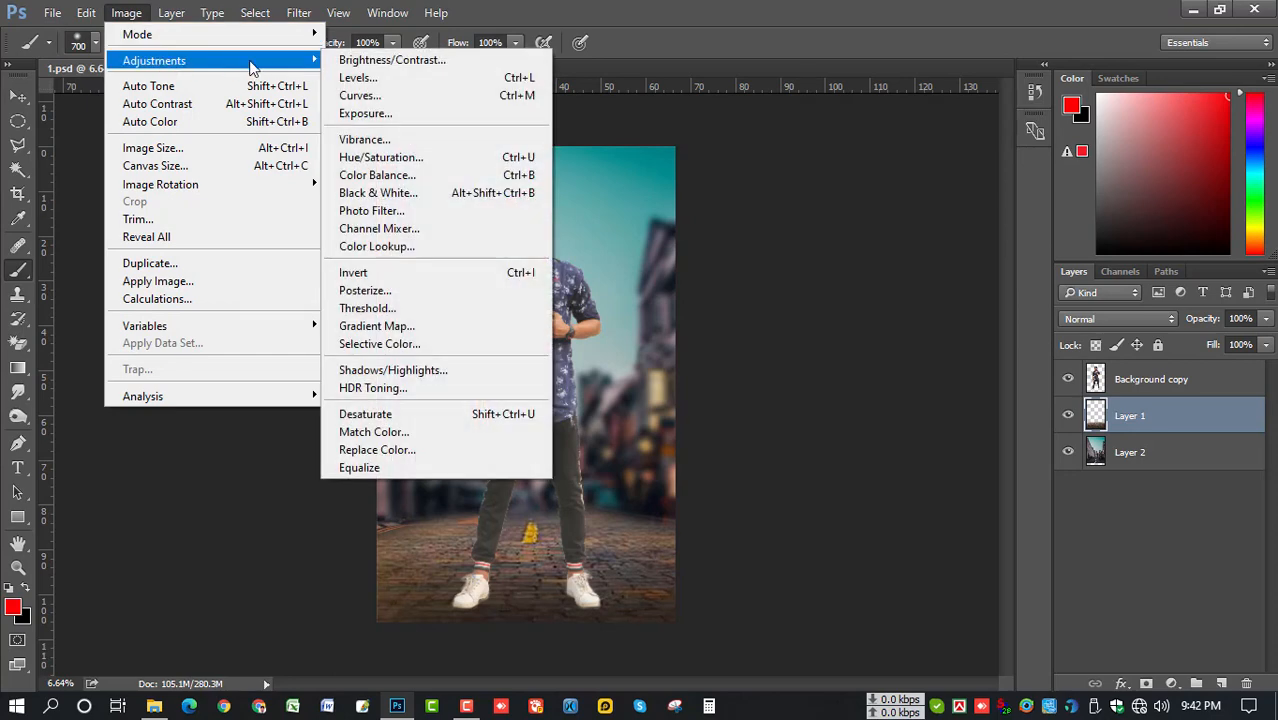
{"action": "left_click", "coordinate": [428, 176]}
{"action": "left_click_drag", "start_coordinate": [1025, 188], "coordinate": [1050, 188]}
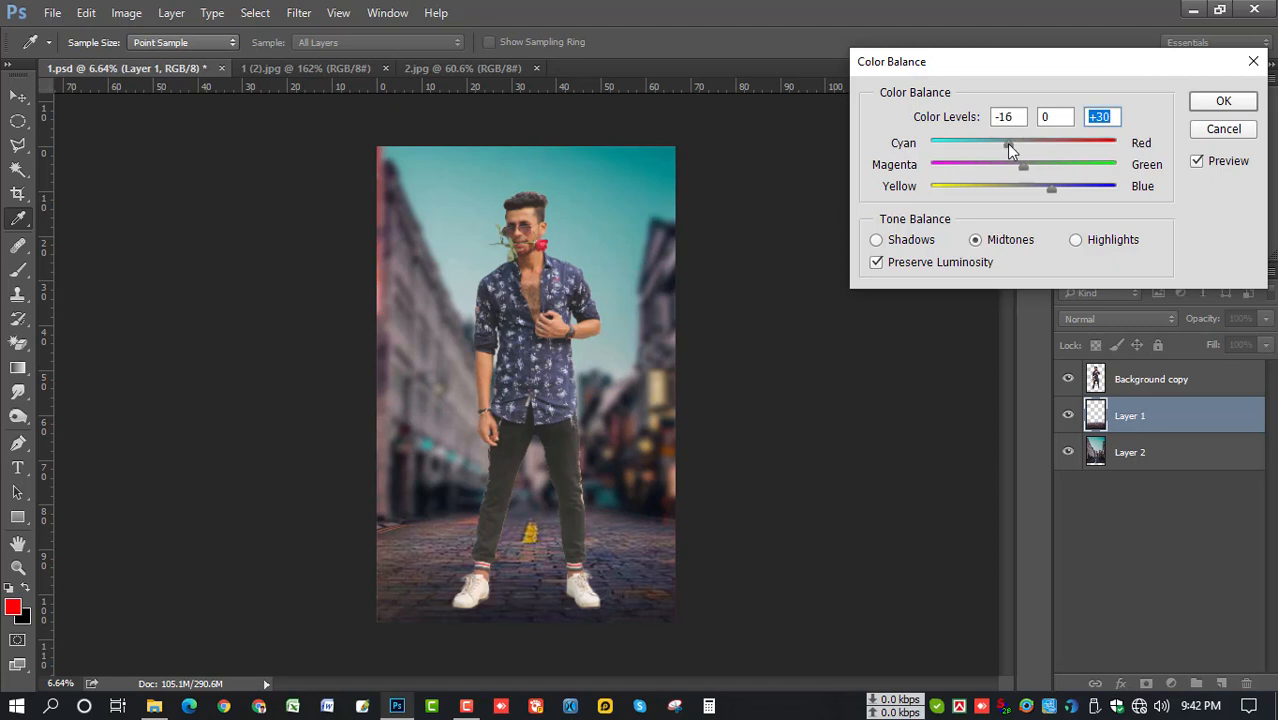
{"action": "left_click", "coordinate": [1006, 143]}
{"action": "key", "text": "Return"}
{"action": "key", "text": "b"}
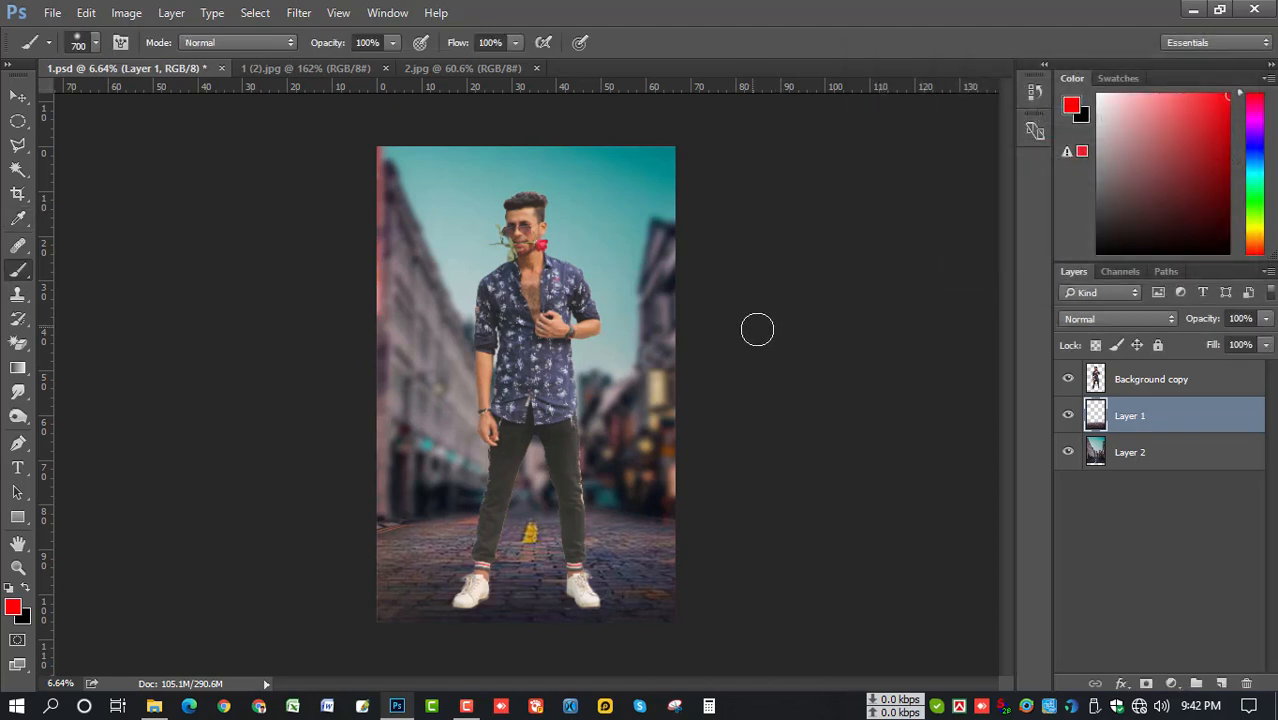
- In the Camera Raw filter for Background copy, set exposure +0.40, contrast +11, highlights +17, shadows -6, whites +2, blacks -15, clarity +13 and vibrance +7
{"action": "left_click", "coordinate": [1128, 380]}
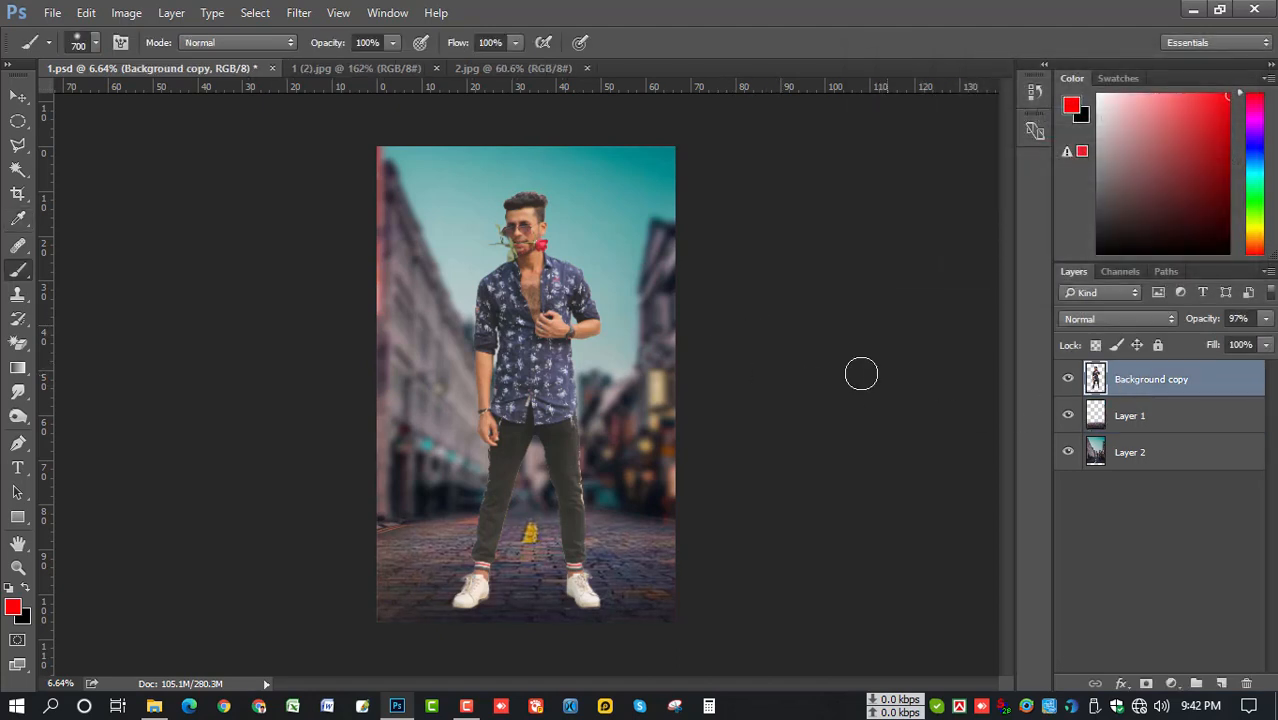
{"action": "left_click", "coordinate": [299, 13]}
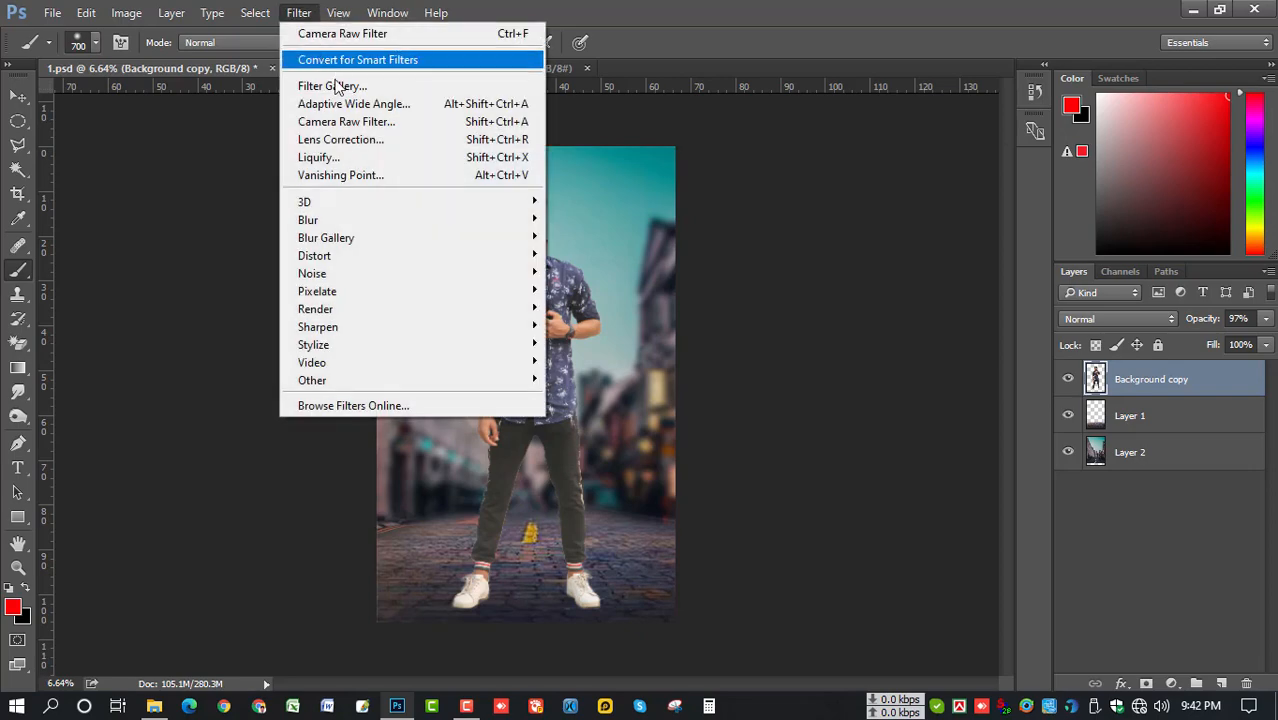
{"action": "left_click", "coordinate": [368, 120]}
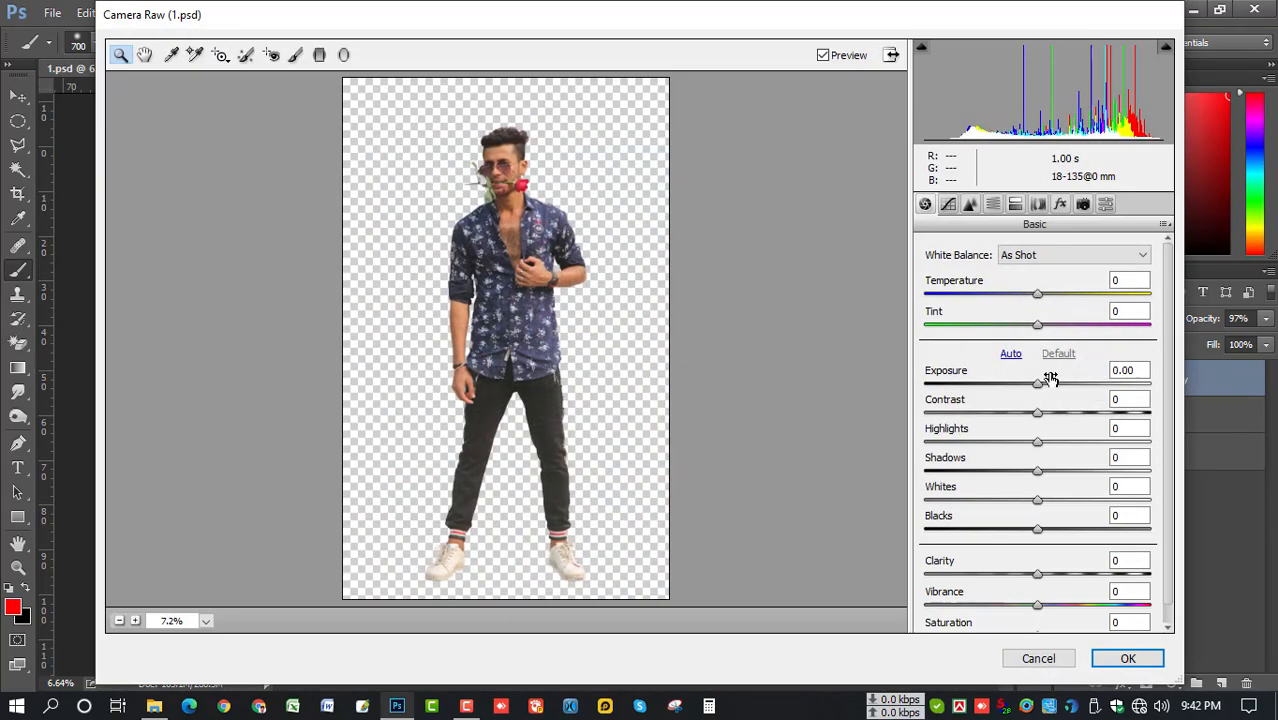
{"action": "left_click_drag", "start_coordinate": [1040, 389], "coordinate": [1048, 588]}
{"action": "left_click", "coordinate": [1043, 443]}
{"action": "scroll", "coordinate": [1048, 538], "scroll_direction": "down", "scroll_amount": 1}
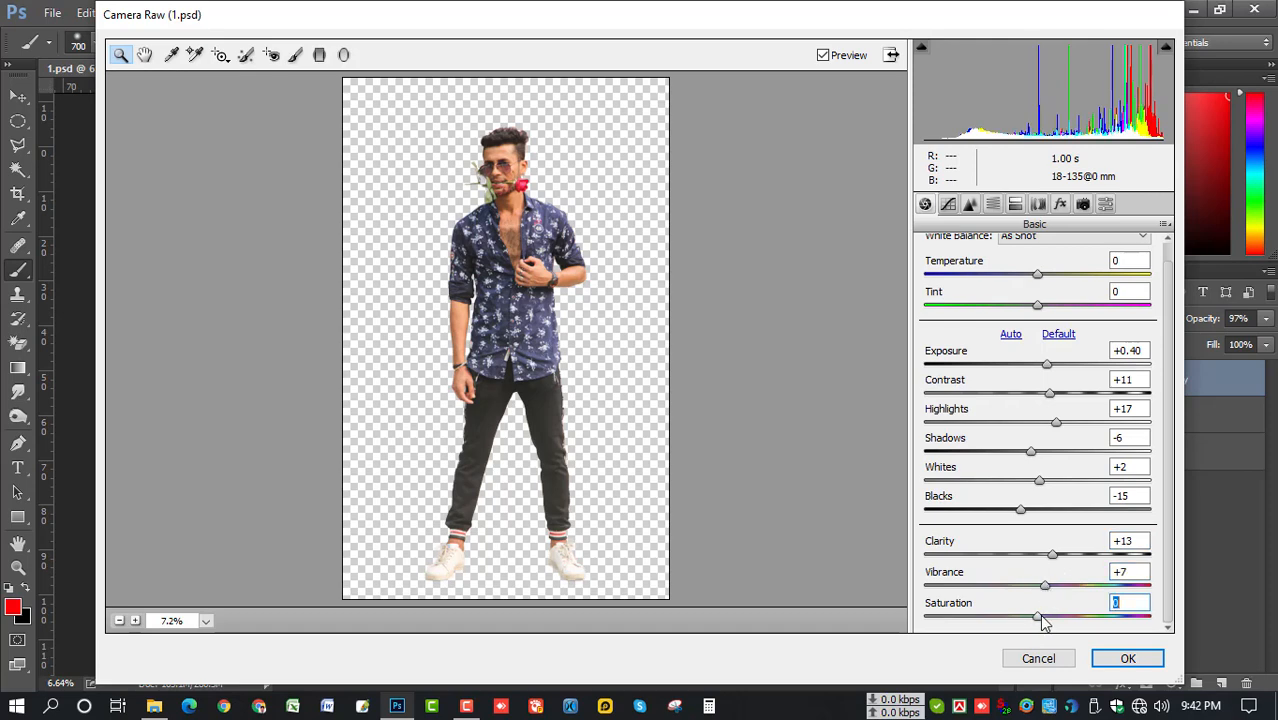
- Set the parametric tone curve to highlights +8, lights +13, darks +3 and shadows +4
{"action": "left_click", "coordinate": [948, 204]}
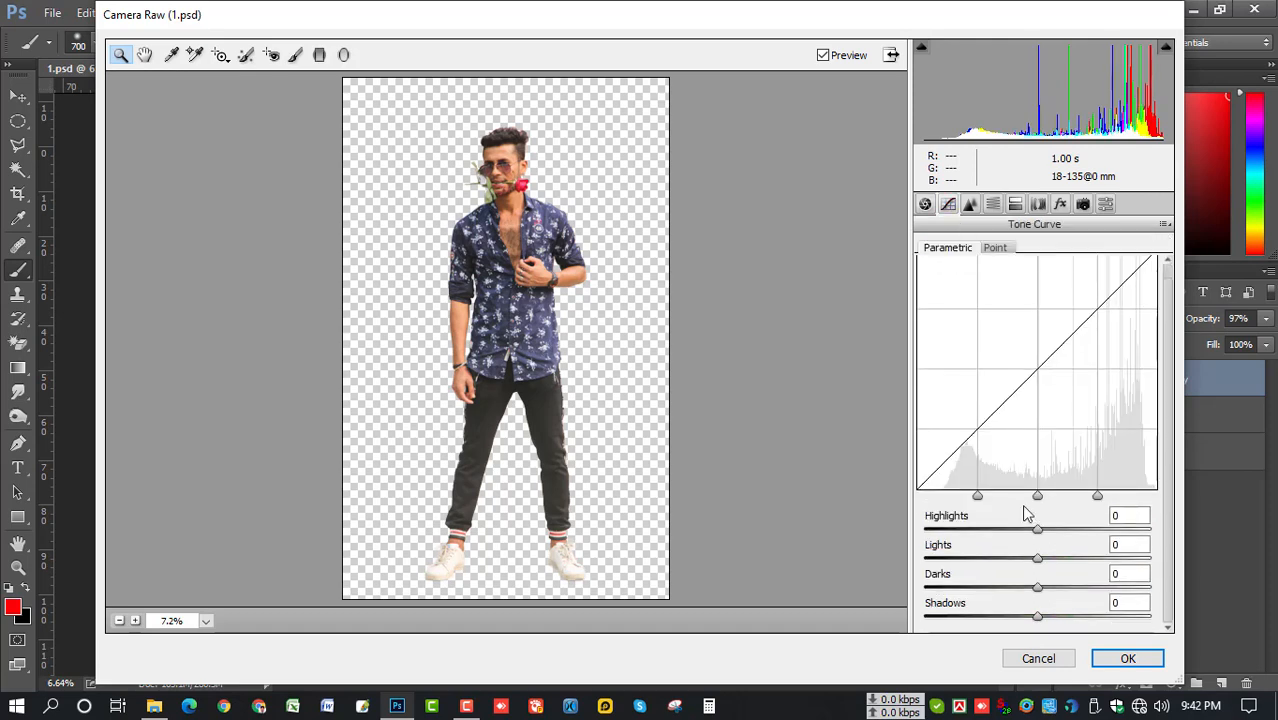
{"action": "left_click_drag", "start_coordinate": [1041, 537], "coordinate": [1047, 618]}
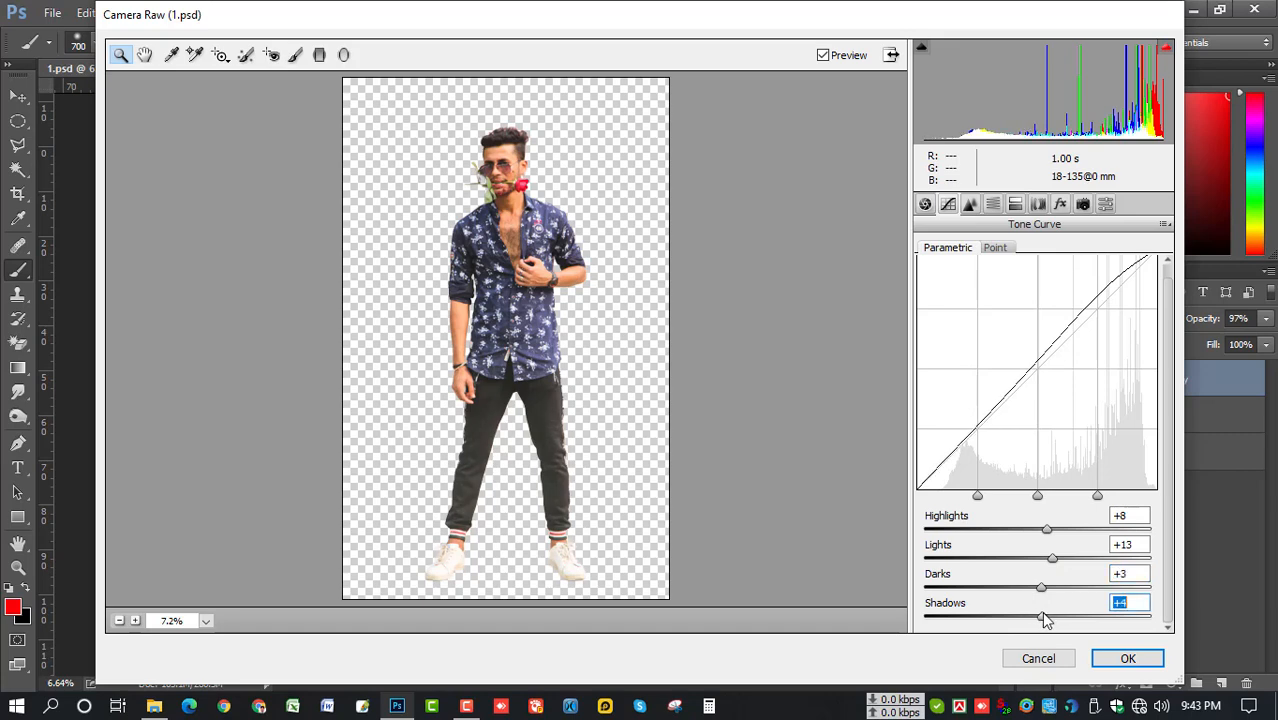
- Shift the aquas hue to +63 in the HSL adjustments
{"action": "left_click", "coordinate": [993, 205]}
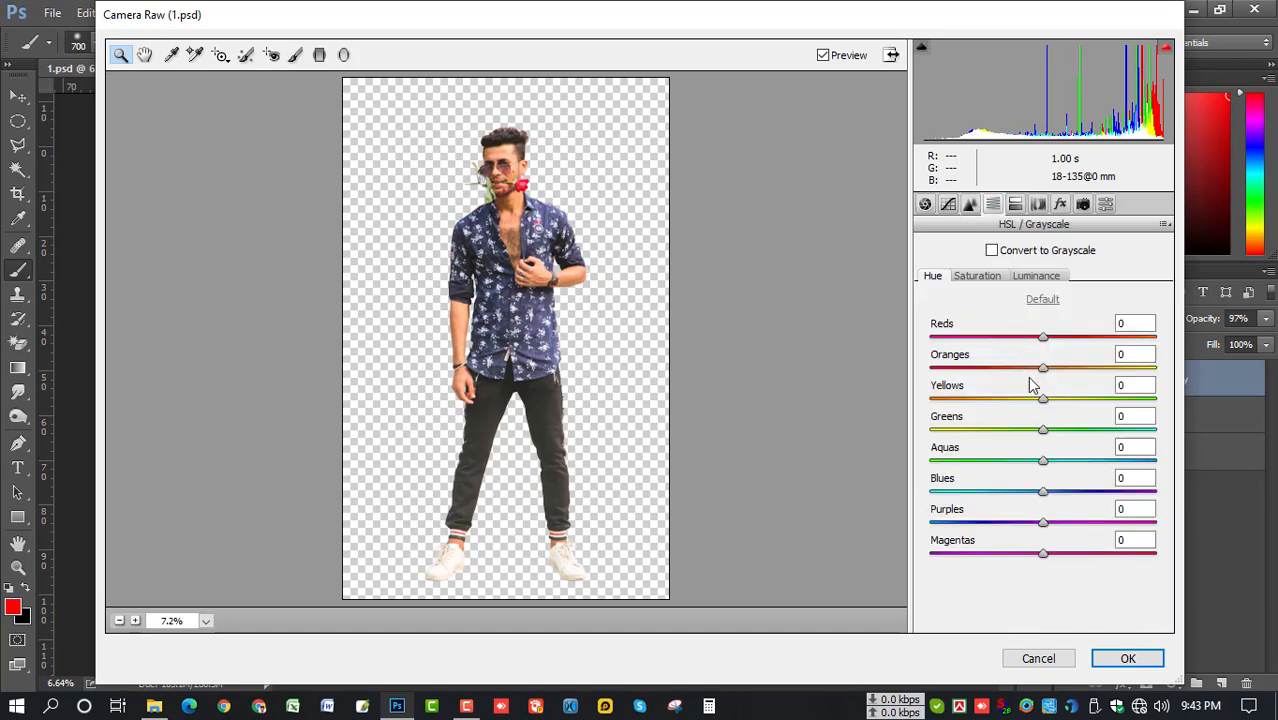
{"action": "left_click_drag", "start_coordinate": [1043, 461], "coordinate": [1113, 461]}
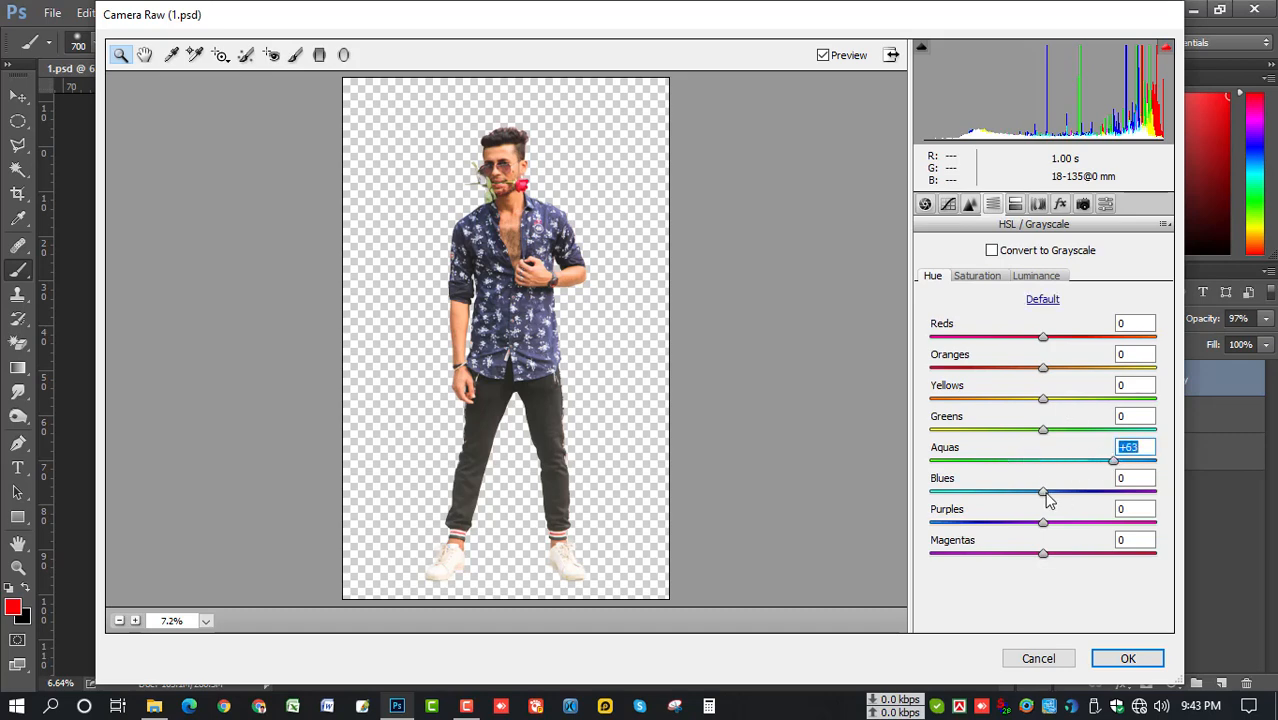
{"action": "key", "text": "Tab"}
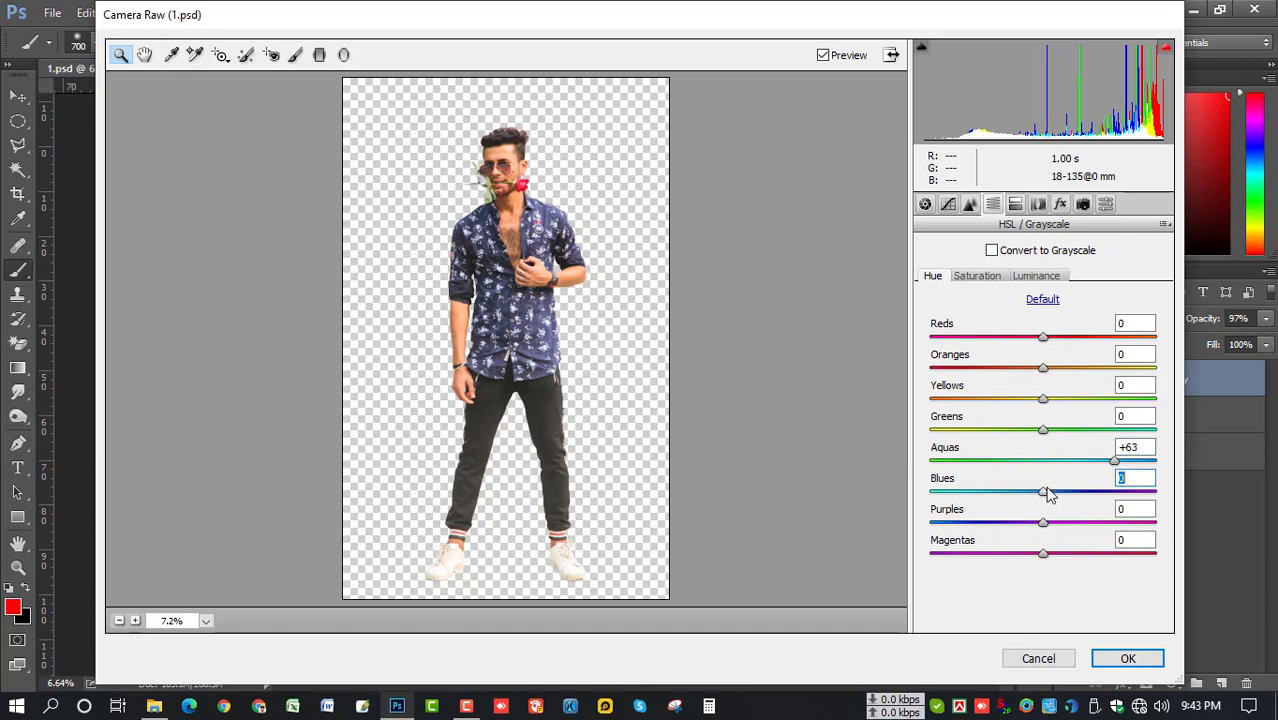
- Set the HSL saturation to blues +100, aquas +52, greens +28, oranges -1 and reds +33
{"action": "left_click", "coordinate": [971, 279]}
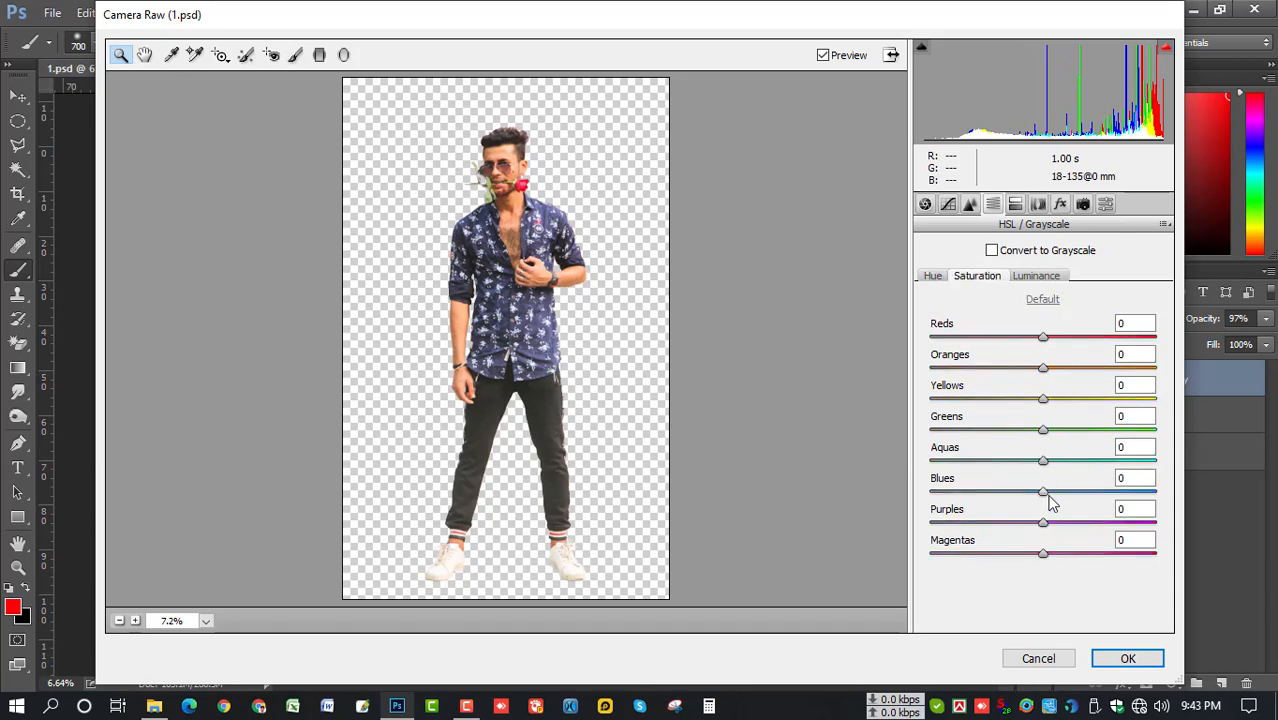
{"action": "left_click_drag", "start_coordinate": [1045, 492], "coordinate": [1178, 500]}
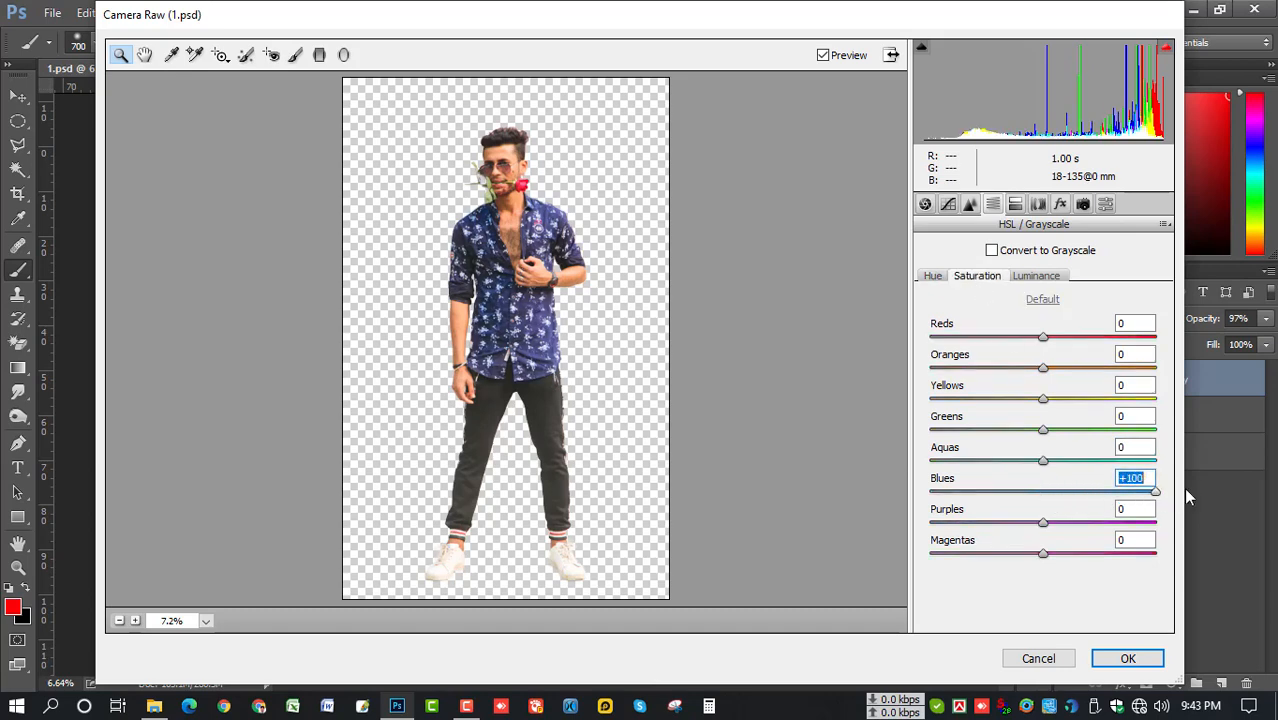
{"action": "left_click_drag", "start_coordinate": [1045, 465], "coordinate": [1104, 468]}
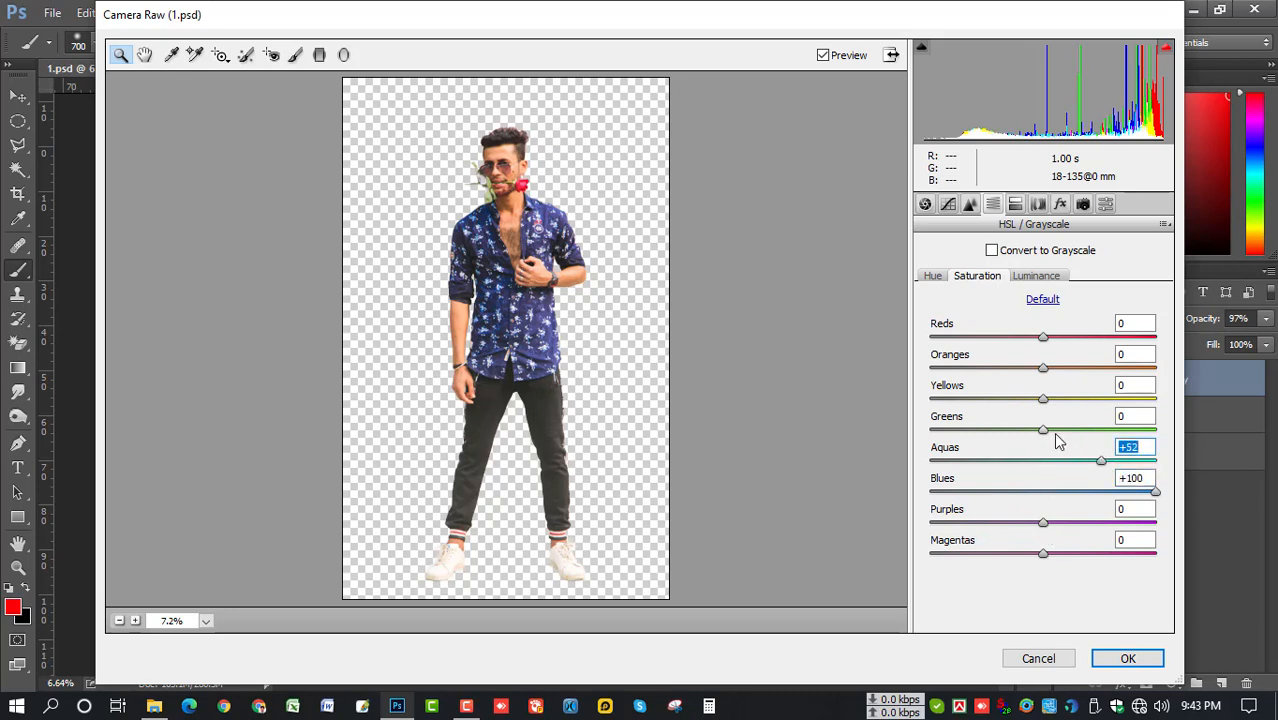
{"action": "left_click_drag", "start_coordinate": [1043, 430], "coordinate": [1070, 430]}
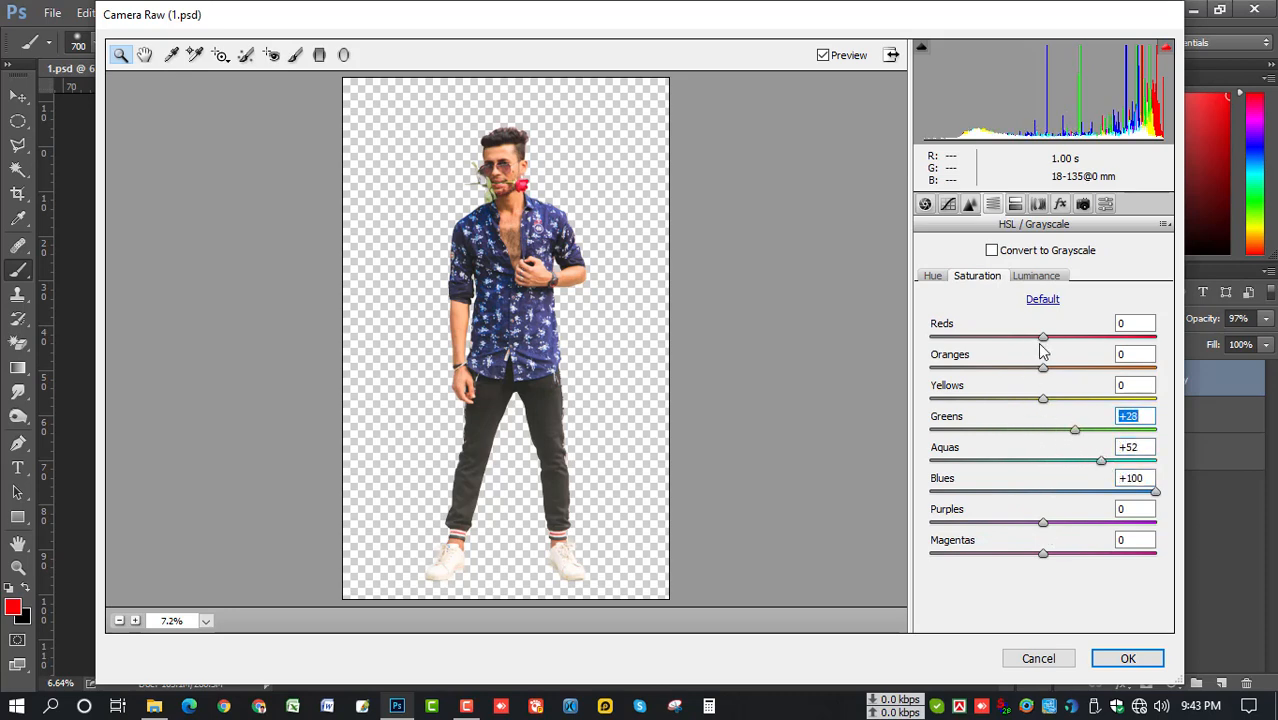
{"action": "left_click", "coordinate": [522, 228]}
{"action": "scroll", "coordinate": [522, 228], "scroll_direction": "down", "scroll_amount": 2}
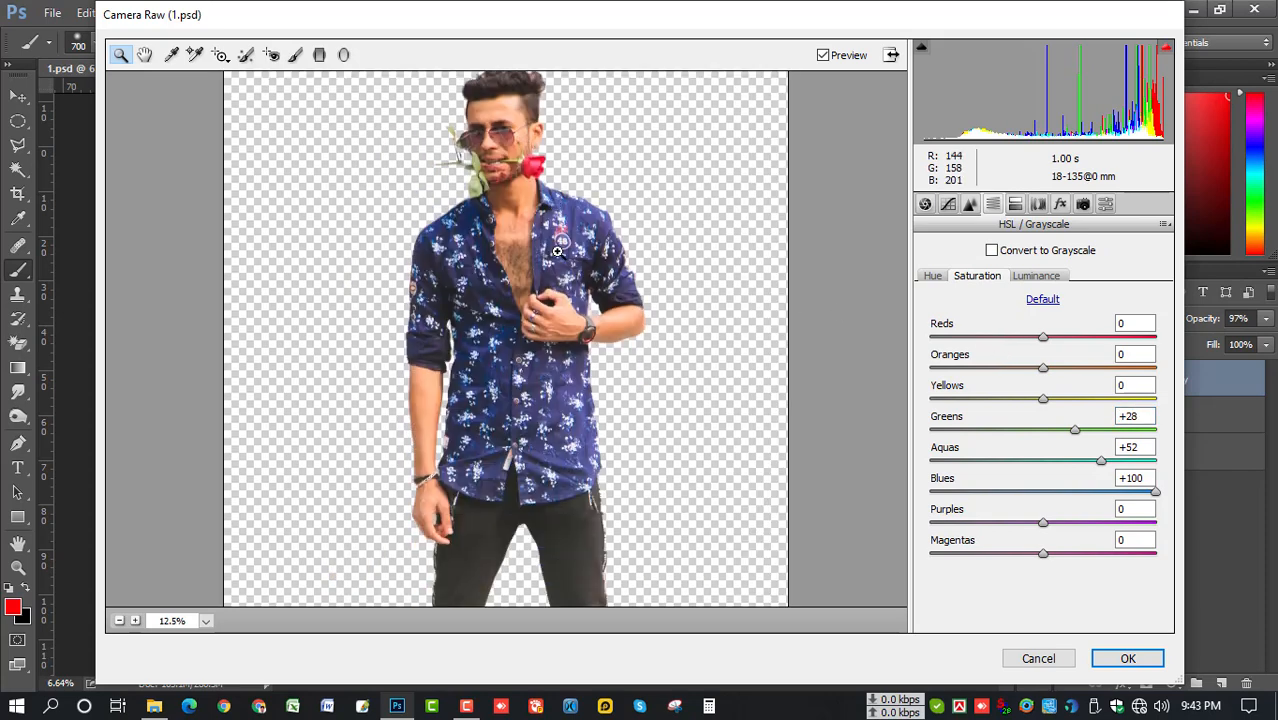
{"action": "scroll", "coordinate": [540, 240], "scroll_direction": "up", "scroll_amount": 2}
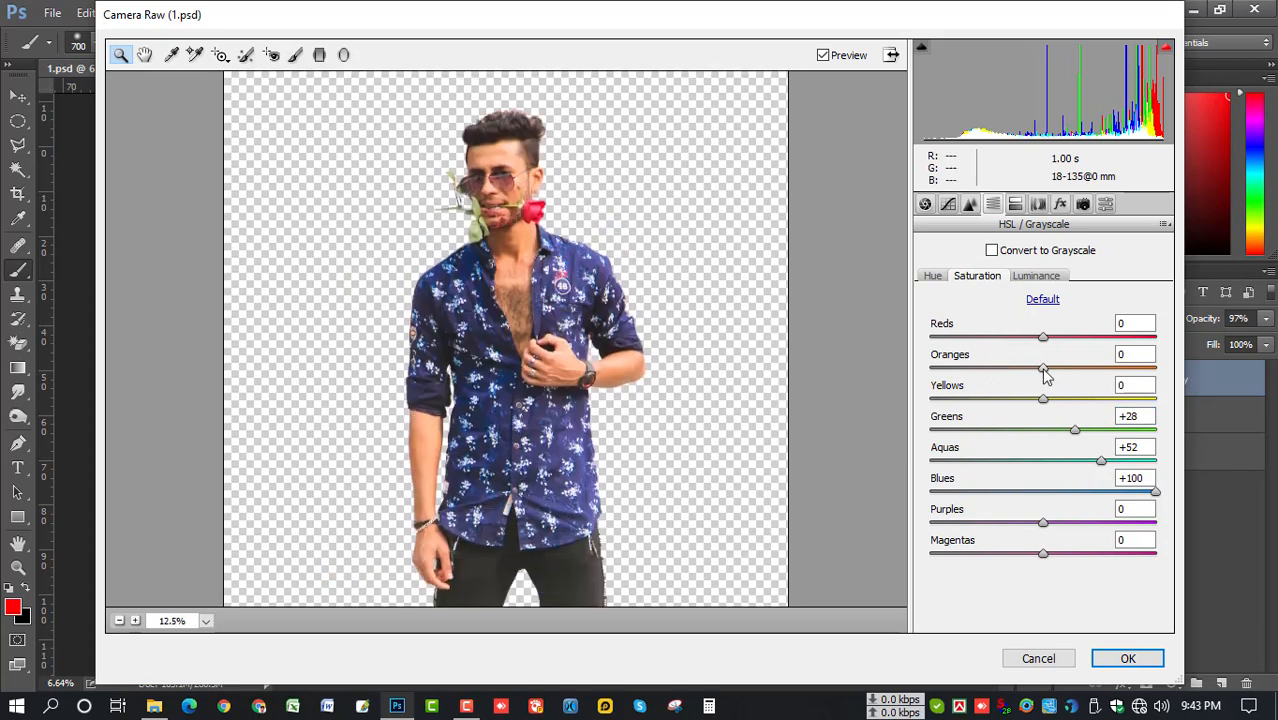
{"action": "left_click_drag", "start_coordinate": [1043, 370], "coordinate": [1087, 346]}
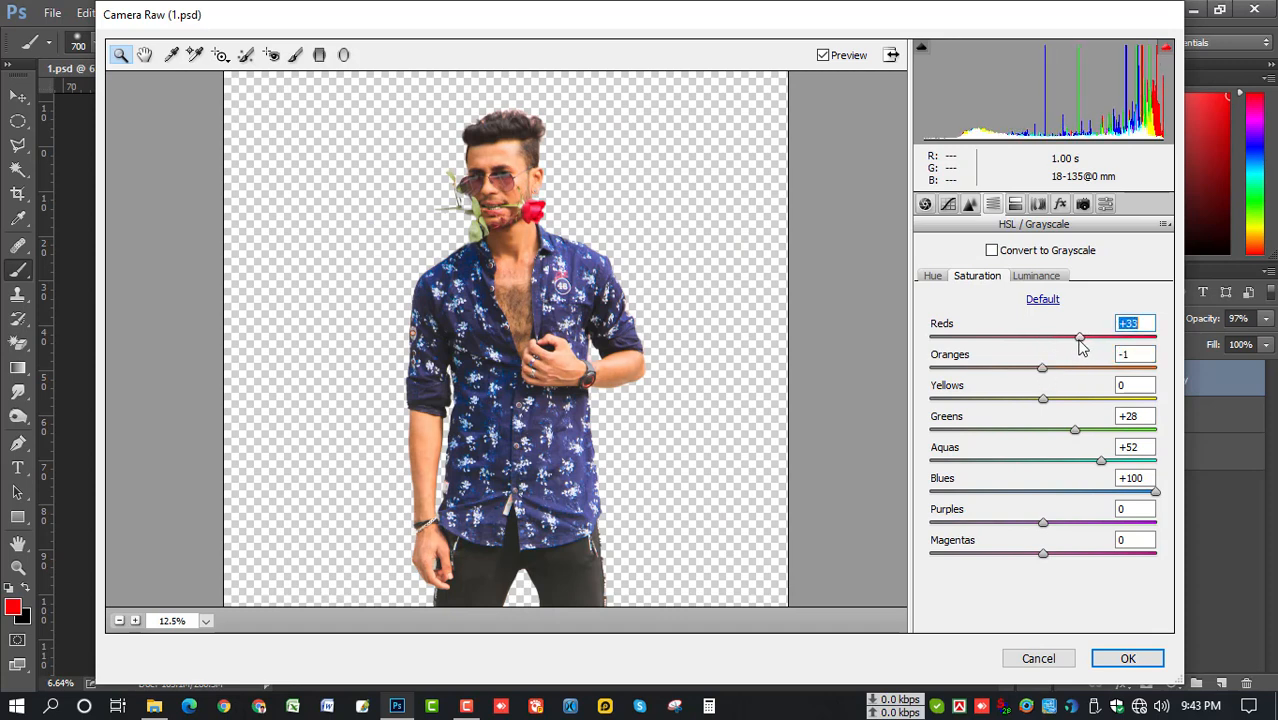
- Set the HSL hue of blues to -19, aquas to +100 and purples to +30
{"action": "left_click", "coordinate": [932, 278]}
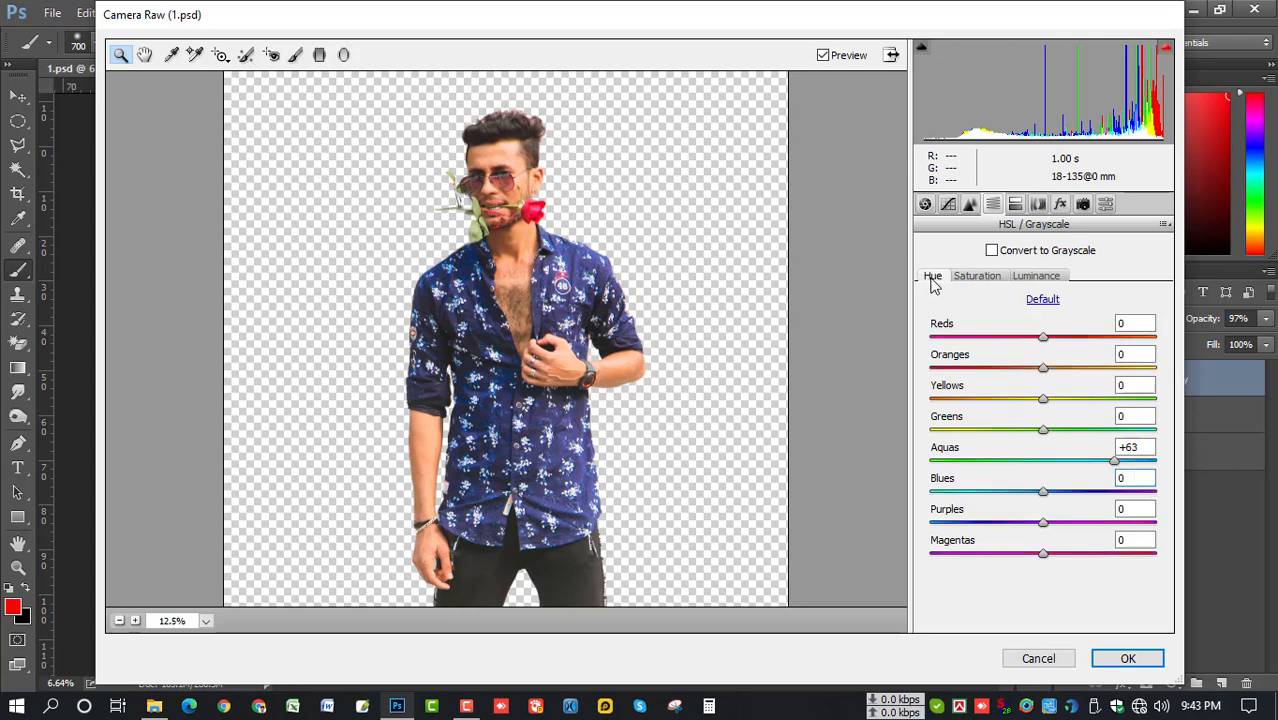
{"action": "mouse_move", "coordinate": [1044, 497]}
{"action": "left_mouse_down"}
{"action": "mouse_move", "coordinate": [1087, 499]}
{"action": "mouse_move", "coordinate": [1010, 499]}
{"action": "mouse_move", "coordinate": [1021, 497]}
{"action": "left_mouse_up"}
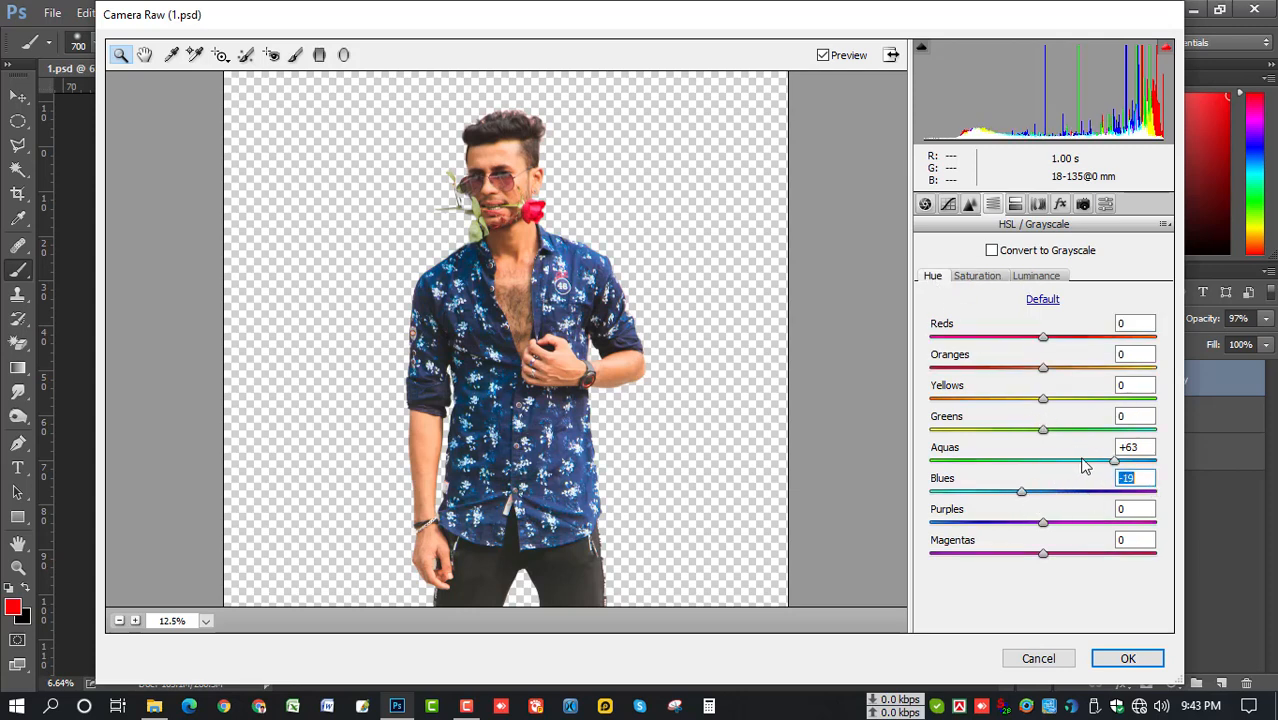
{"action": "left_click_drag", "start_coordinate": [1115, 461], "coordinate": [1180, 470]}
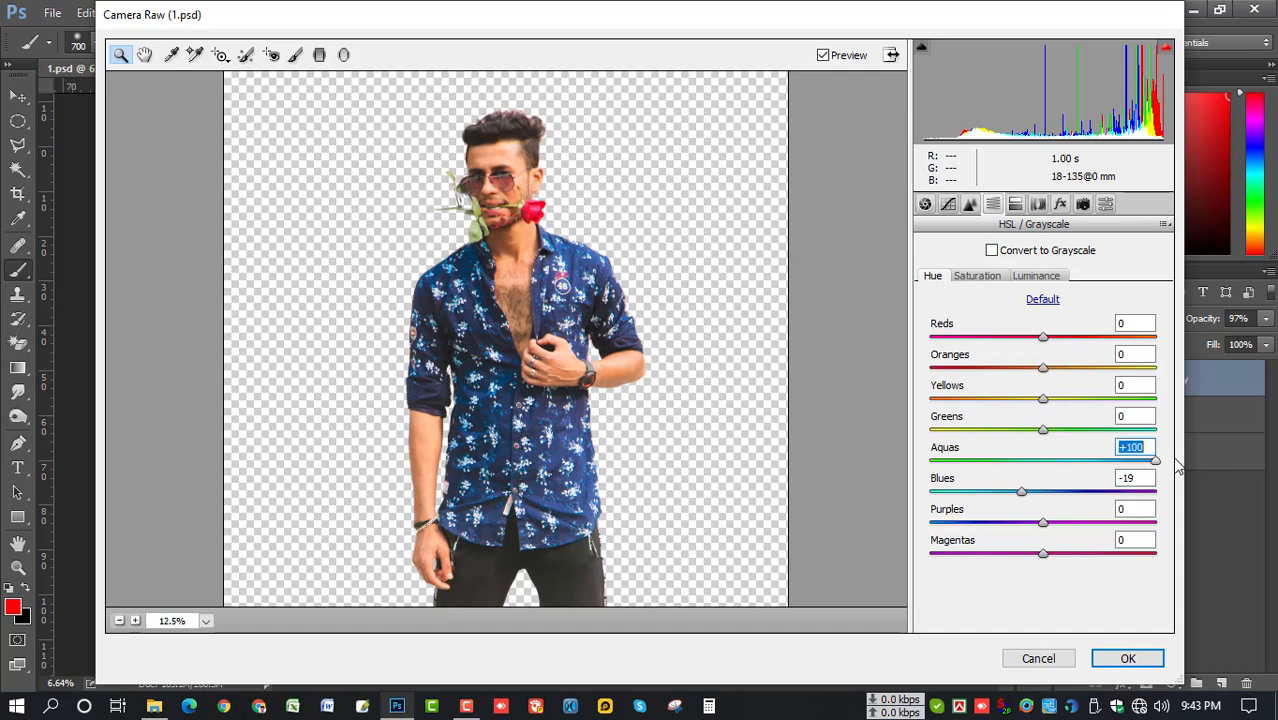
{"action": "left_click_drag", "start_coordinate": [1044, 524], "coordinate": [1127, 525]}
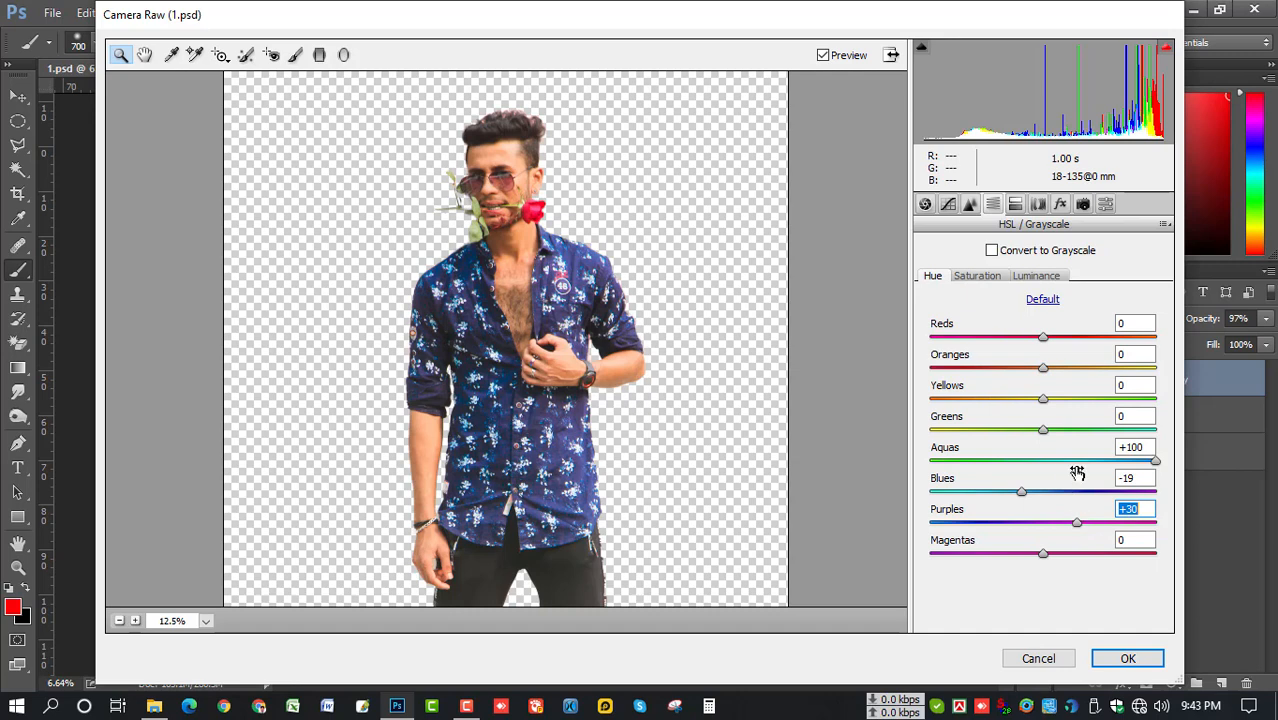
- Set the HSL luminance to blues -23, aquas +19 and greens -27, reduce the greens saturation slightly and apply the filter
{"action": "left_click", "coordinate": [1040, 277]}
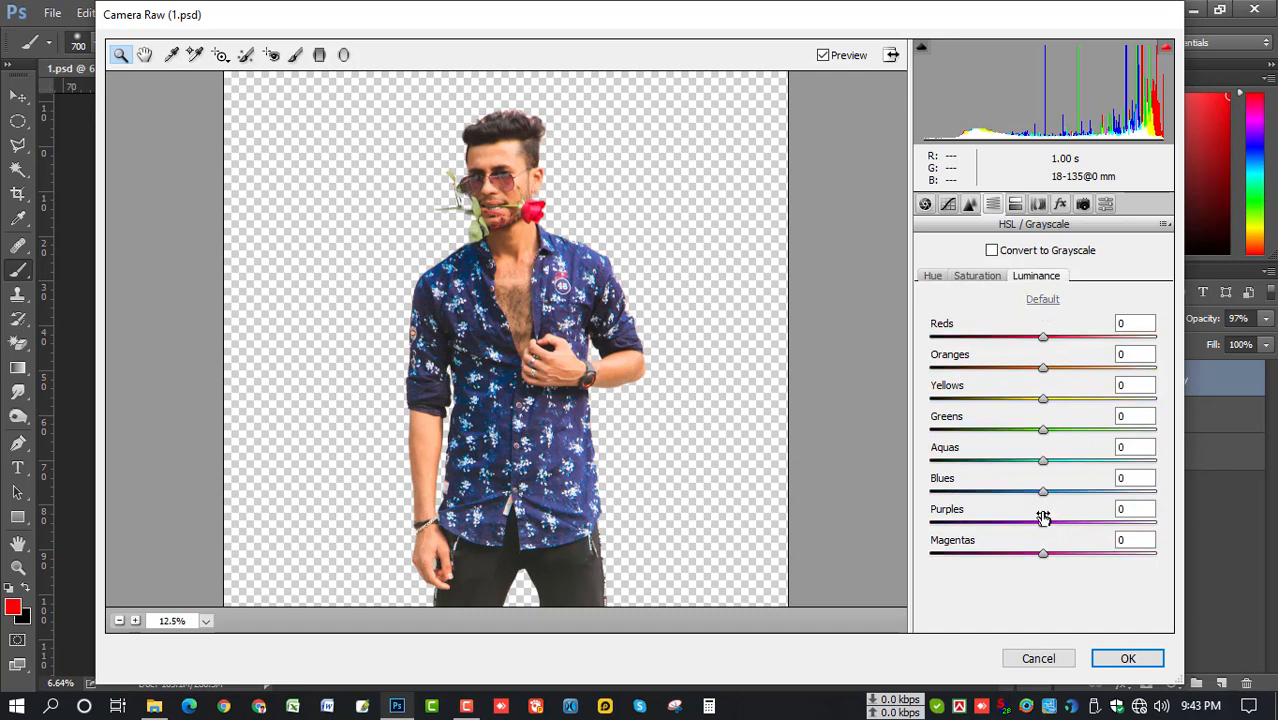
{"action": "left_click_drag", "start_coordinate": [1045, 497], "coordinate": [1020, 450]}
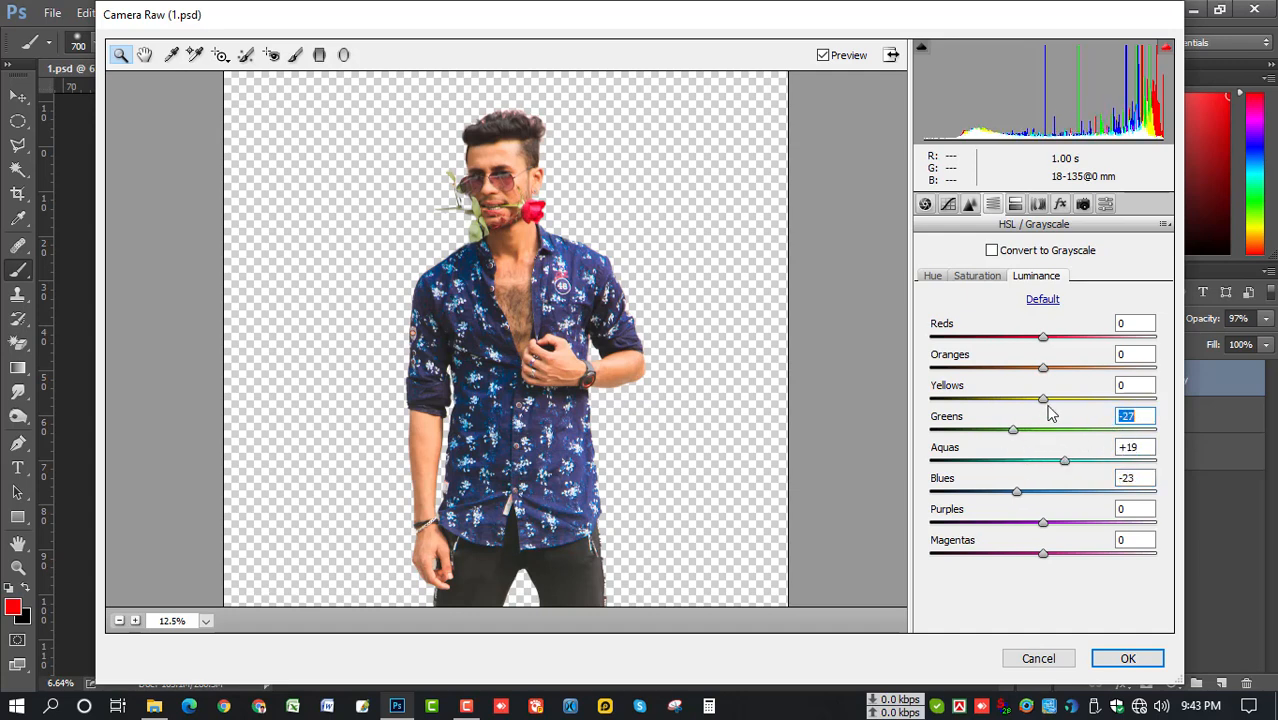
{"action": "left_click", "coordinate": [977, 276]}
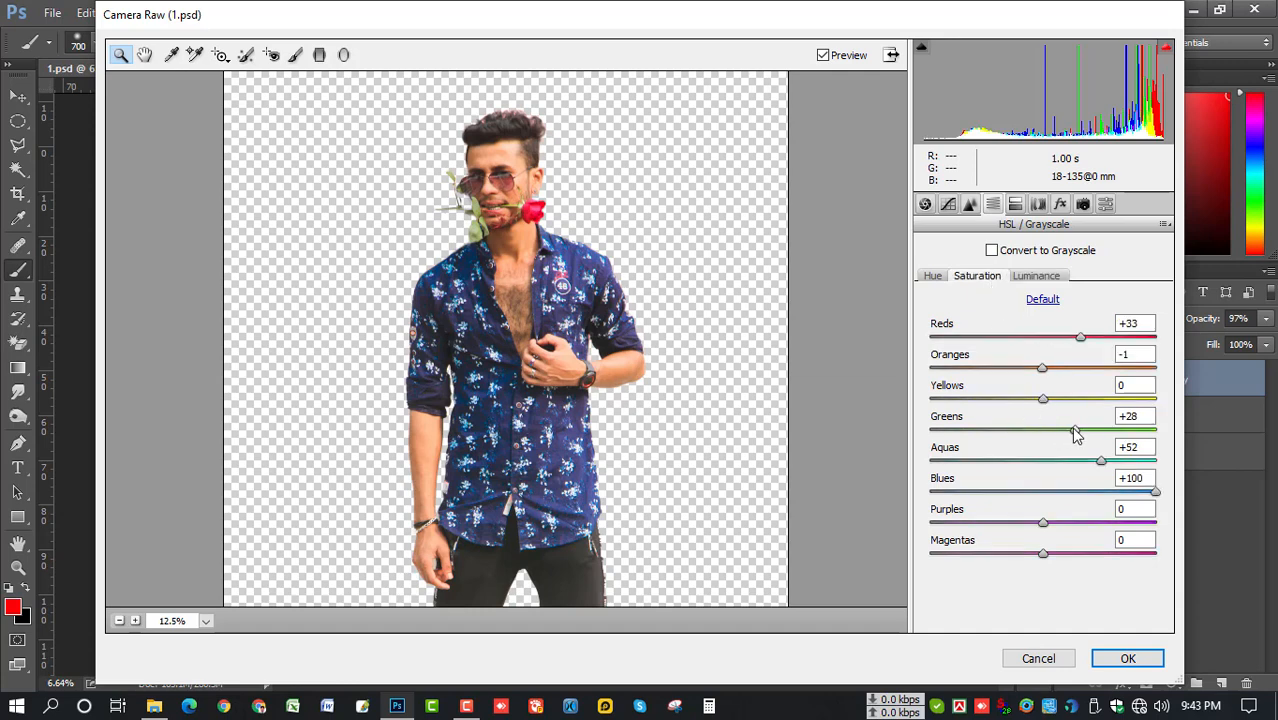
{"action": "mouse_move", "coordinate": [1075, 432]}
{"action": "left_mouse_down"}
{"action": "mouse_move", "coordinate": [1002, 434]}
{"action": "mouse_move", "coordinate": [1065, 444]}
{"action": "left_mouse_up"}
{"action": "left_click", "coordinate": [1128, 658]}
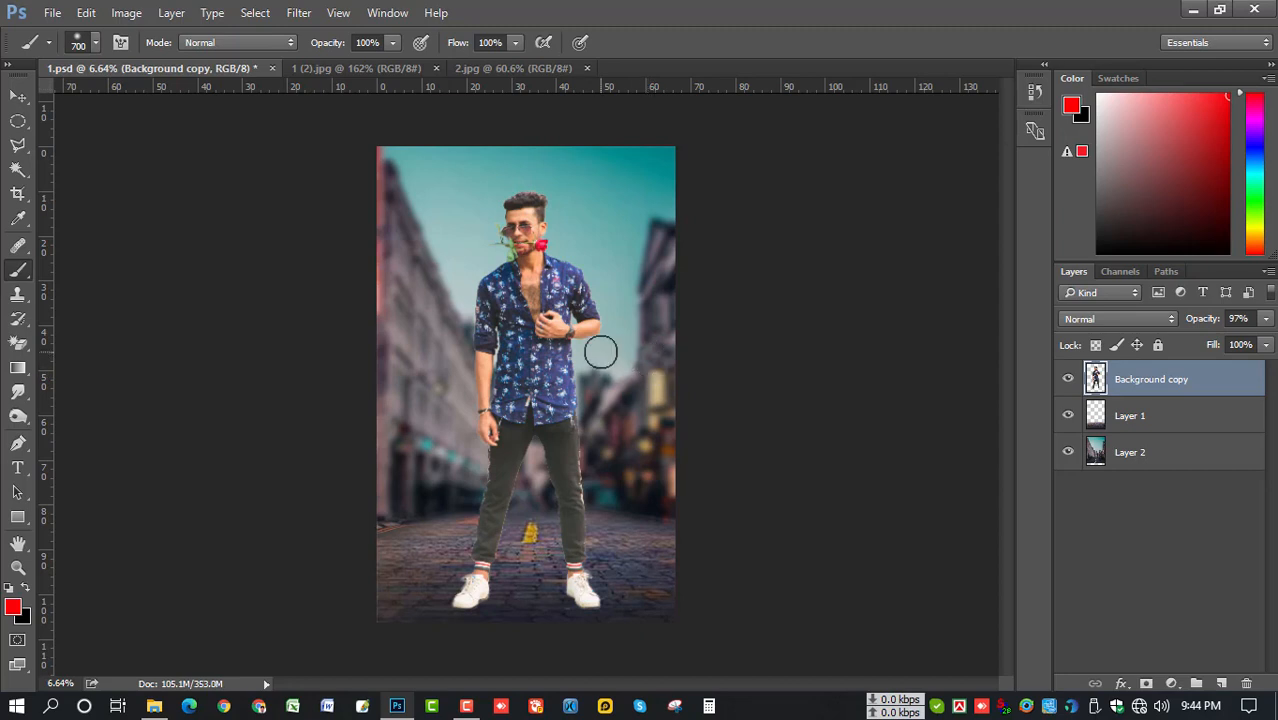
- Darken the trouser leg on the image's left side with the Burn tool, using midtones range and 53% exposure
{"action": "scroll", "coordinate": [588, 430], "scroll_direction": "up", "scroll_amount": 3}
{"action": "scroll", "coordinate": [590, 480], "scroll_direction": "down", "scroll_amount": 3}
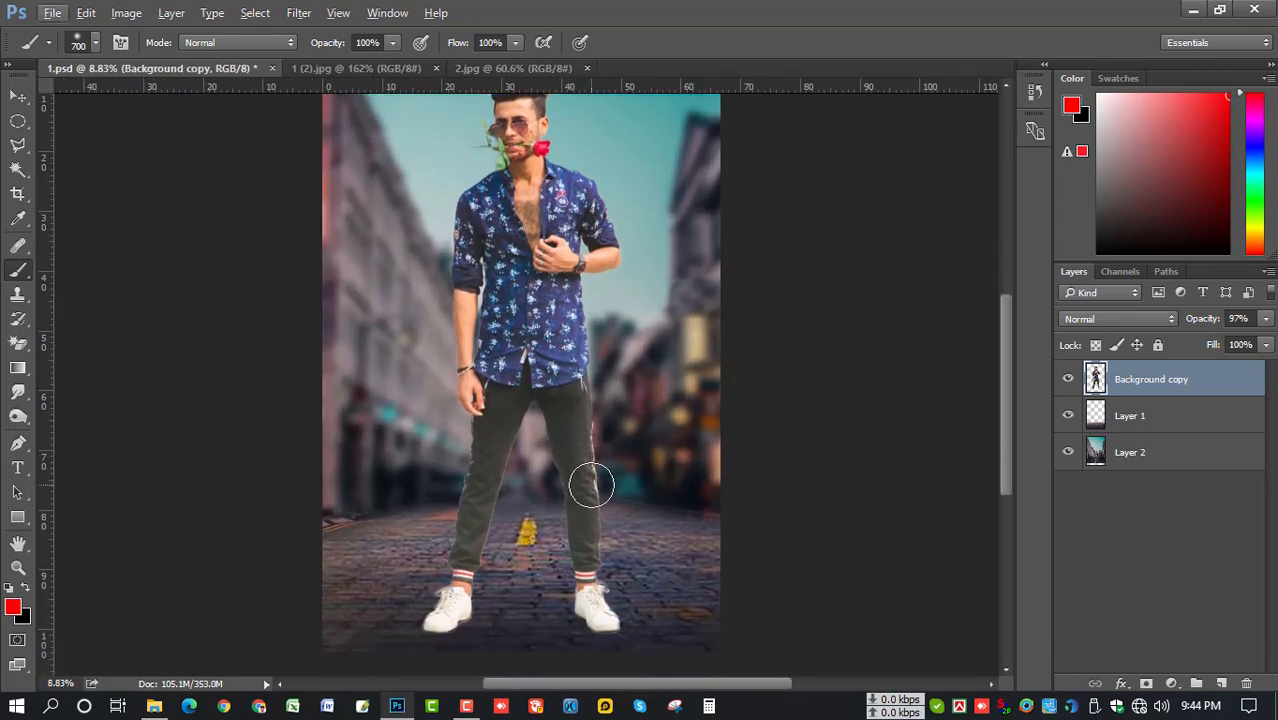
{"action": "scroll", "coordinate": [587, 512], "scroll_direction": "up", "scroll_amount": 2}
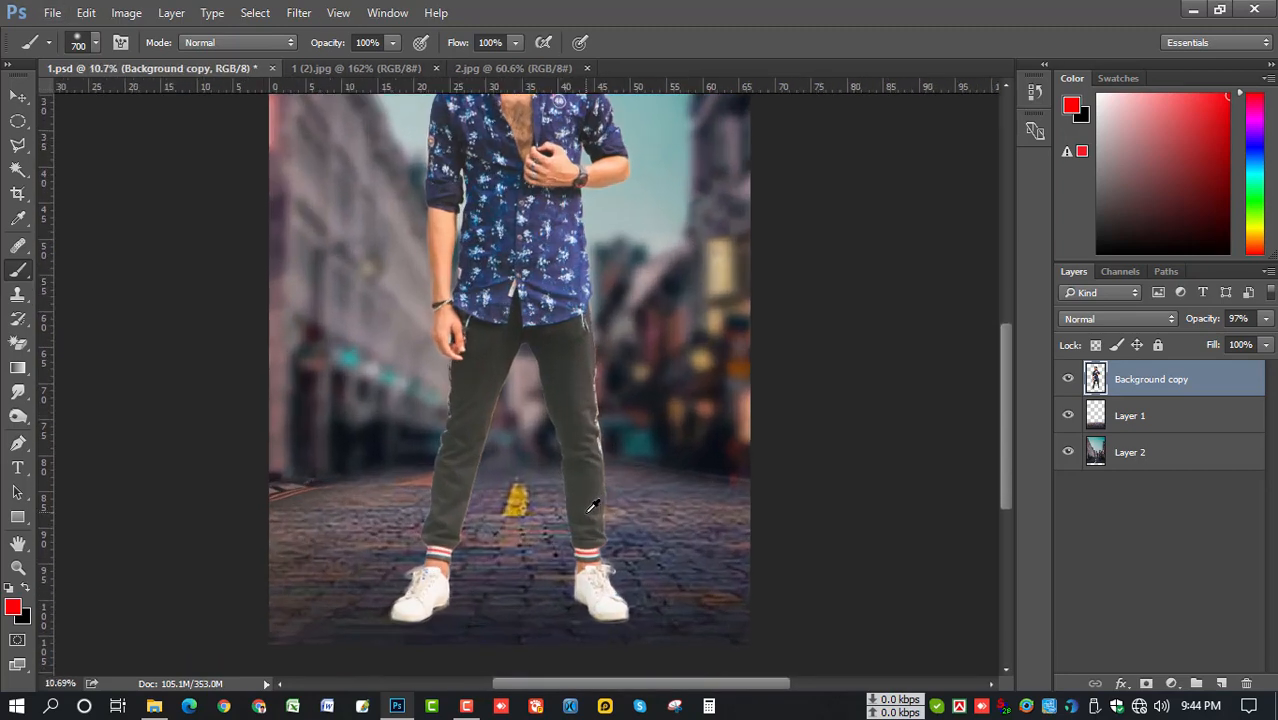
{"action": "left_click", "coordinate": [18, 416]}
{"action": "mouse_move", "coordinate": [491, 498]}
{"action": "left_mouse_down"}
{"action": "mouse_move", "coordinate": [430, 525]}
{"action": "mouse_move", "coordinate": [473, 513]}
{"action": "mouse_move", "coordinate": [429, 498]}
{"action": "mouse_move", "coordinate": [456, 455]}
{"action": "left_mouse_up"}
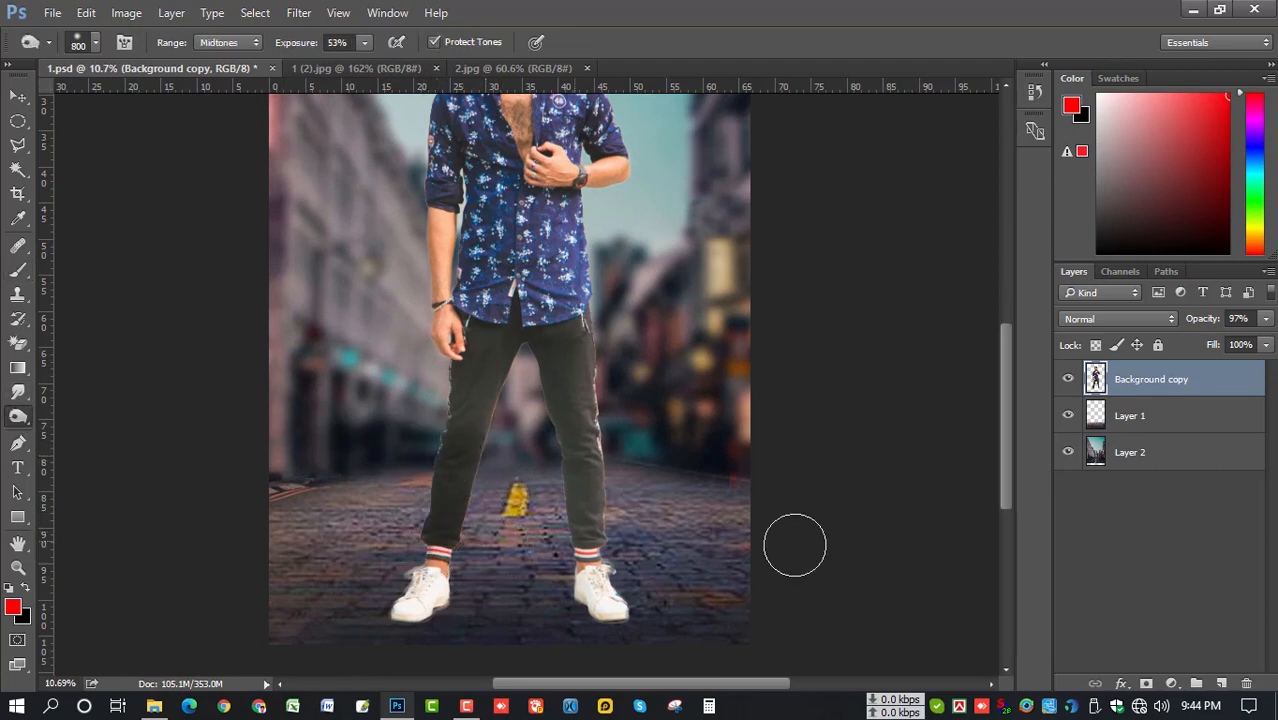
- Add a new layer above the man and draw a black-to-transparent radial gradient from below the image up to his waist
{"action": "left_click", "coordinate": [1221, 683]}
{"action": "left_click", "coordinate": [27, 589]}
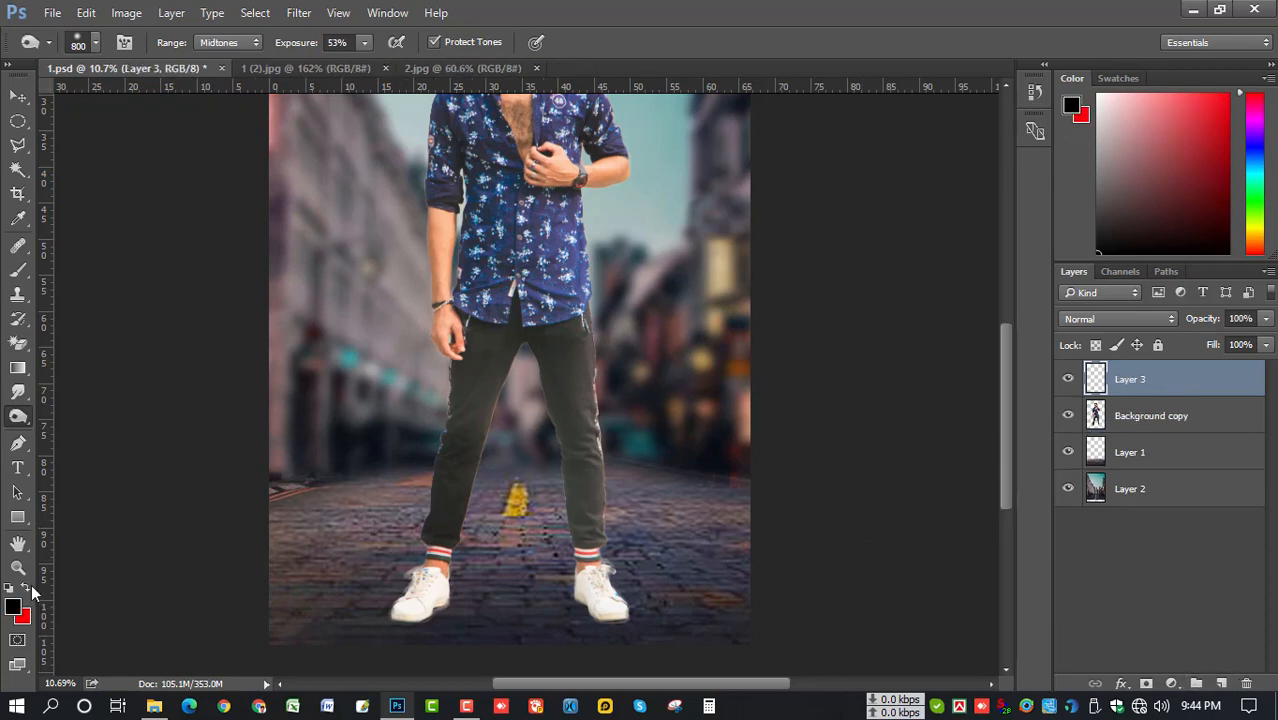
{"action": "left_click", "coordinate": [18, 367]}
{"action": "scroll", "coordinate": [471, 400], "scroll_direction": "down", "scroll_amount": 3}
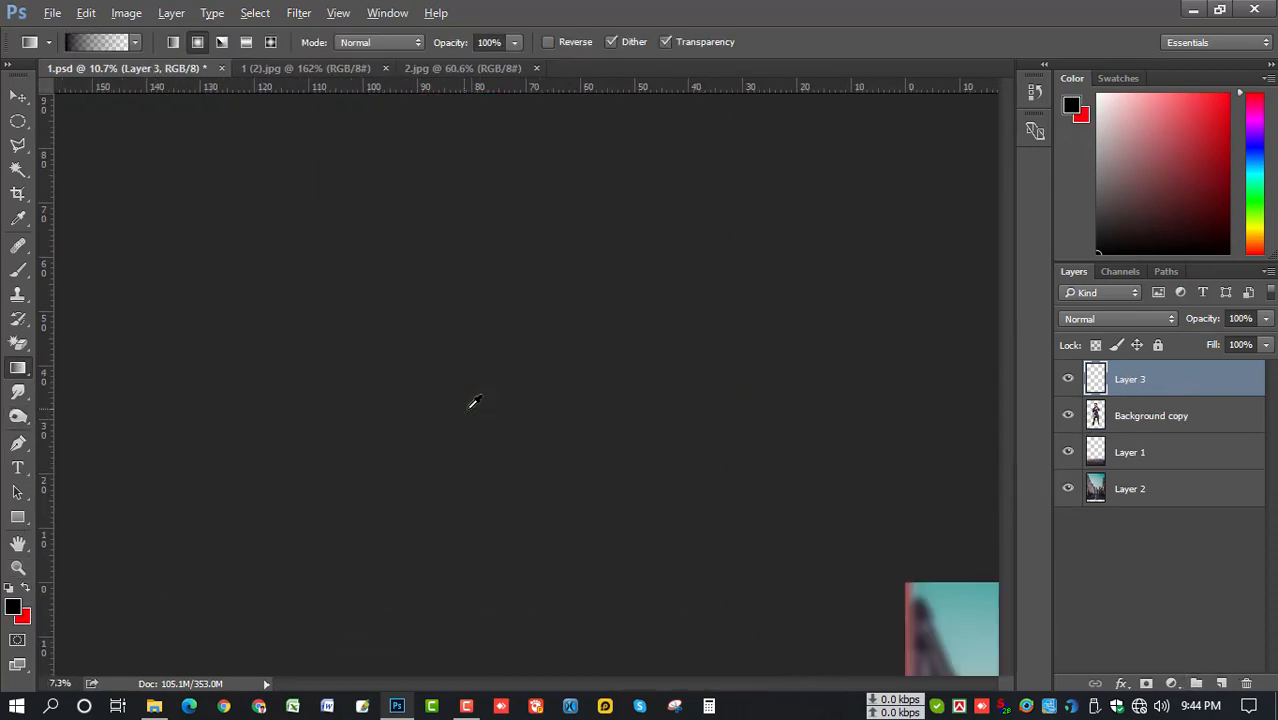
{"action": "left_click_drag", "start_coordinate": [526, 658], "coordinate": [529, 397]}
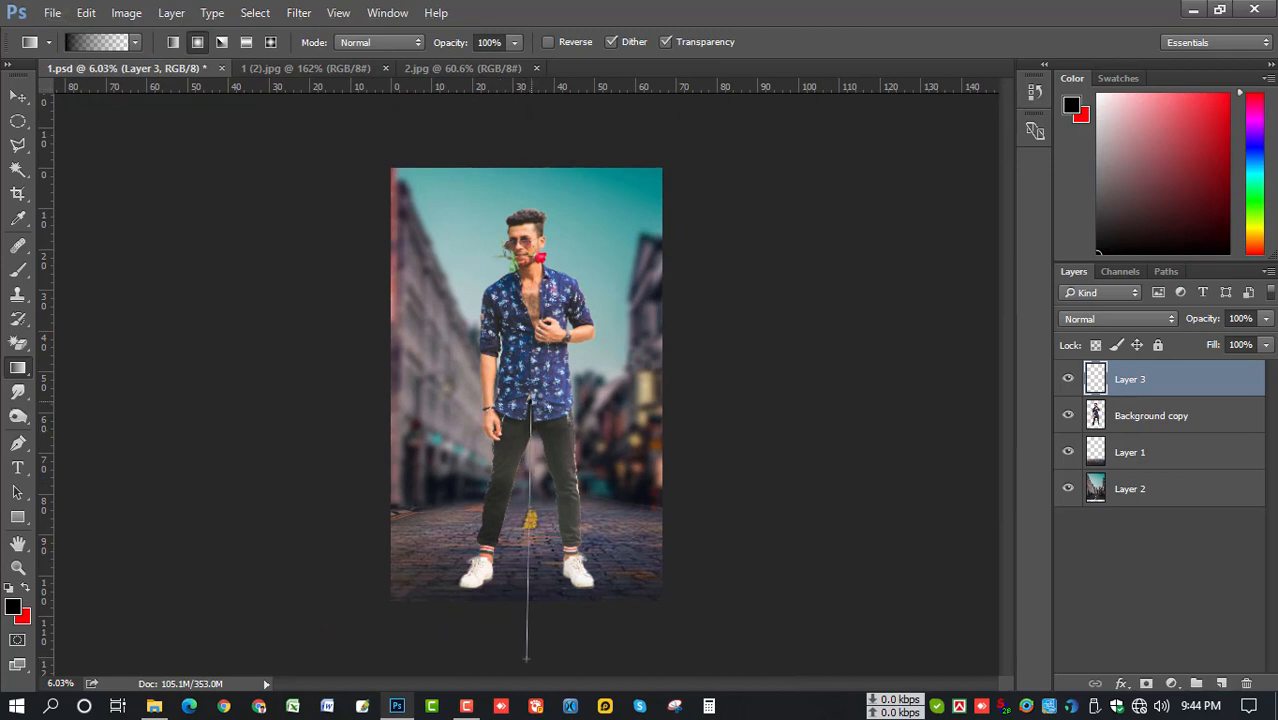
{"action": "left_click_drag", "start_coordinate": [532, 647], "coordinate": [537, 402]}
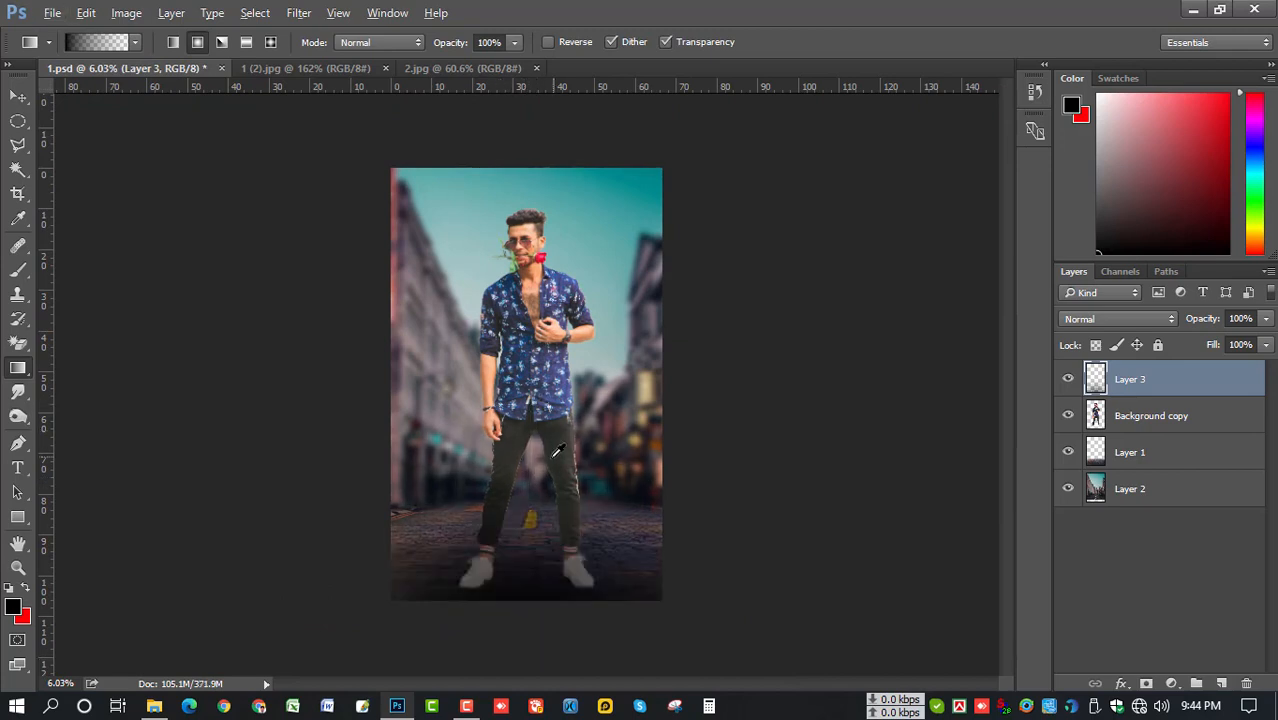
- Lower Layer 3's opacity to 70% and stretch its gradient to 135.87% width and 113.15% height
{"action": "key", "text": "alt"}
{"action": "left_click", "coordinate": [1262, 344]}
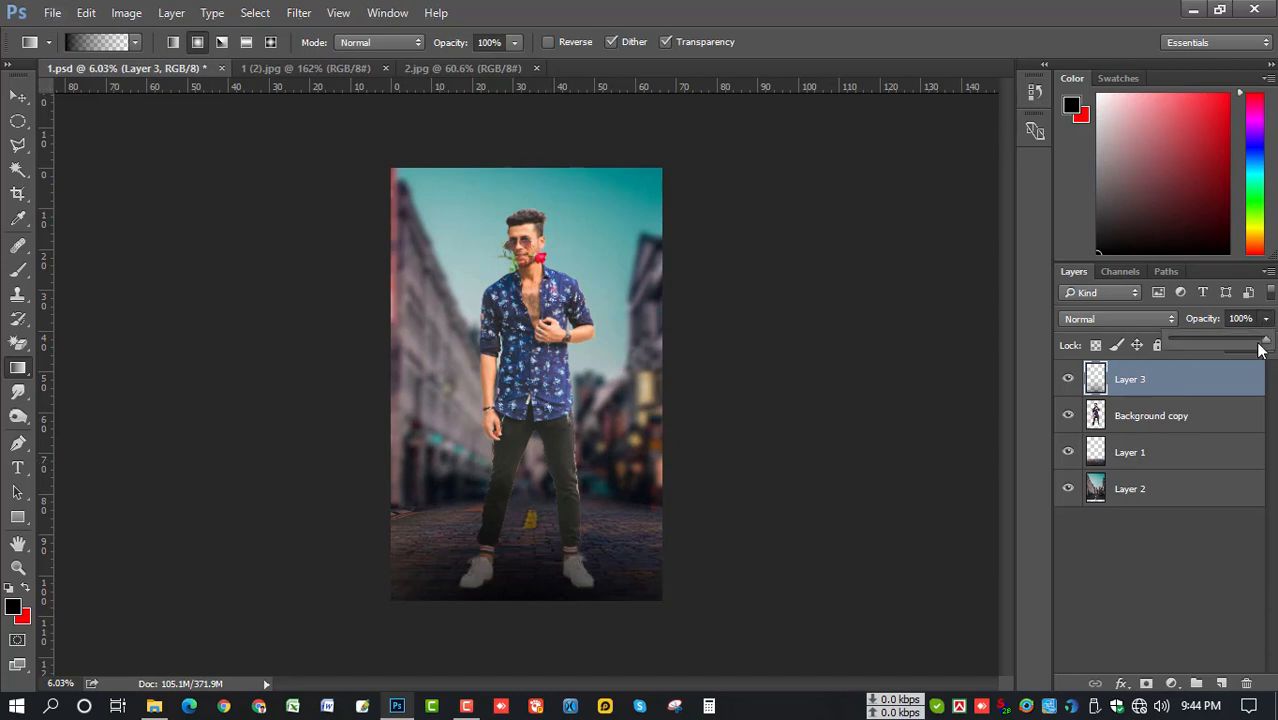
{"action": "left_click_drag", "start_coordinate": [1233, 345], "coordinate": [1229, 345]}
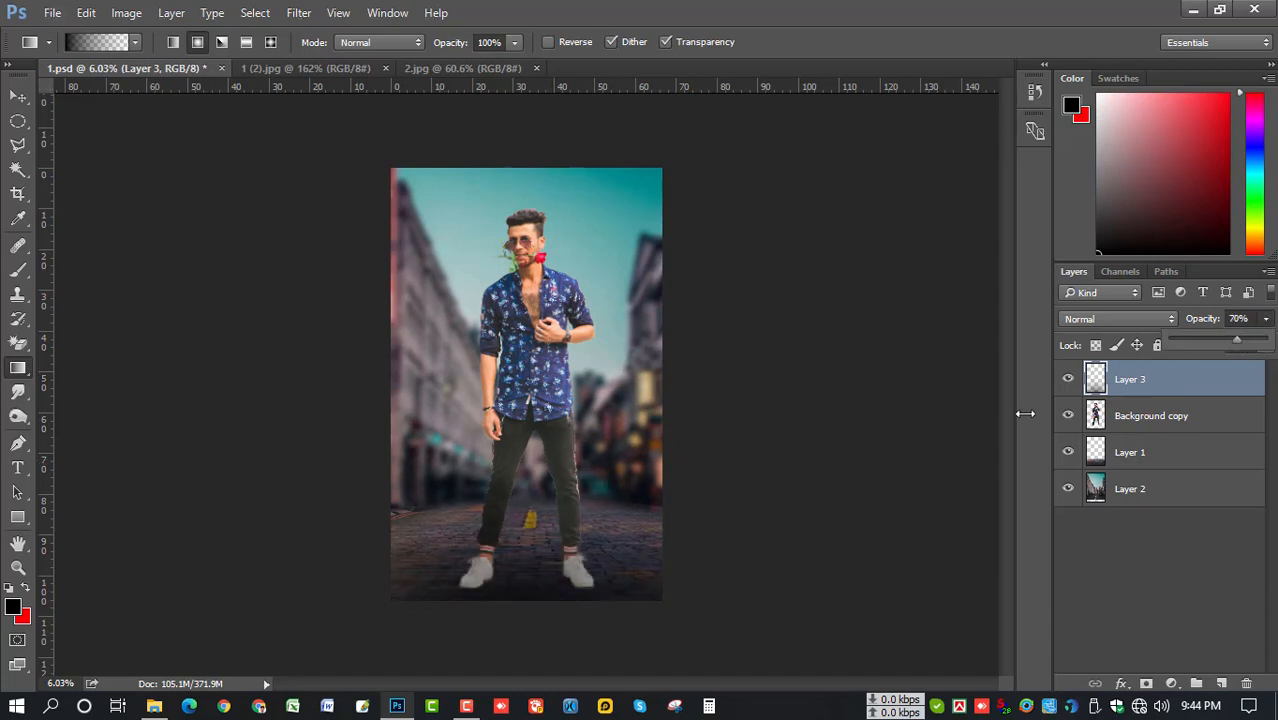
{"action": "key", "text": "ctrl+t"}
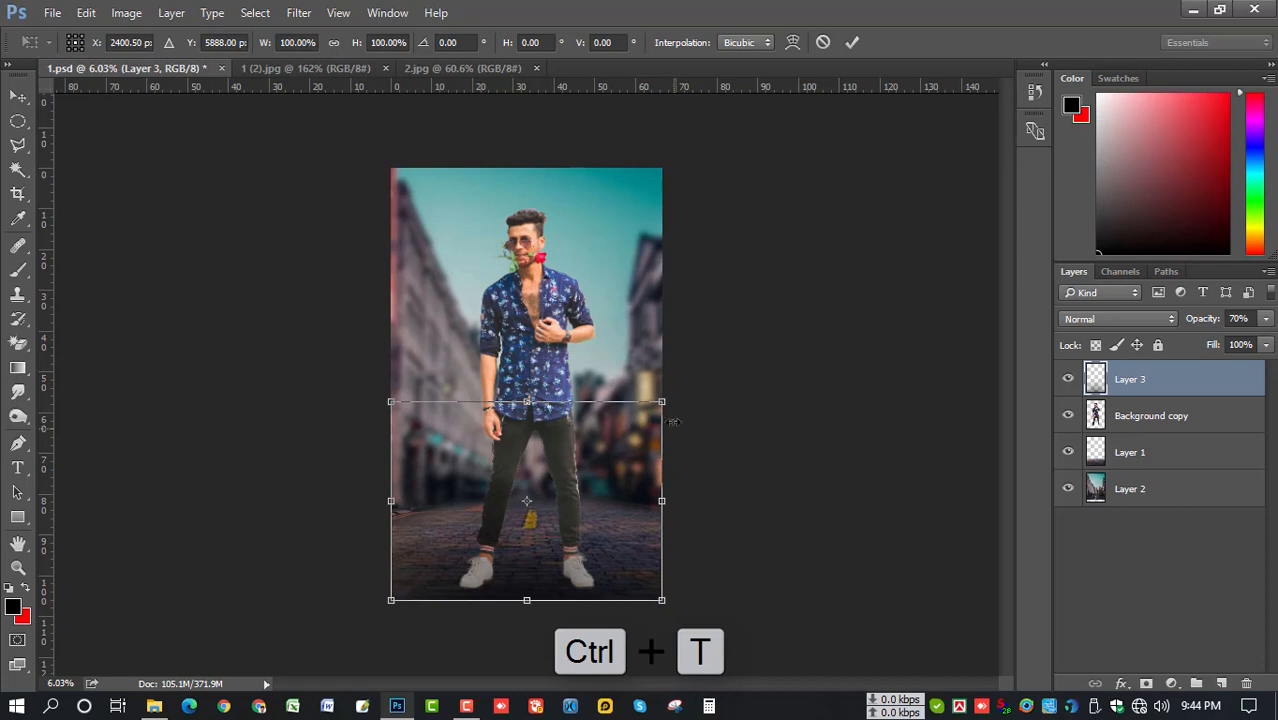
{"action": "left_click_drag", "start_coordinate": [668, 498], "coordinate": [714, 492]}
{"action": "left_click_drag", "start_coordinate": [527, 401], "coordinate": [527, 376]}
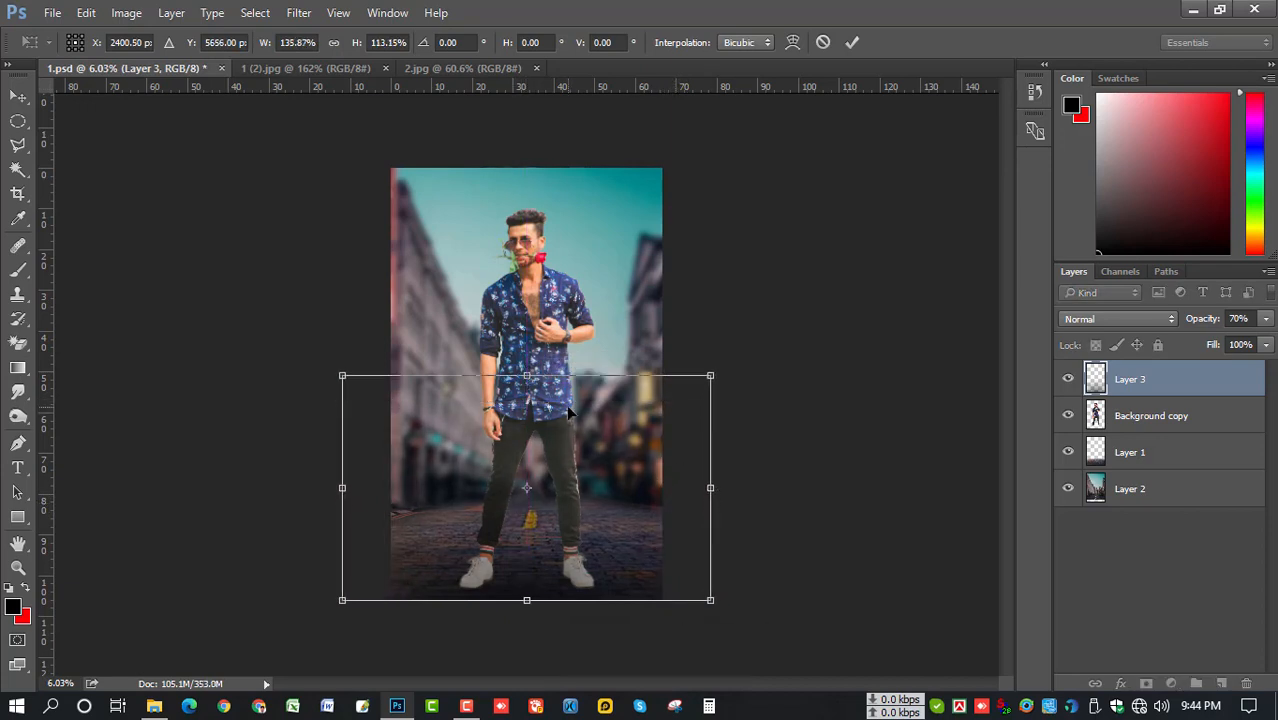
{"action": "key", "text": "Return"}
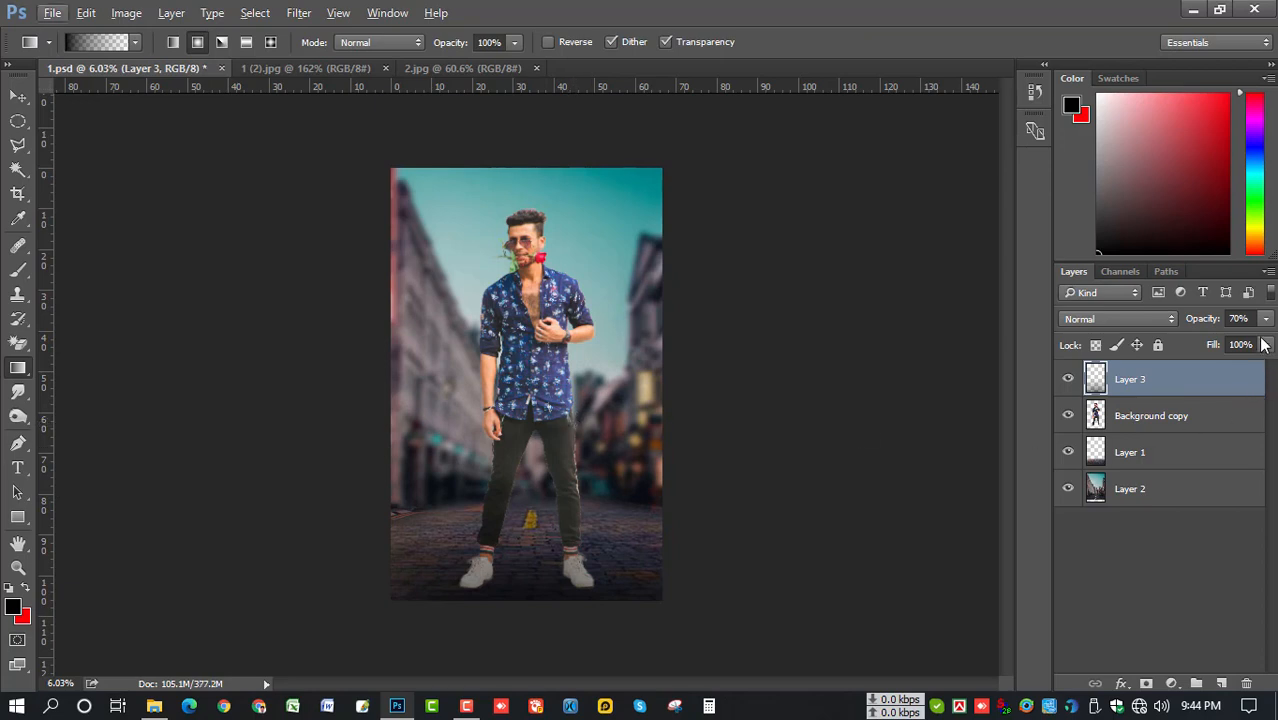
- Set Layer 3's opacity to 55%
{"action": "left_click", "coordinate": [1263, 344]}
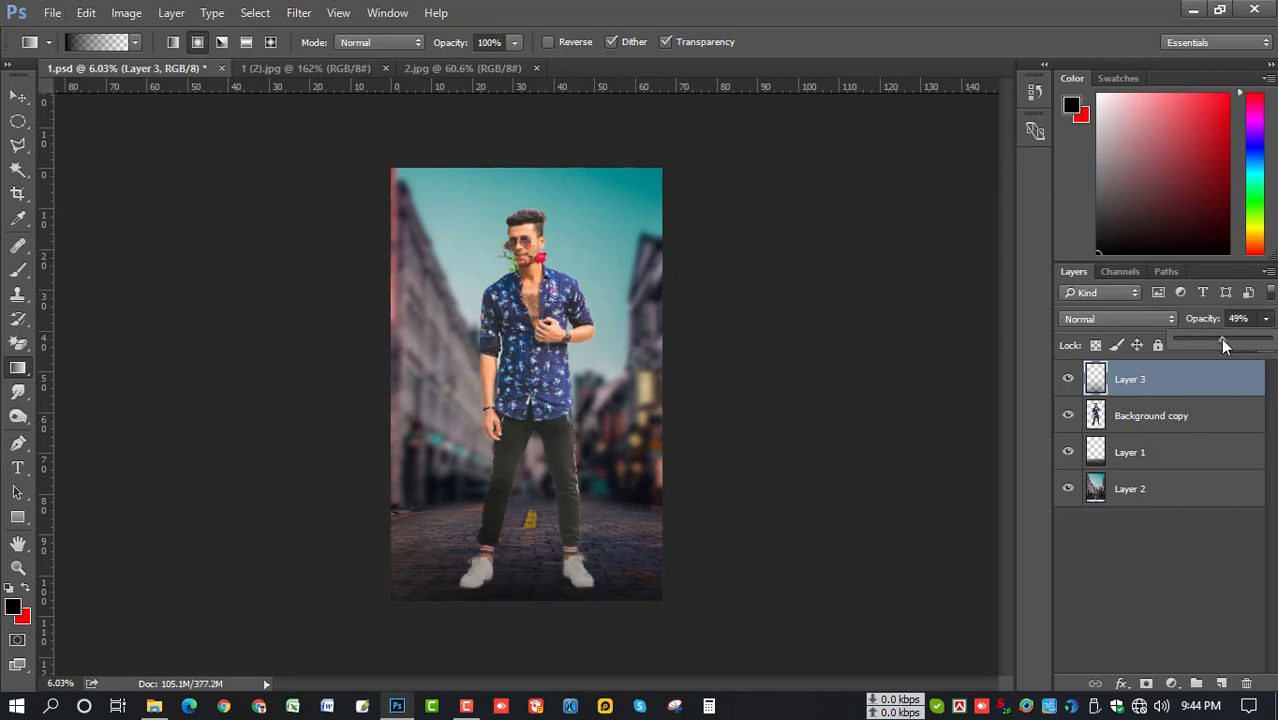
{"action": "scroll", "coordinate": [657, 515], "scroll_direction": "up", "scroll_amount": 4}
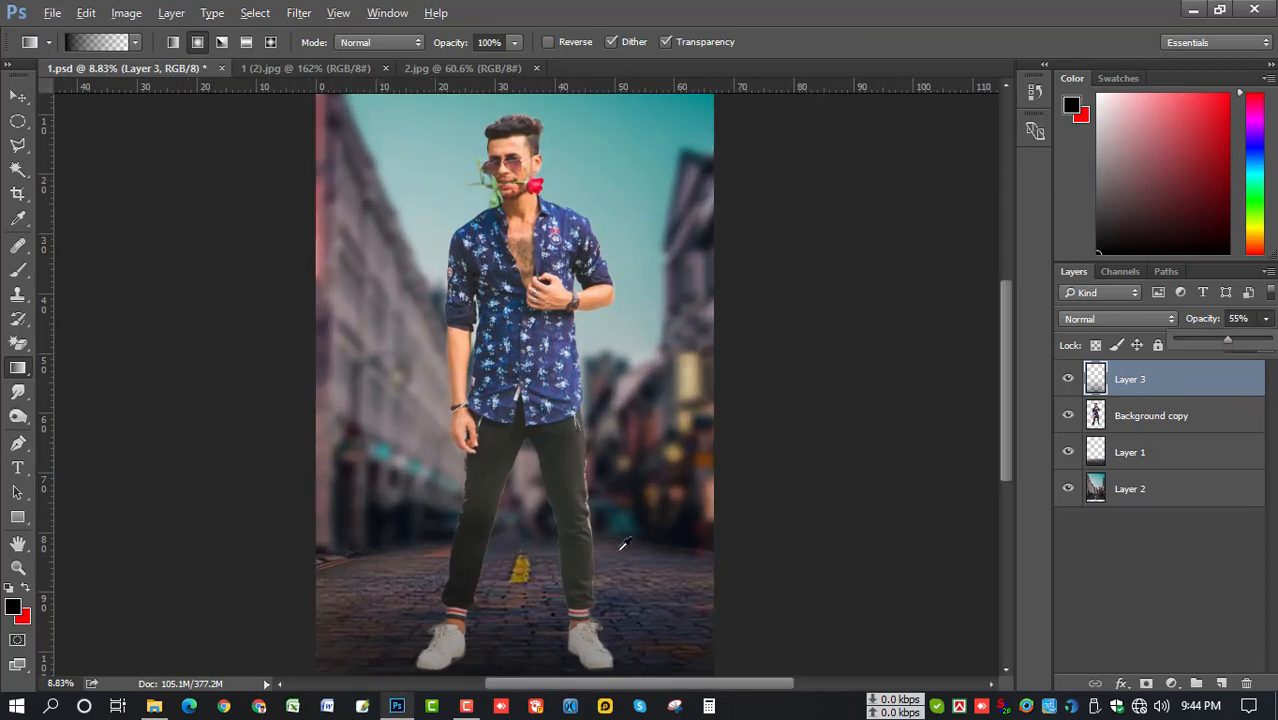
{"action": "left_click", "coordinate": [593, 568]}
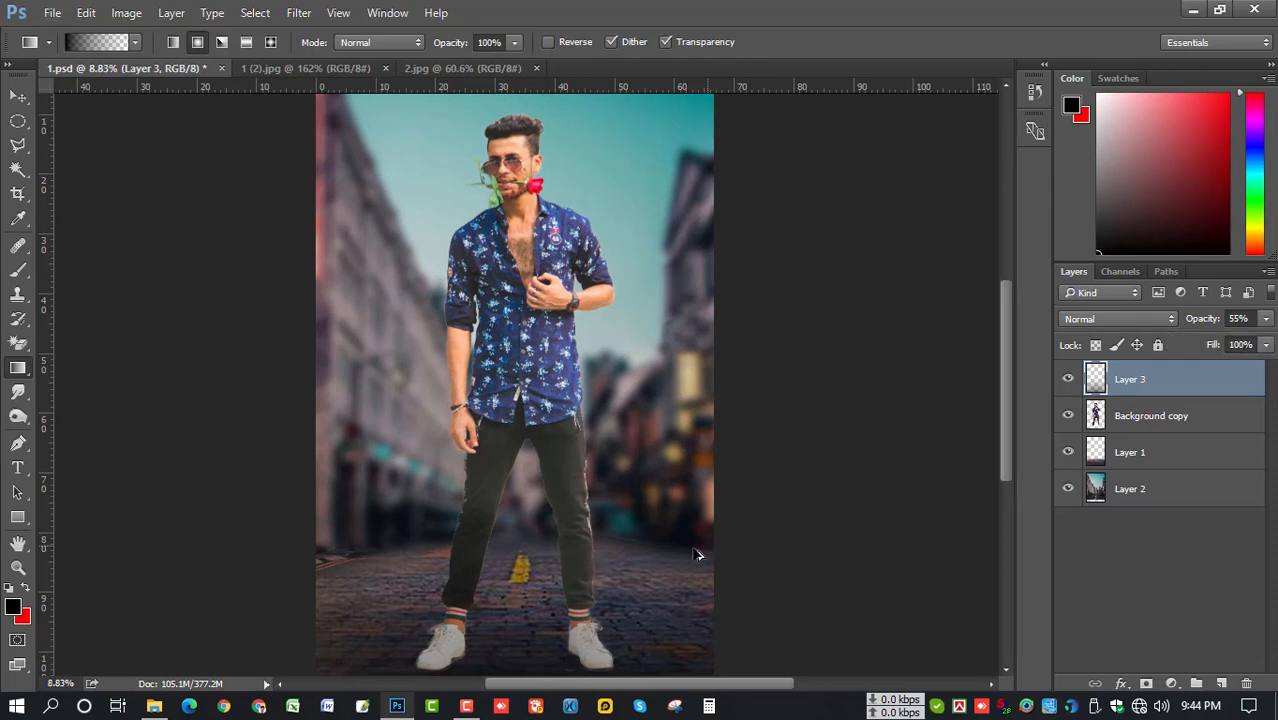
{"action": "key", "text": "7"}
{"action": "key", "text": "5"}
{"action": "key", "text": "5"}
- Darken both trouser legs on Background copy with the Burn tool at brush size 500, midtones range and 53% exposure
{"action": "scroll", "coordinate": [631, 541], "scroll_direction": "up", "scroll_amount": 1}
{"action": "left_click", "coordinate": [18, 420]}
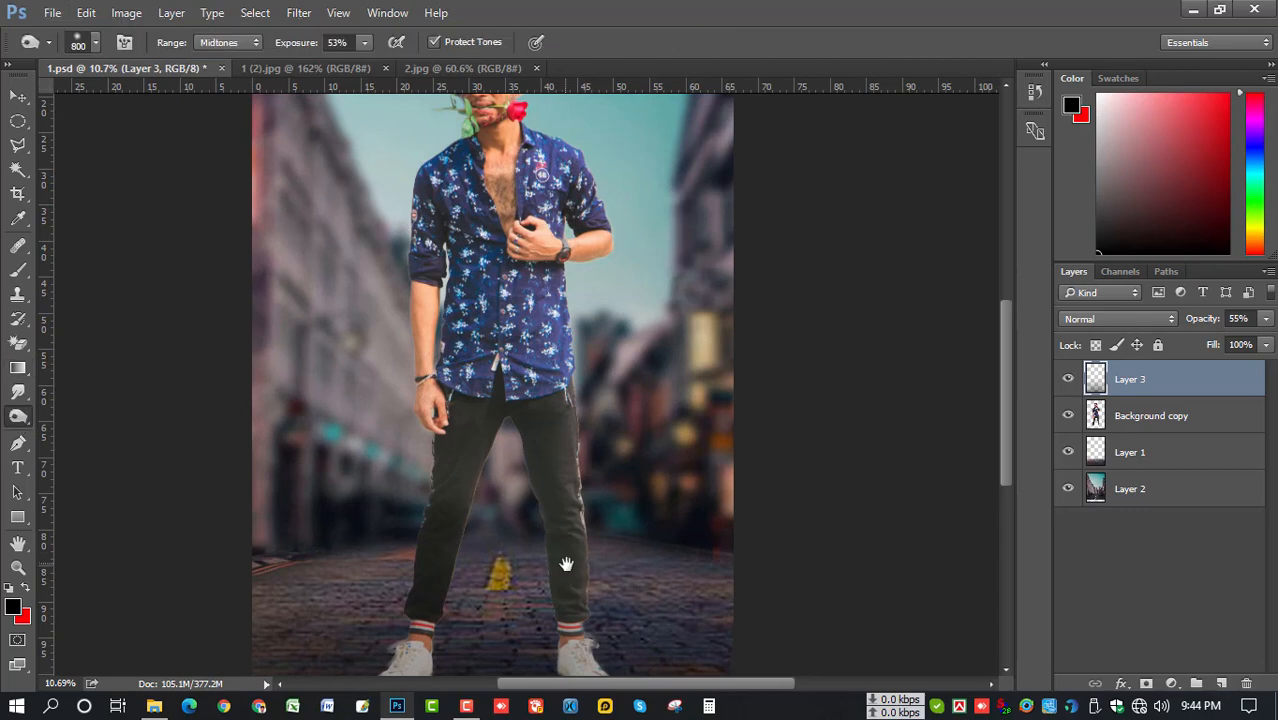
{"action": "left_click_drag", "start_coordinate": [565, 562], "coordinate": [562, 443]}
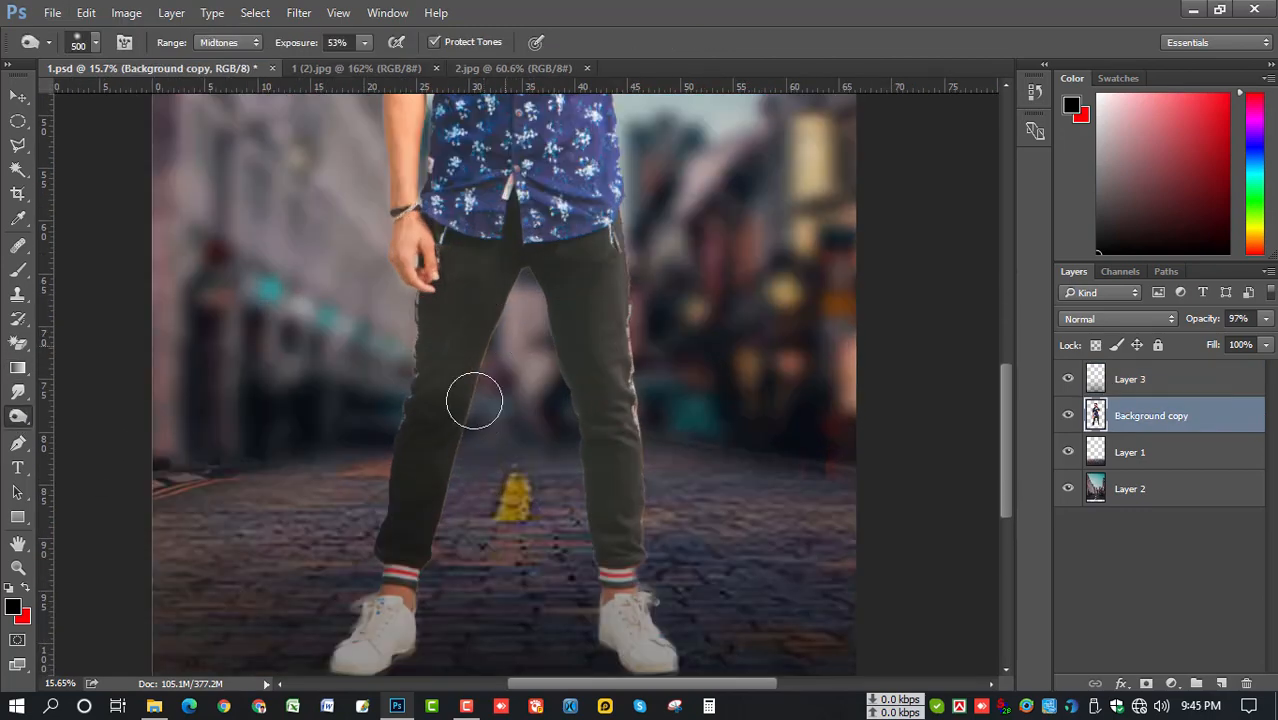
{"action": "mouse_move", "coordinate": [474, 400]}
{"action": "left_mouse_down"}
{"action": "mouse_move", "coordinate": [422, 353]}
{"action": "mouse_move", "coordinate": [400, 403]}
{"action": "mouse_move", "coordinate": [391, 540]}
{"action": "mouse_move", "coordinate": [409, 563]}
{"action": "mouse_move", "coordinate": [393, 653]}
{"action": "mouse_move", "coordinate": [320, 663]}
{"action": "mouse_move", "coordinate": [377, 648]}
{"action": "mouse_move", "coordinate": [430, 578]}
{"action": "mouse_move", "coordinate": [384, 572]}
{"action": "mouse_move", "coordinate": [430, 545]}
{"action": "mouse_move", "coordinate": [416, 342]}
{"action": "mouse_move", "coordinate": [454, 396]}
{"action": "mouse_move", "coordinate": [519, 248]}
{"action": "mouse_move", "coordinate": [471, 243]}
{"action": "mouse_move", "coordinate": [623, 231]}
{"action": "mouse_move", "coordinate": [510, 272]}
{"action": "mouse_move", "coordinate": [465, 437]}
{"action": "mouse_move", "coordinate": [533, 397]}
{"action": "mouse_move", "coordinate": [602, 379]}
{"action": "mouse_move", "coordinate": [591, 274]}
{"action": "mouse_move", "coordinate": [602, 245]}
{"action": "mouse_move", "coordinate": [616, 259]}
{"action": "mouse_move", "coordinate": [588, 336]}
{"action": "mouse_move", "coordinate": [604, 372]}
{"action": "mouse_move", "coordinate": [650, 401]}
{"action": "mouse_move", "coordinate": [617, 362]}
{"action": "mouse_move", "coordinate": [631, 412]}
{"action": "mouse_move", "coordinate": [578, 463]}
{"action": "mouse_move", "coordinate": [617, 493]}
{"action": "mouse_move", "coordinate": [593, 472]}
{"action": "mouse_move", "coordinate": [587, 441]}
{"action": "mouse_move", "coordinate": [629, 505]}
{"action": "mouse_move", "coordinate": [603, 519]}
{"action": "mouse_move", "coordinate": [652, 566]}
{"action": "mouse_move", "coordinate": [565, 586]}
{"action": "left_mouse_up"}
{"action": "mouse_move", "coordinate": [664, 683]}
{"action": "left_mouse_down"}
{"action": "mouse_move", "coordinate": [583, 660]}
{"action": "mouse_move", "coordinate": [502, 660]}
{"action": "left_mouse_up"}
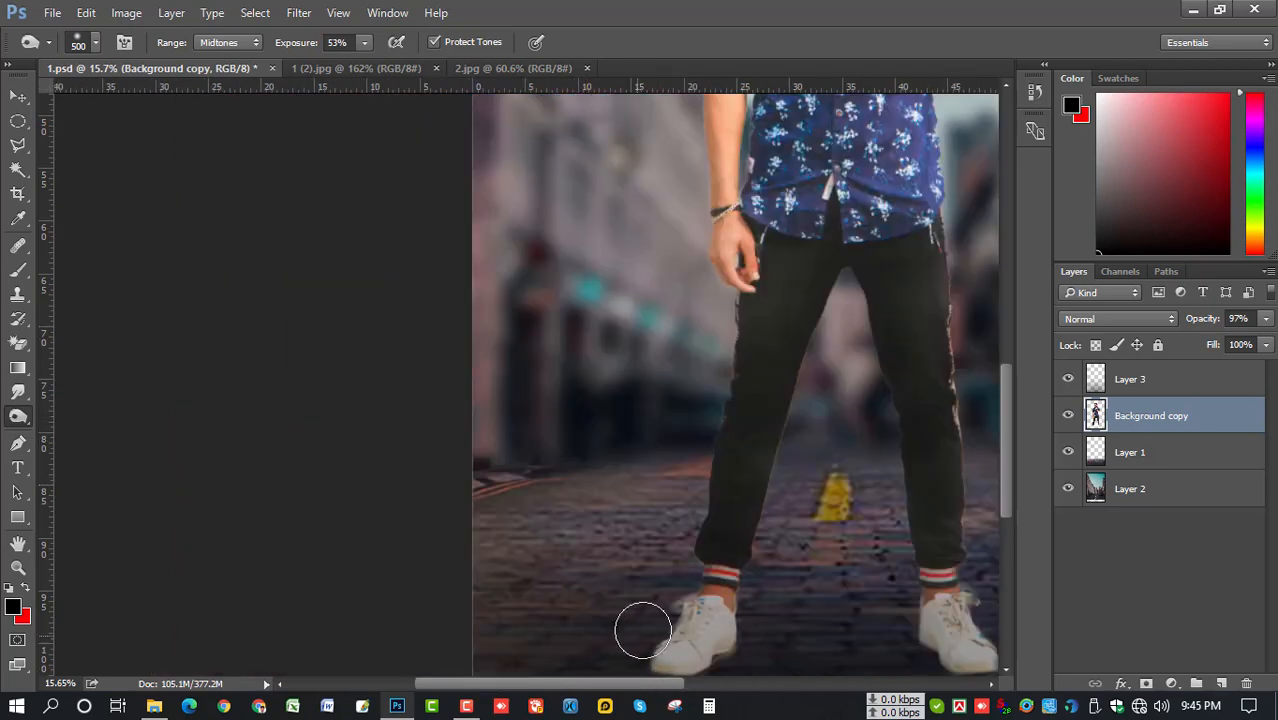
{"action": "mouse_move", "coordinate": [724, 543]}
{"action": "left_mouse_down"}
{"action": "mouse_move", "coordinate": [511, 534]}
{"action": "mouse_move", "coordinate": [450, 545]}
{"action": "left_mouse_up"}
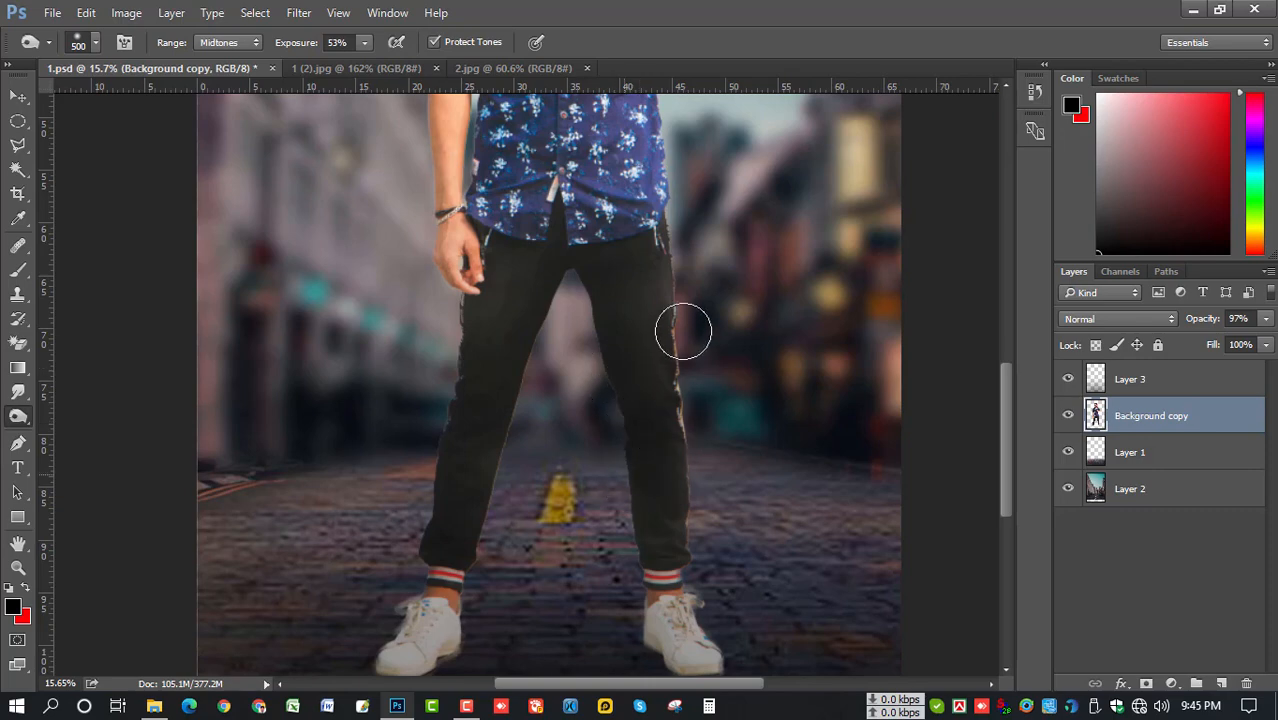
{"action": "left_click_drag", "start_coordinate": [710, 546], "coordinate": [668, 423]}
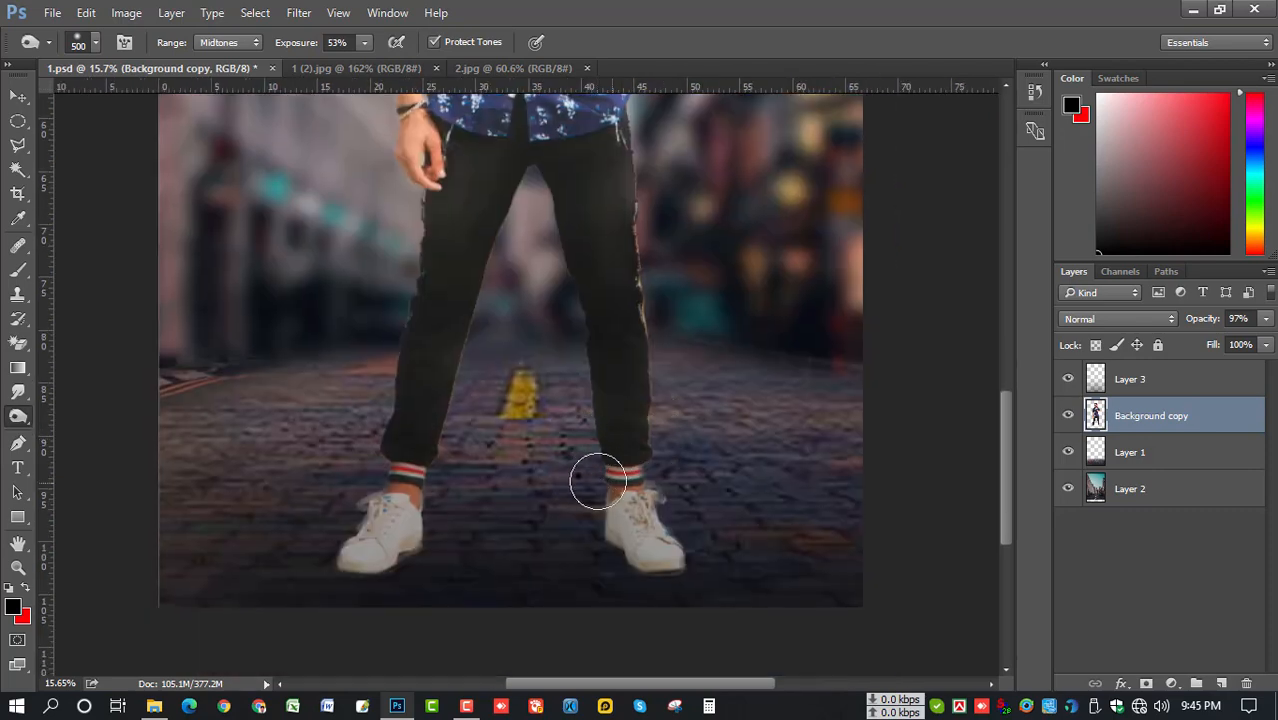
- Darken the man's shirt, including both sleeves and the shoulders, with the Burn tool at brush size 500 and 53% exposure
{"action": "mouse_move", "coordinate": [534, 312]}
{"action": "left_mouse_down"}
{"action": "mouse_move", "coordinate": [476, 508]}
{"action": "mouse_move", "coordinate": [473, 580]}
{"action": "left_mouse_up"}
{"action": "mouse_move", "coordinate": [468, 244]}
{"action": "left_mouse_down"}
{"action": "mouse_move", "coordinate": [403, 247]}
{"action": "mouse_move", "coordinate": [414, 368]}
{"action": "mouse_move", "coordinate": [513, 364]}
{"action": "mouse_move", "coordinate": [440, 281]}
{"action": "left_mouse_up"}
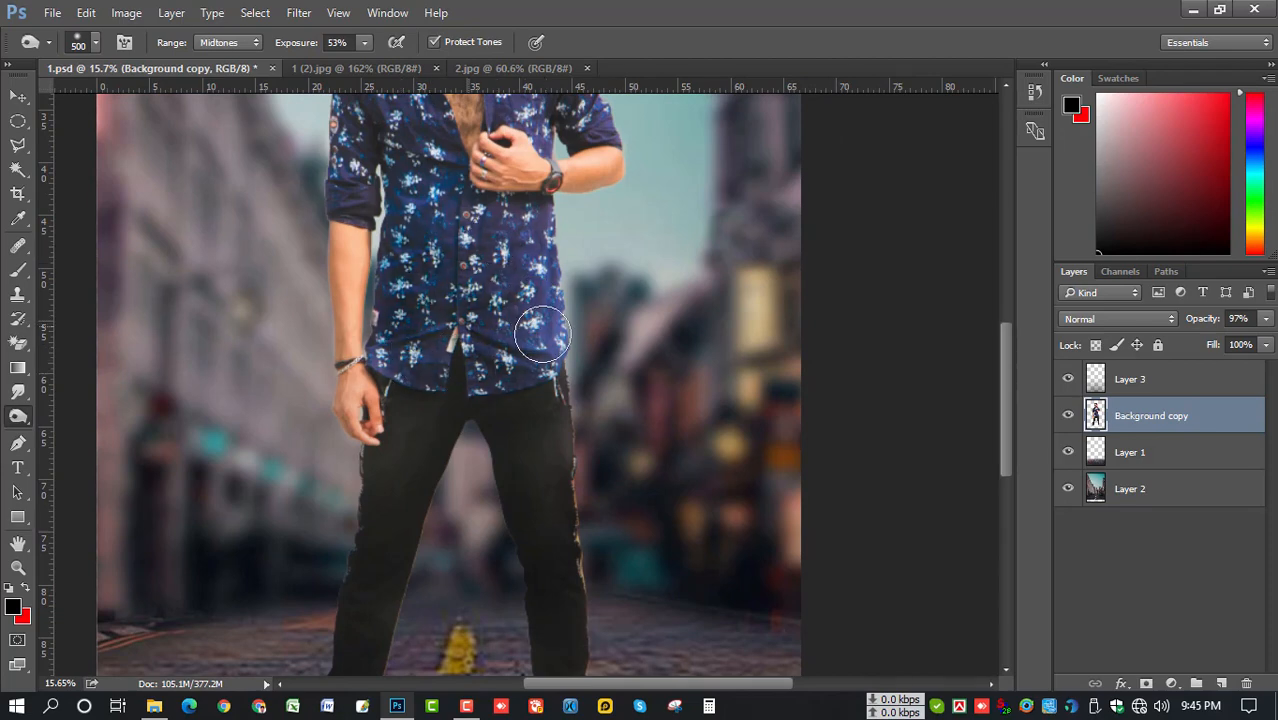
{"action": "left_click_drag", "start_coordinate": [542, 271], "coordinate": [540, 405]}
{"action": "mouse_move", "coordinate": [332, 315]}
{"action": "left_mouse_down"}
{"action": "mouse_move", "coordinate": [331, 204]}
{"action": "mouse_move", "coordinate": [369, 190]}
{"action": "mouse_move", "coordinate": [356, 308]}
{"action": "left_mouse_up"}
{"action": "left_click_drag", "start_coordinate": [387, 359], "coordinate": [346, 470]}
{"action": "left_click_drag", "start_coordinate": [333, 313], "coordinate": [331, 319]}
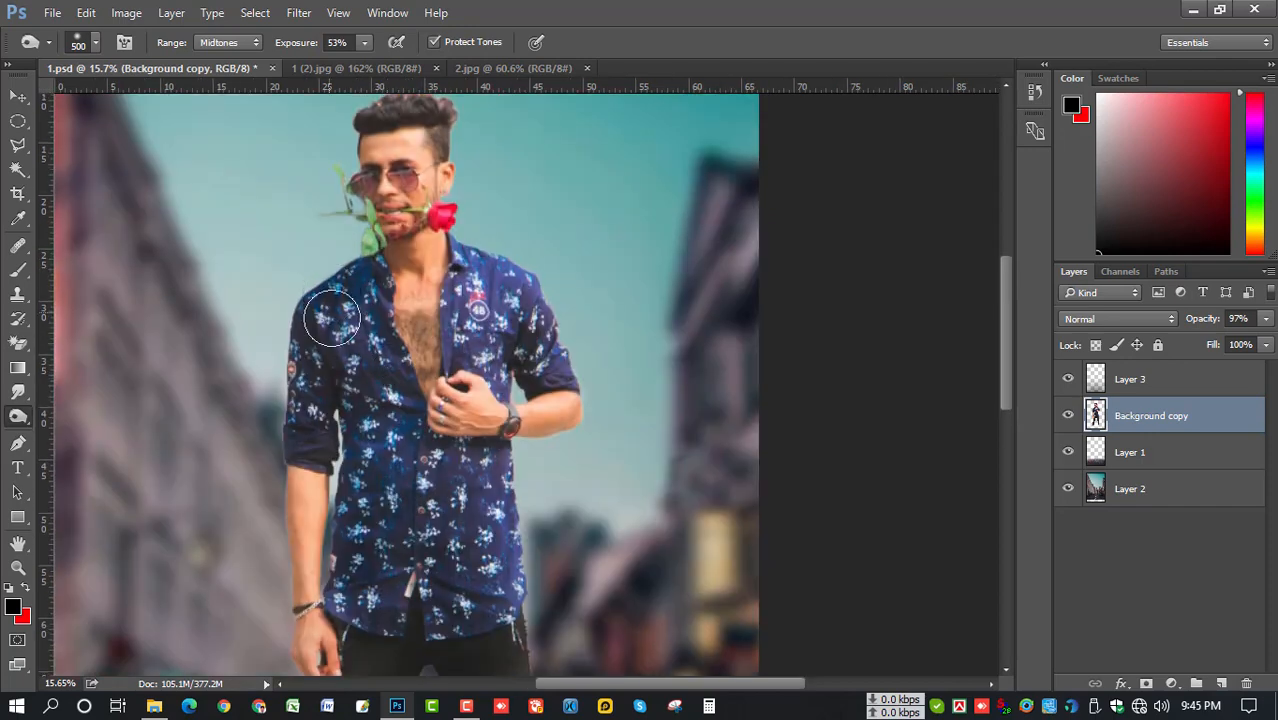
{"action": "mouse_move", "coordinate": [478, 326]}
{"action": "left_mouse_down"}
{"action": "mouse_move", "coordinate": [484, 280]}
{"action": "mouse_move", "coordinate": [468, 270]}
{"action": "left_mouse_up"}
{"action": "mouse_move", "coordinate": [540, 320]}
{"action": "left_mouse_down"}
{"action": "mouse_move", "coordinate": [503, 322]}
{"action": "mouse_move", "coordinate": [485, 341]}
{"action": "mouse_move", "coordinate": [526, 332]}
{"action": "left_mouse_up"}
{"action": "left_click_drag", "start_coordinate": [576, 376], "coordinate": [582, 384]}
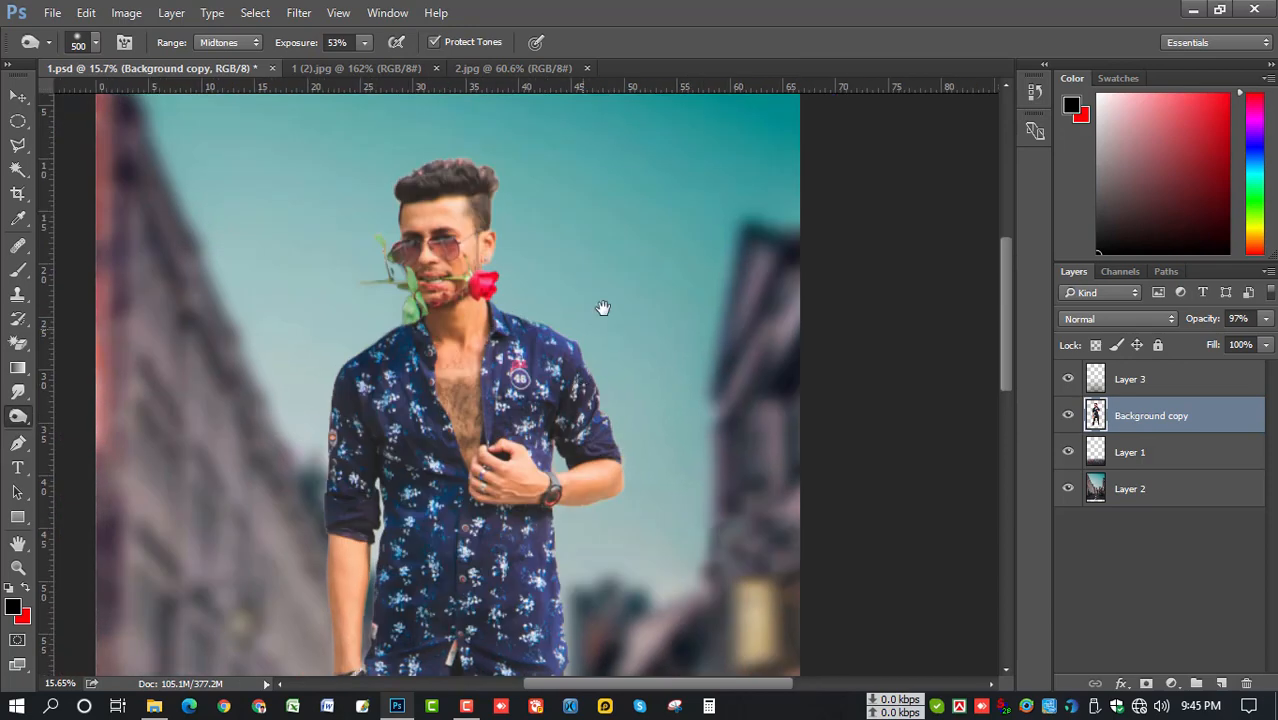
{"action": "key", "text": "bracketleft"}
{"action": "key", "text": "bracketleft"}
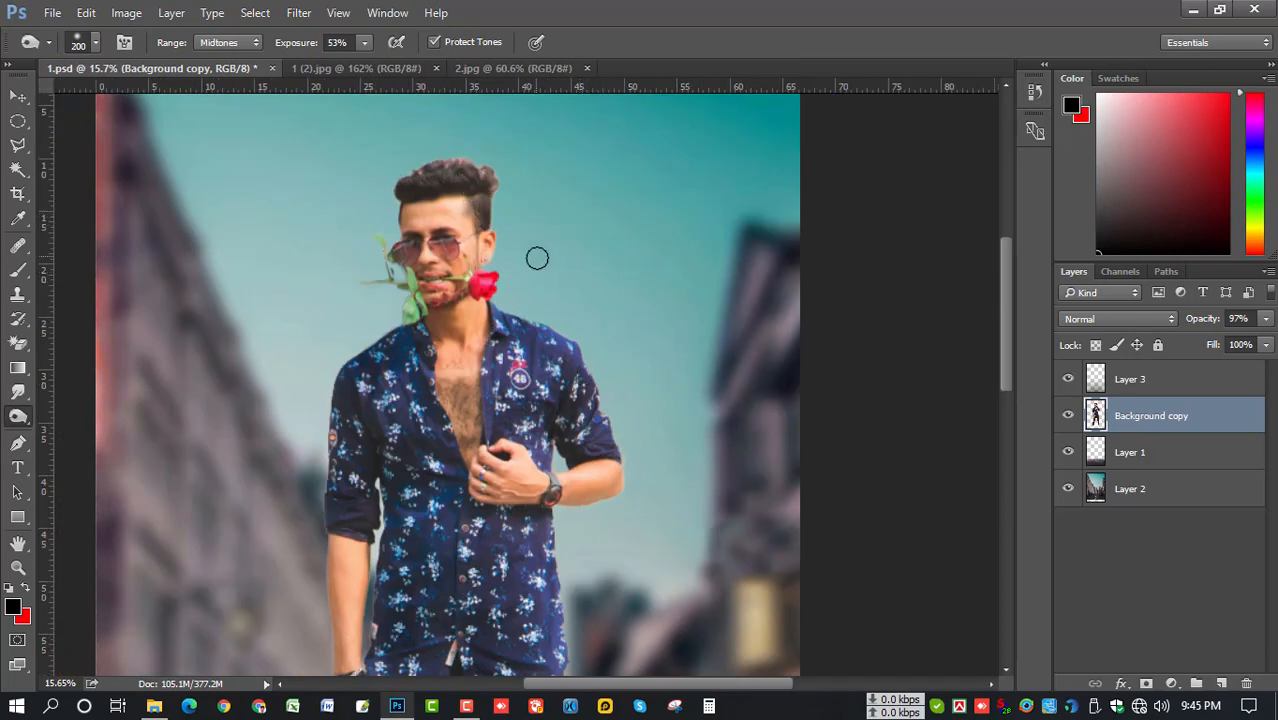
{"action": "scroll", "coordinate": [537, 259], "scroll_direction": "down", "scroll_amount": 4}
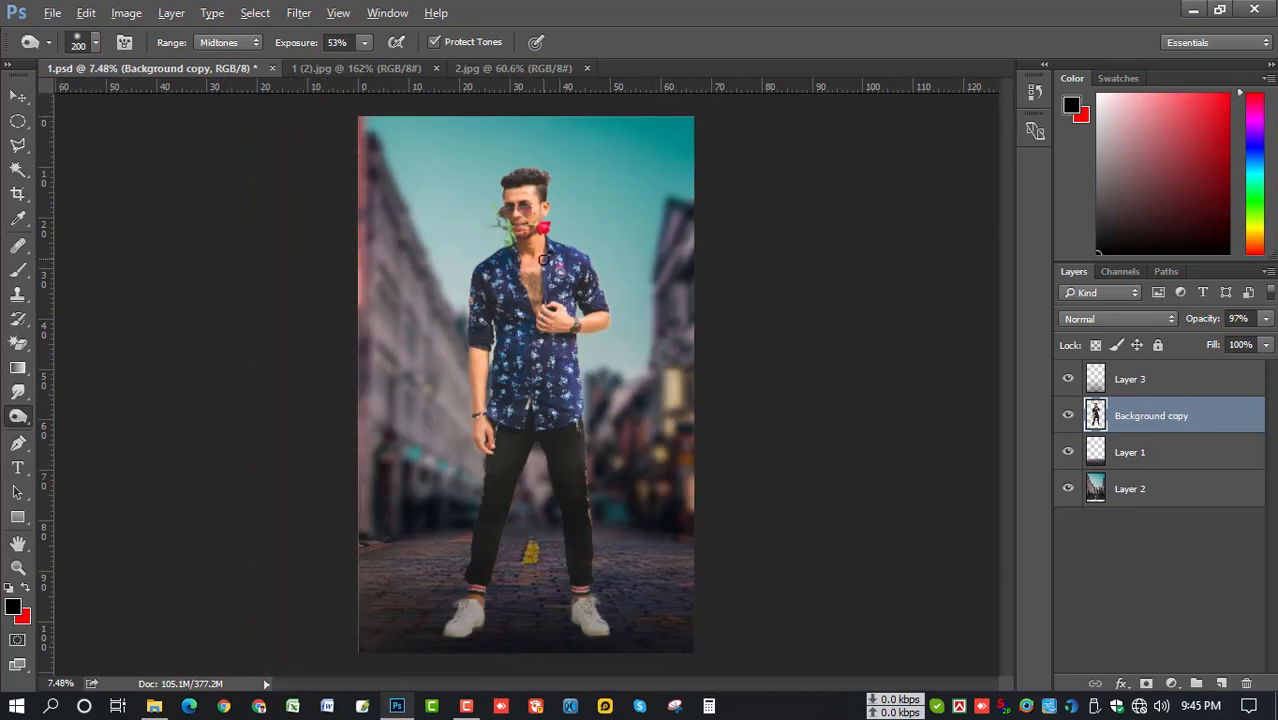
- Apply a Selective Color adjustment to Background copy that slightly increases the black amount in the Blacks range
{"action": "left_click", "coordinate": [126, 13]}
{"action": "mouse_move", "coordinate": [200, 60]}
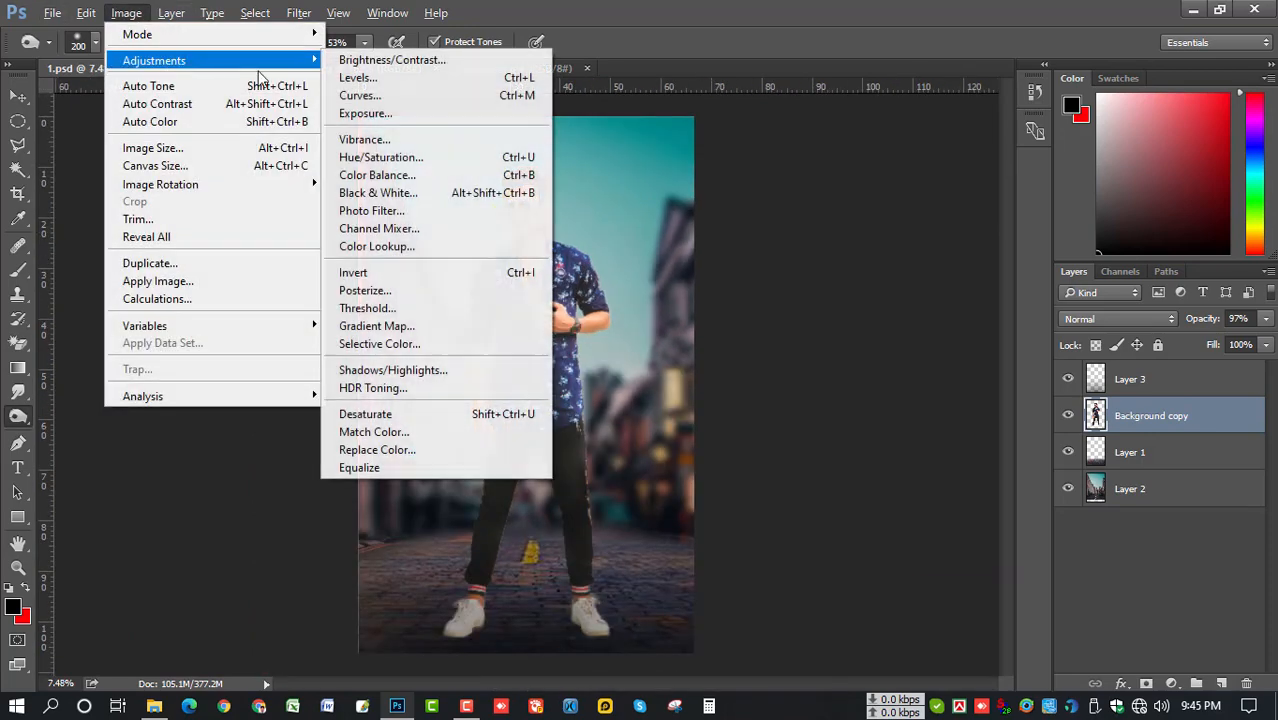
{"action": "left_click", "coordinate": [430, 344]}
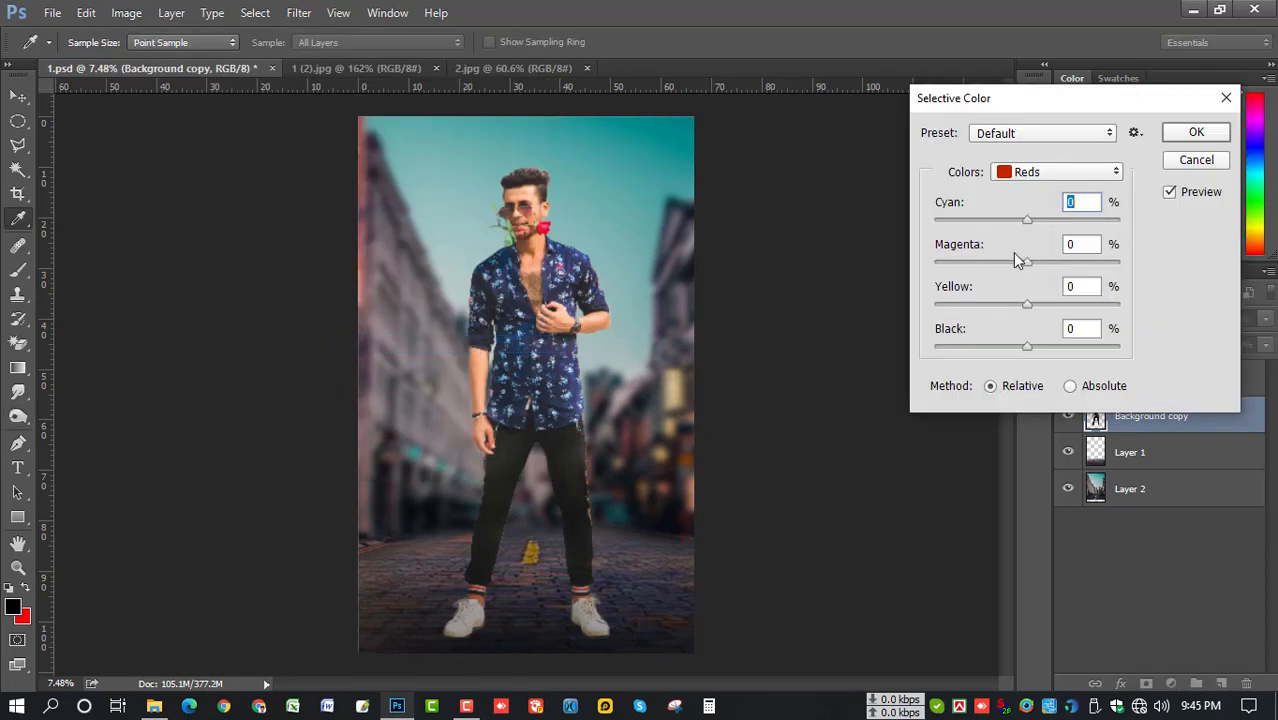
{"action": "left_click", "coordinate": [1060, 172]}
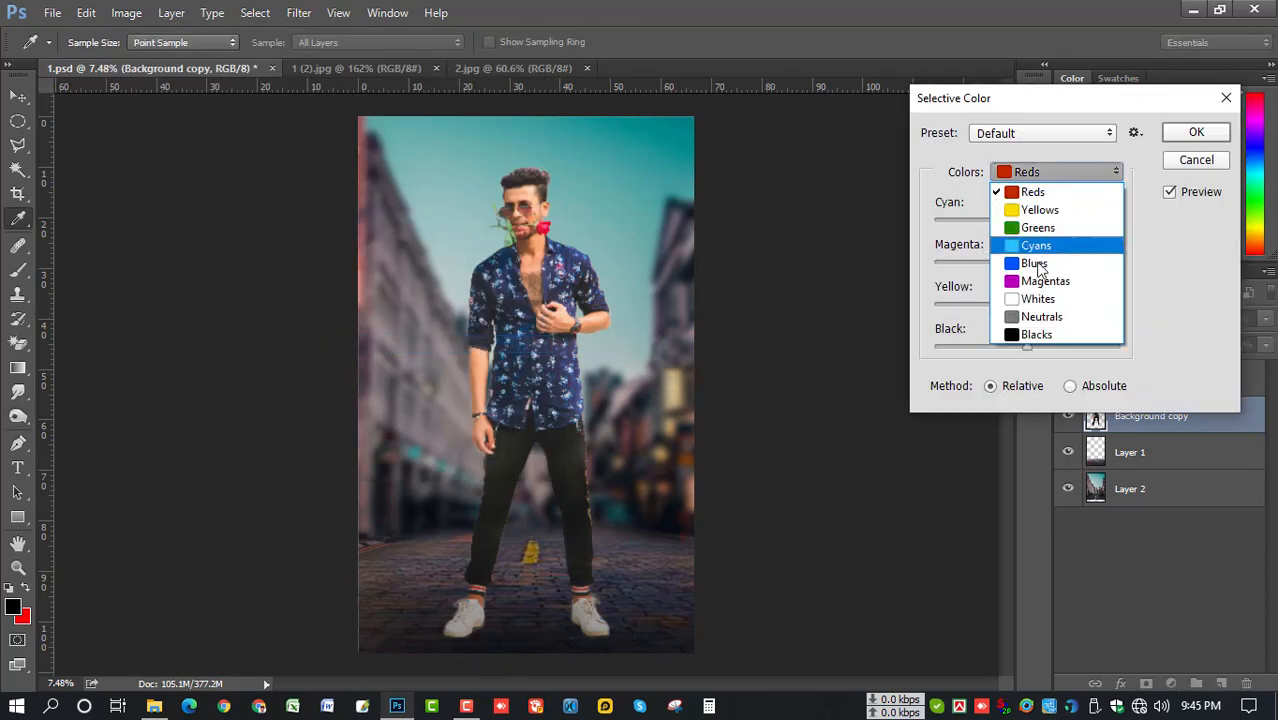
{"action": "left_click", "coordinate": [1050, 339]}
{"action": "left_click_drag", "start_coordinate": [1029, 348], "coordinate": [1035, 343]}
{"action": "left_click", "coordinate": [1197, 132]}
- Darken the shirt's torso further with the Burn tool at brush sizes 400 and 600, midtones range
{"action": "key", "text": "o"}
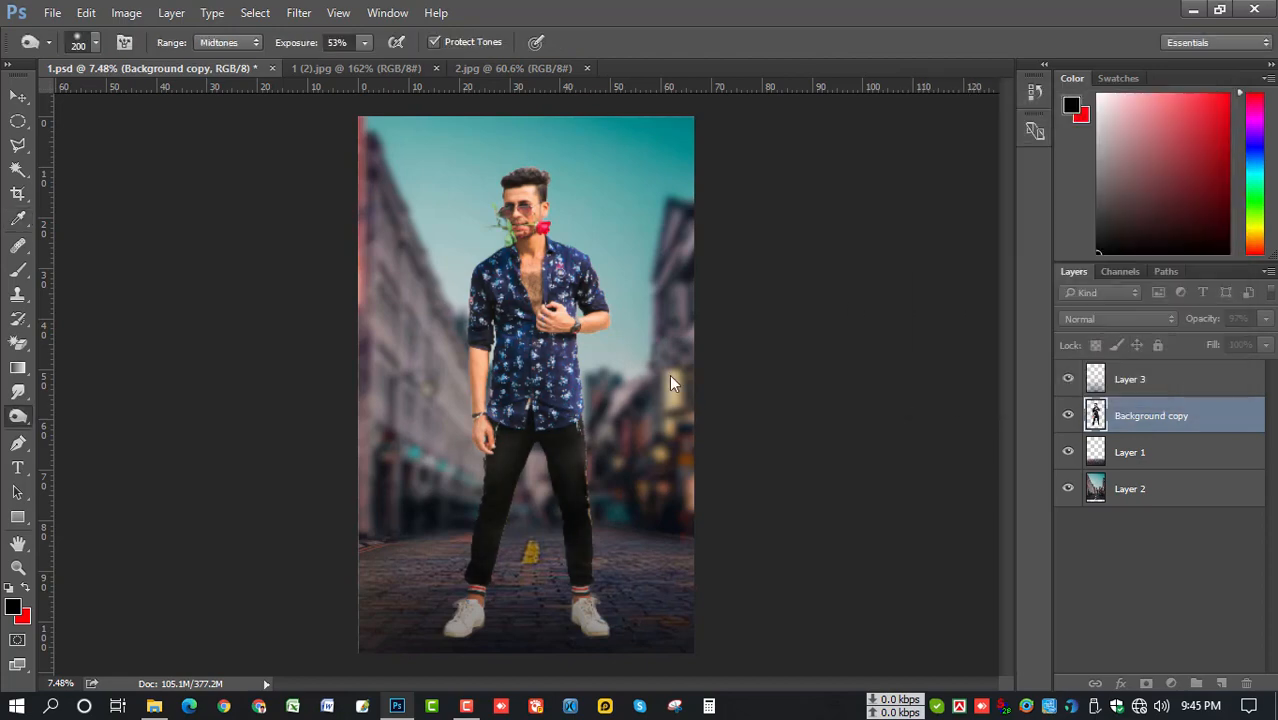
{"action": "scroll", "coordinate": [528, 485], "scroll_direction": "up", "scroll_amount": 1}
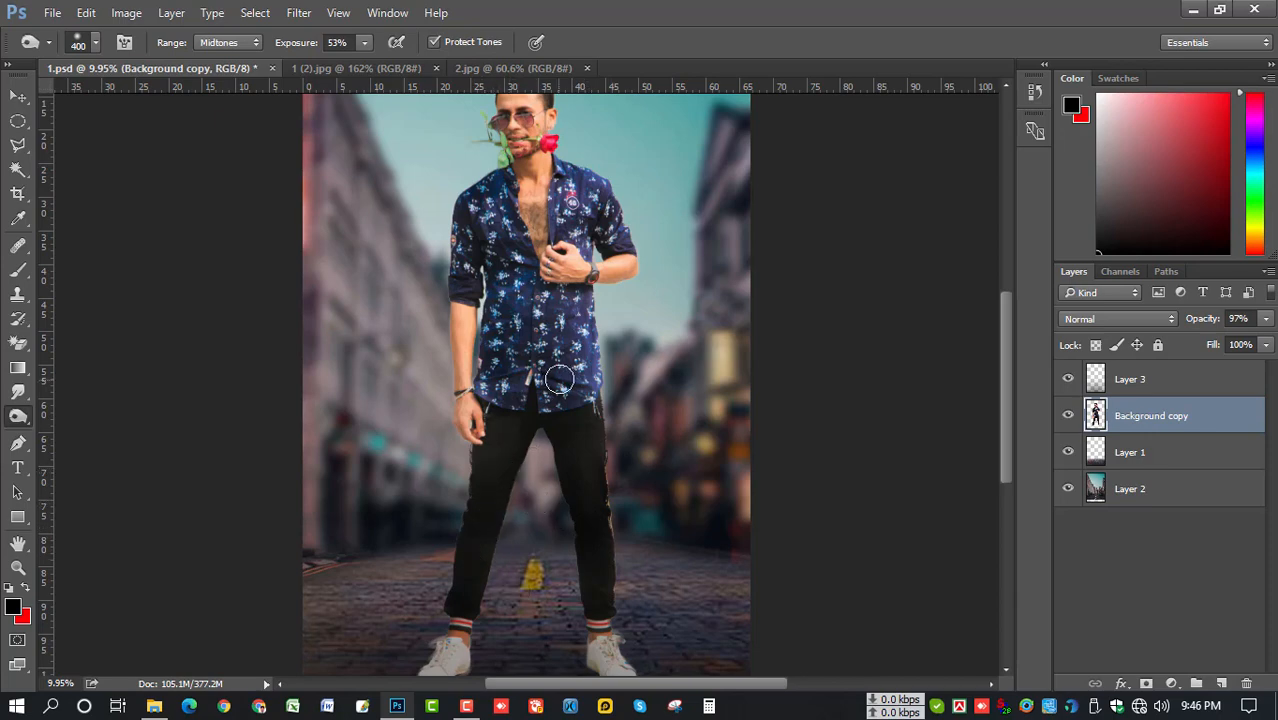
{"action": "key", "text": "bracketright"}
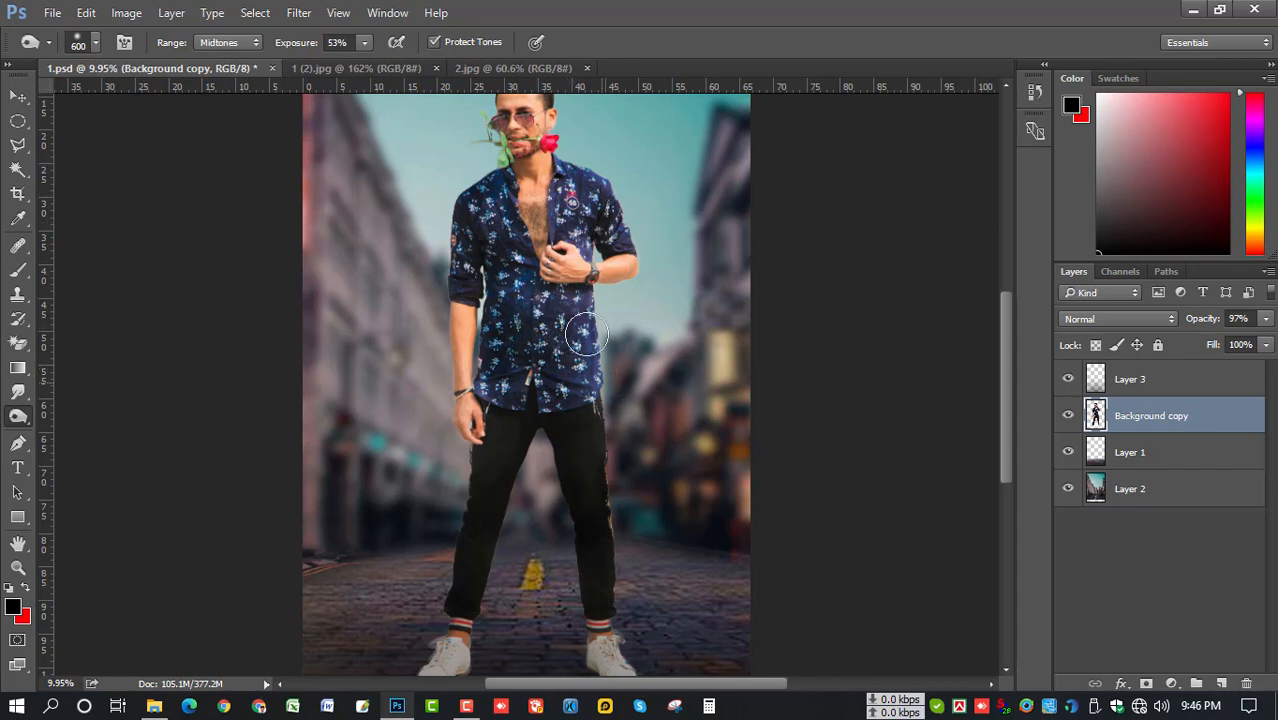
{"action": "scroll", "coordinate": [620, 407], "scroll_direction": "down", "scroll_amount": 1}
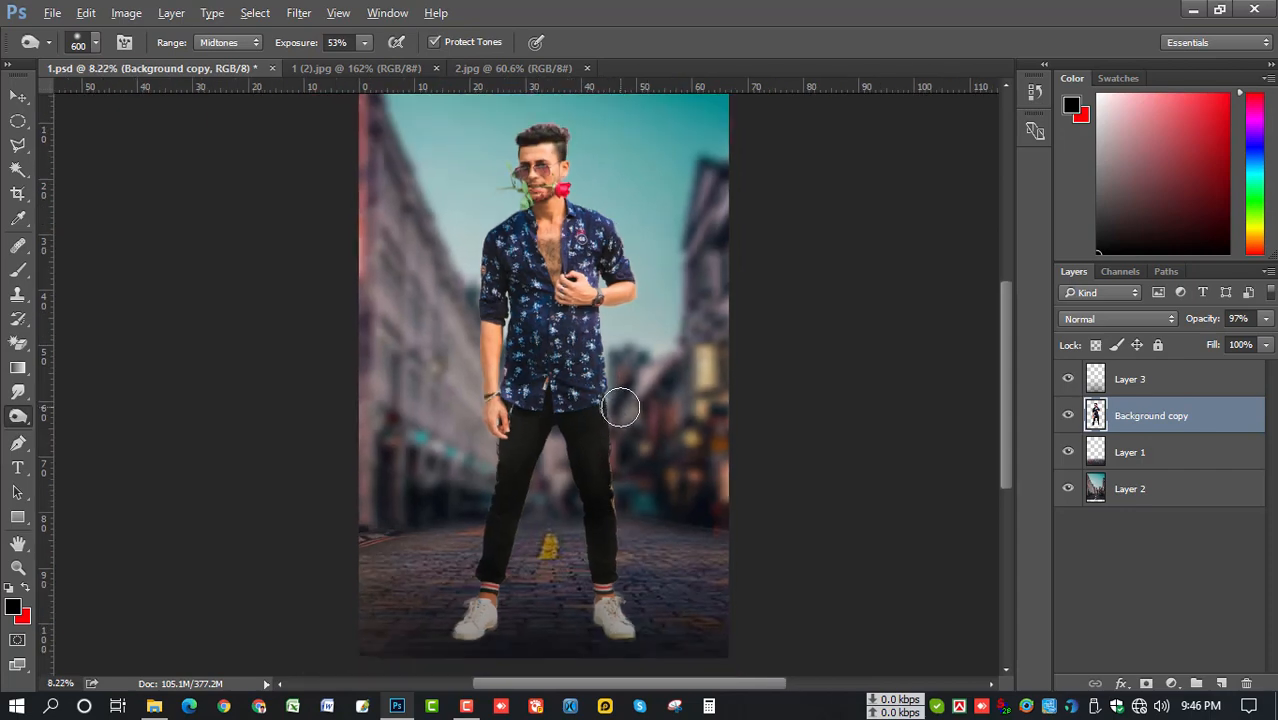
- Duplicate the Background copy layer for retouching the man's skin
{"action": "key", "text": "alt"}
{"action": "scroll", "coordinate": [540, 170], "scroll_direction": "up", "scroll_amount": 6}
{"action": "scroll", "coordinate": [600, 215], "scroll_direction": "up", "scroll_amount": 3}
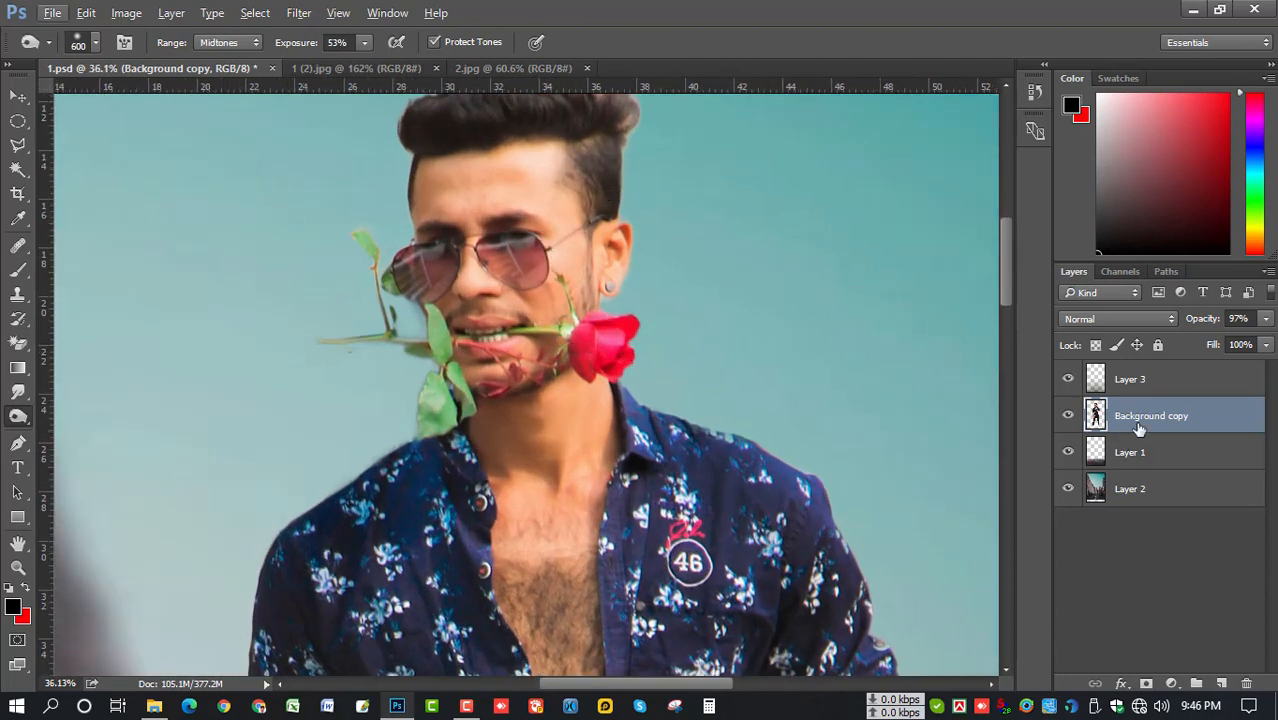
{"action": "mouse_move", "coordinate": [1135, 420]}
{"action": "left_mouse_down"}
{"action": "mouse_move", "coordinate": [1235, 680]}
{"action": "mouse_move", "coordinate": [1221, 683]}
{"action": "left_mouse_up"}
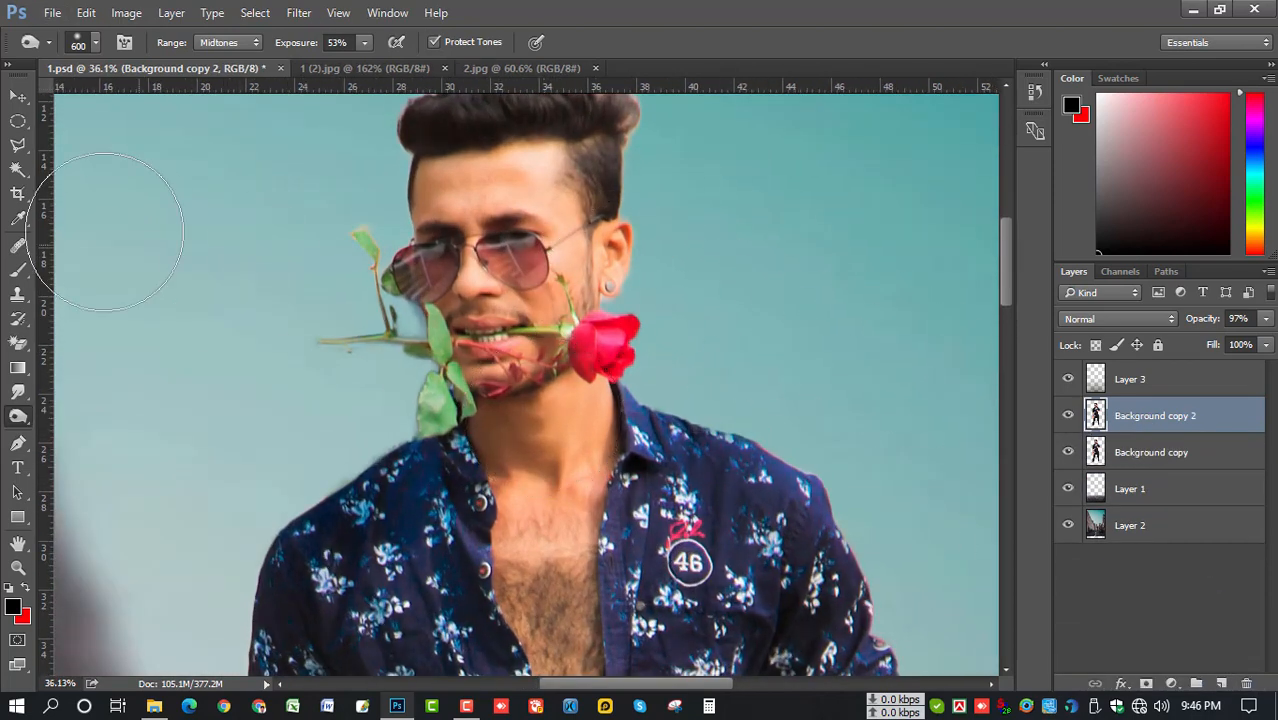
- Set up the Brush tool with 35% opacity, 30% flow and brush size 200
{"action": "left_click", "coordinate": [18, 269]}
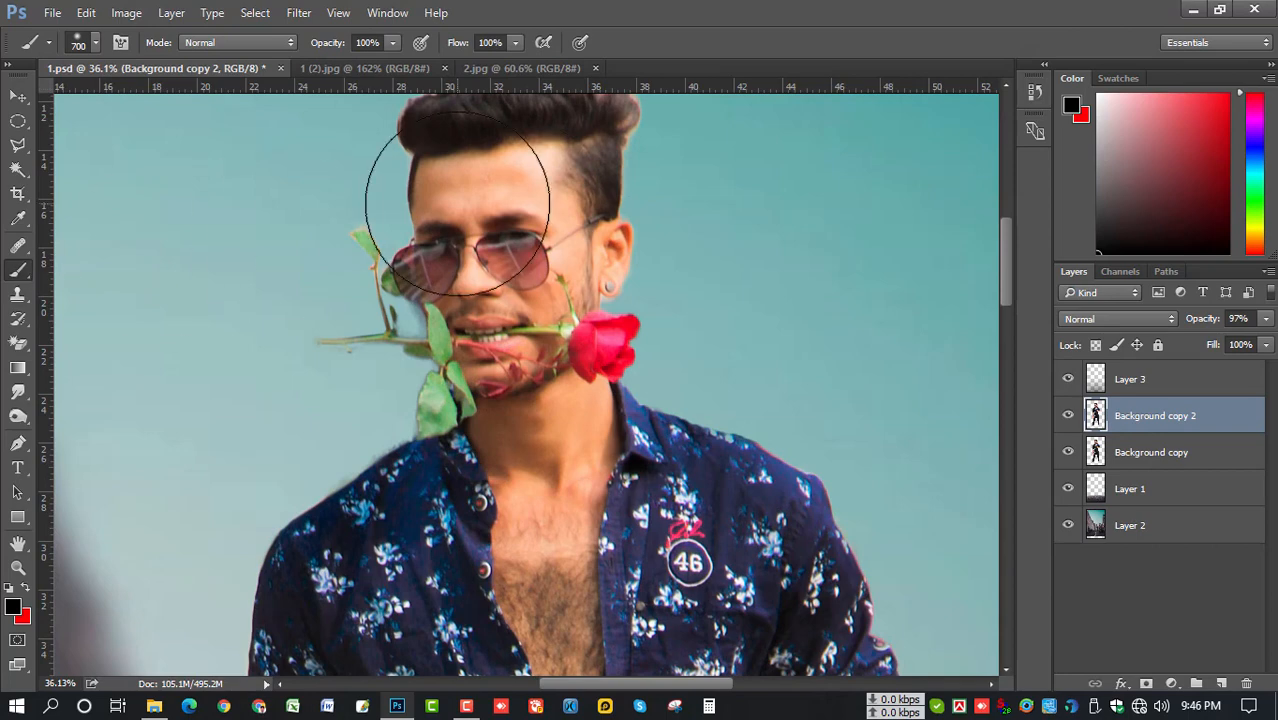
{"action": "scroll", "coordinate": [503, 240], "scroll_direction": "up", "scroll_amount": 1}
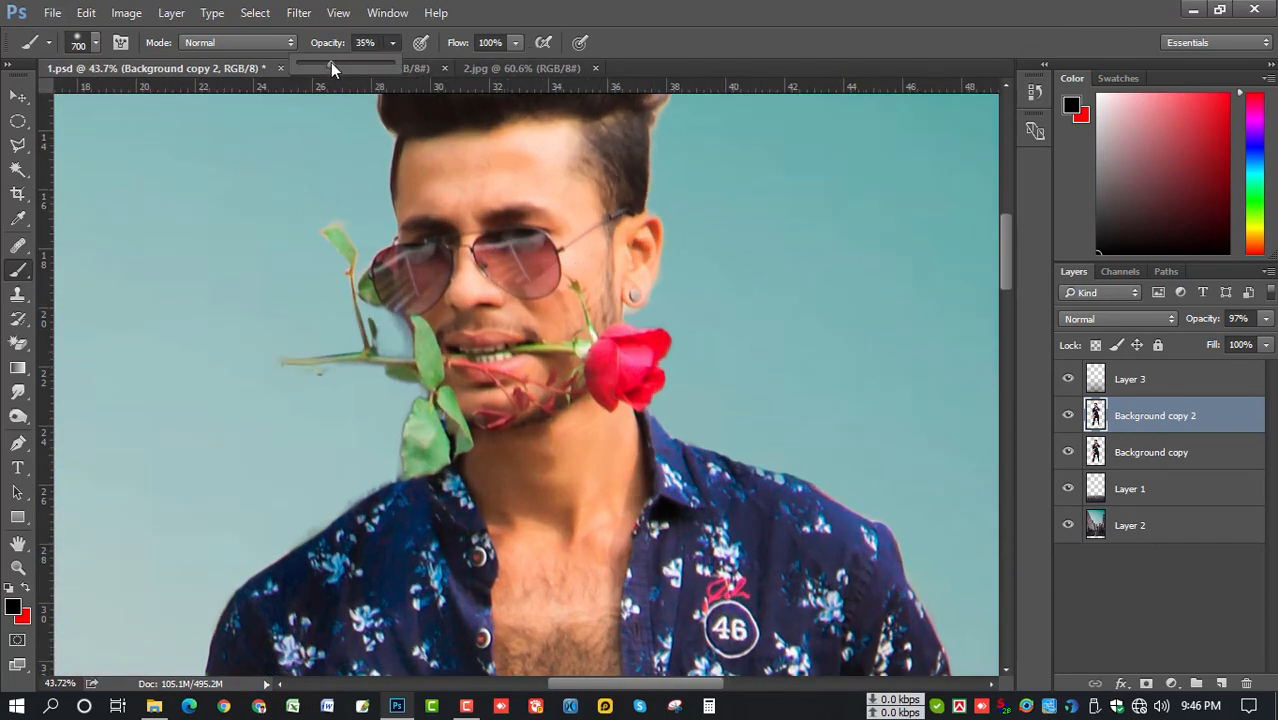
{"action": "left_click", "coordinate": [516, 42]}
{"action": "left_click_drag", "start_coordinate": [517, 62], "coordinate": [465, 60]}
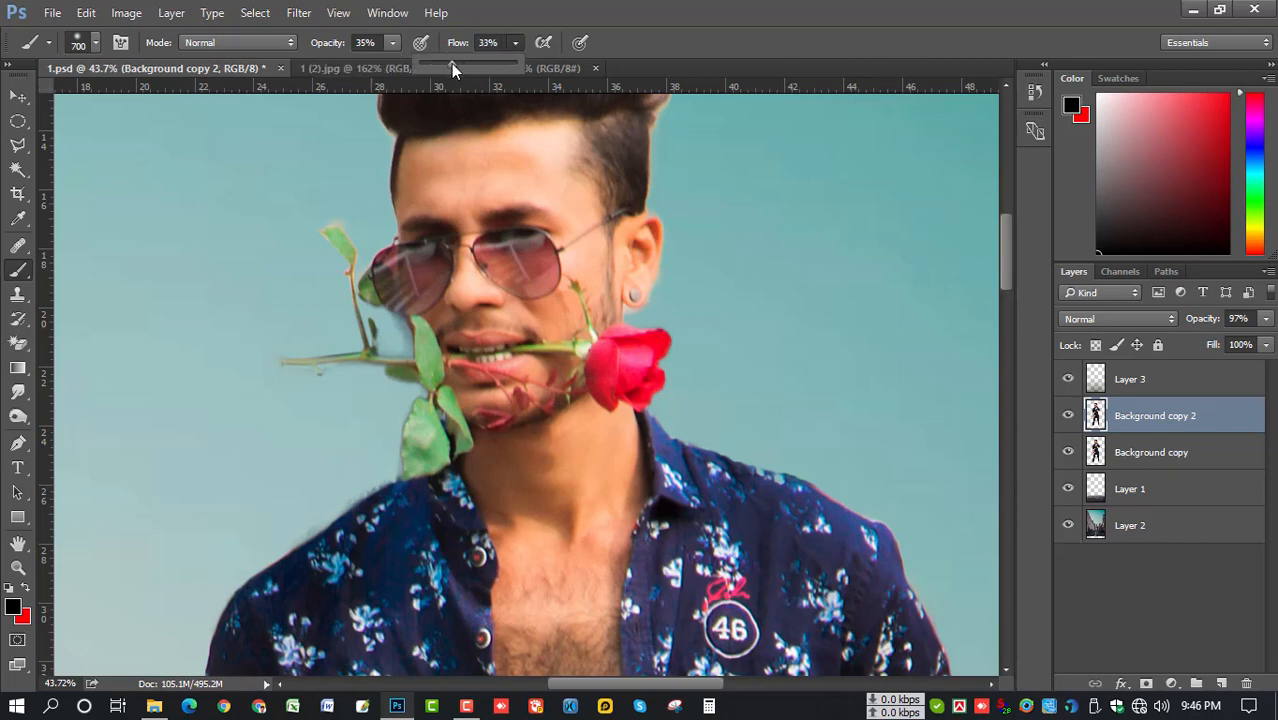
{"action": "left_click", "coordinate": [680, 297]}
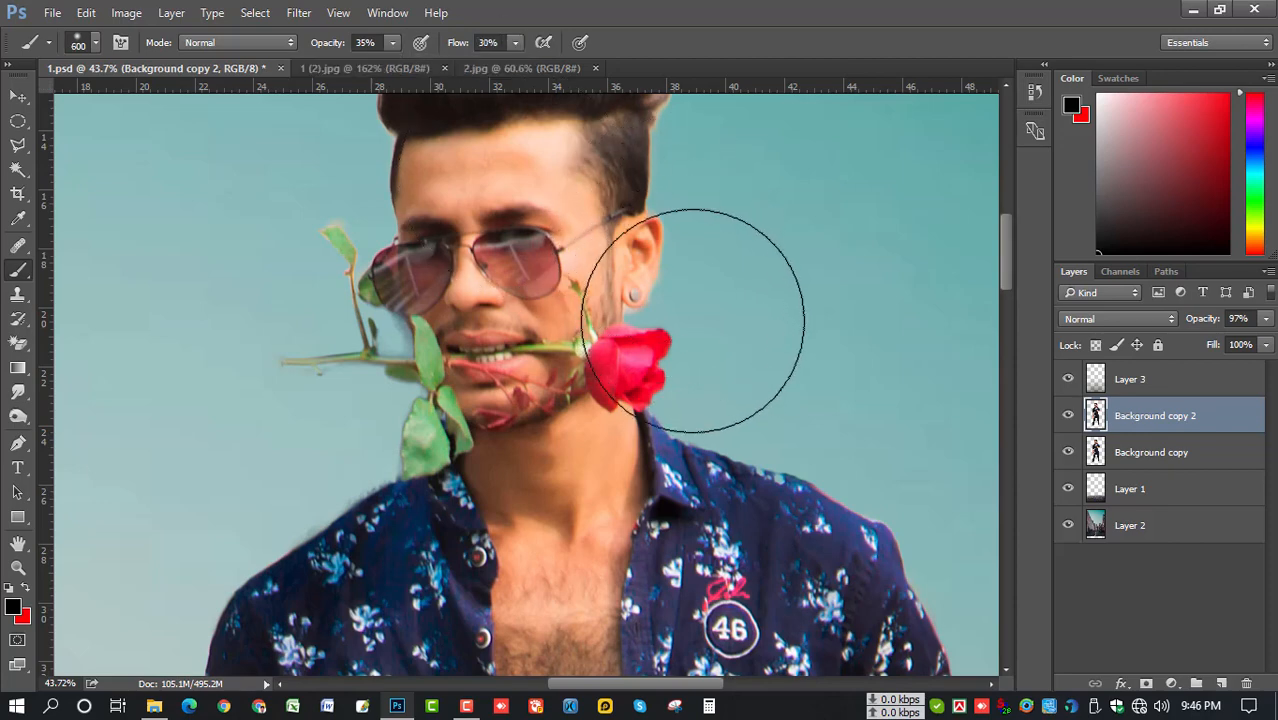
{"action": "key", "text": "bracketleft"}
{"action": "key", "text": "bracketleft"}
{"action": "key", "text": "bracketleft"}
{"action": "key", "text": "bracketleft"}
{"action": "key", "text": "bracketleft"}
{"action": "key", "text": "bracketleft"}
- Even out the forehead by painting over it with its own sampled skin tone at brush size 100
{"action": "left_click", "coordinate": [476, 216], "text": "alt"}
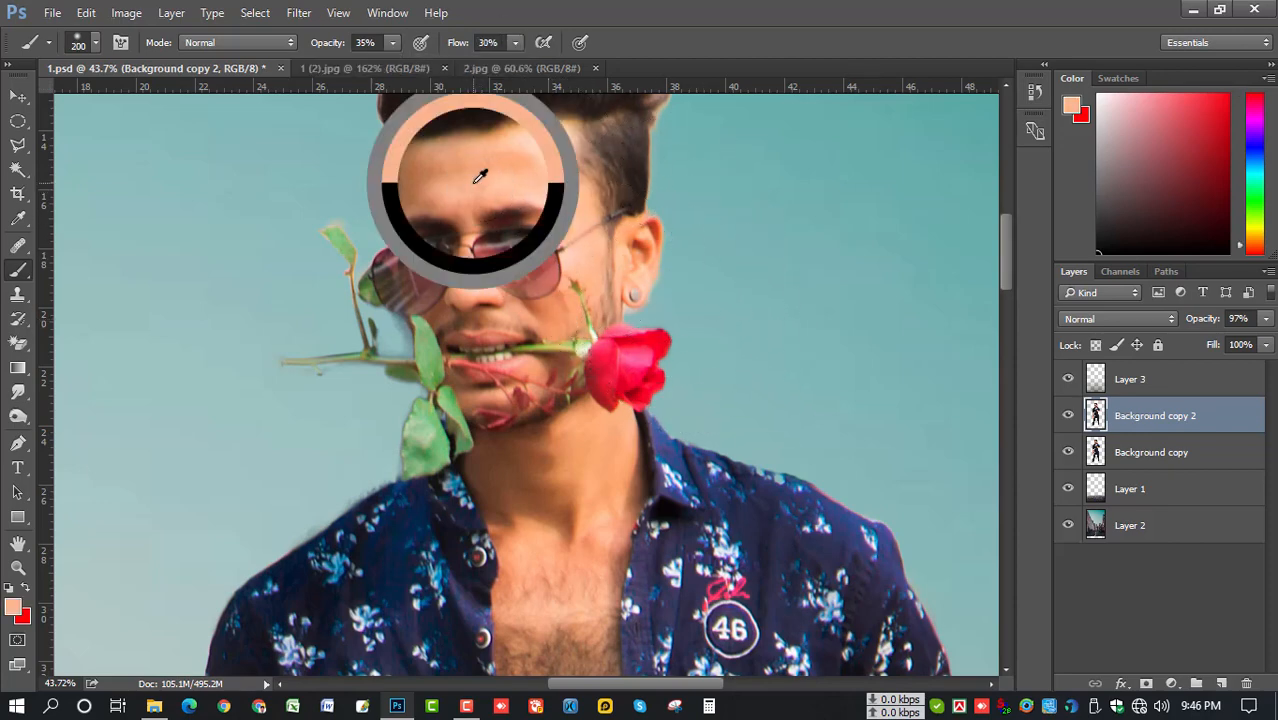
{"action": "scroll", "coordinate": [461, 203], "scroll_direction": "up", "scroll_amount": 1}
{"action": "key", "text": "bracketleft"}
{"action": "key", "text": "bracketleft"}
{"action": "key", "text": "bracketleft"}
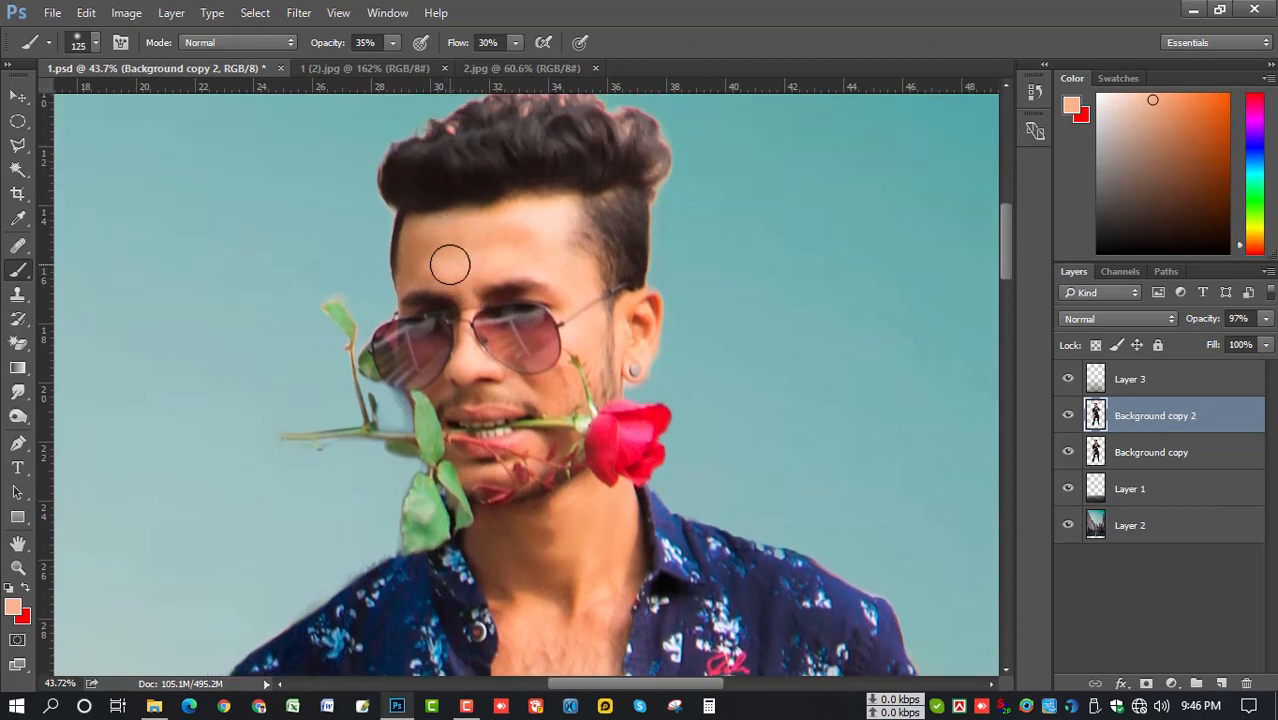
{"action": "mouse_move", "coordinate": [425, 240]}
{"action": "left_mouse_down"}
{"action": "mouse_move", "coordinate": [520, 229]}
{"action": "mouse_move", "coordinate": [424, 236]}
{"action": "mouse_move", "coordinate": [414, 273]}
{"action": "mouse_move", "coordinate": [437, 273]}
{"action": "mouse_move", "coordinate": [408, 262]}
{"action": "mouse_move", "coordinate": [415, 238]}
{"action": "mouse_move", "coordinate": [483, 222]}
{"action": "mouse_move", "coordinate": [433, 224]}
{"action": "mouse_move", "coordinate": [501, 225]}
{"action": "mouse_move", "coordinate": [420, 257]}
{"action": "mouse_move", "coordinate": [558, 218]}
{"action": "mouse_move", "coordinate": [535, 224]}
{"action": "mouse_move", "coordinate": [546, 234]}
{"action": "mouse_move", "coordinate": [455, 253]}
{"action": "mouse_move", "coordinate": [519, 258]}
{"action": "mouse_move", "coordinate": [445, 265]}
{"action": "mouse_move", "coordinate": [577, 263]}
{"action": "mouse_move", "coordinate": [570, 274]}
{"action": "mouse_move", "coordinate": [522, 242]}
{"action": "mouse_move", "coordinate": [586, 302]}
{"action": "left_mouse_up"}
{"action": "key", "text": "bracketleft"}
{"action": "key", "text": "ctrl+z"}
{"action": "mouse_move", "coordinate": [532, 238]}
{"action": "left_mouse_down"}
{"action": "mouse_move", "coordinate": [436, 240]}
{"action": "mouse_move", "coordinate": [493, 247]}
{"action": "mouse_move", "coordinate": [434, 250]}
{"action": "left_mouse_up"}
{"action": "key", "text": "space"}
{"action": "left_click_drag", "start_coordinate": [520, 300], "coordinate": [452, 208]}
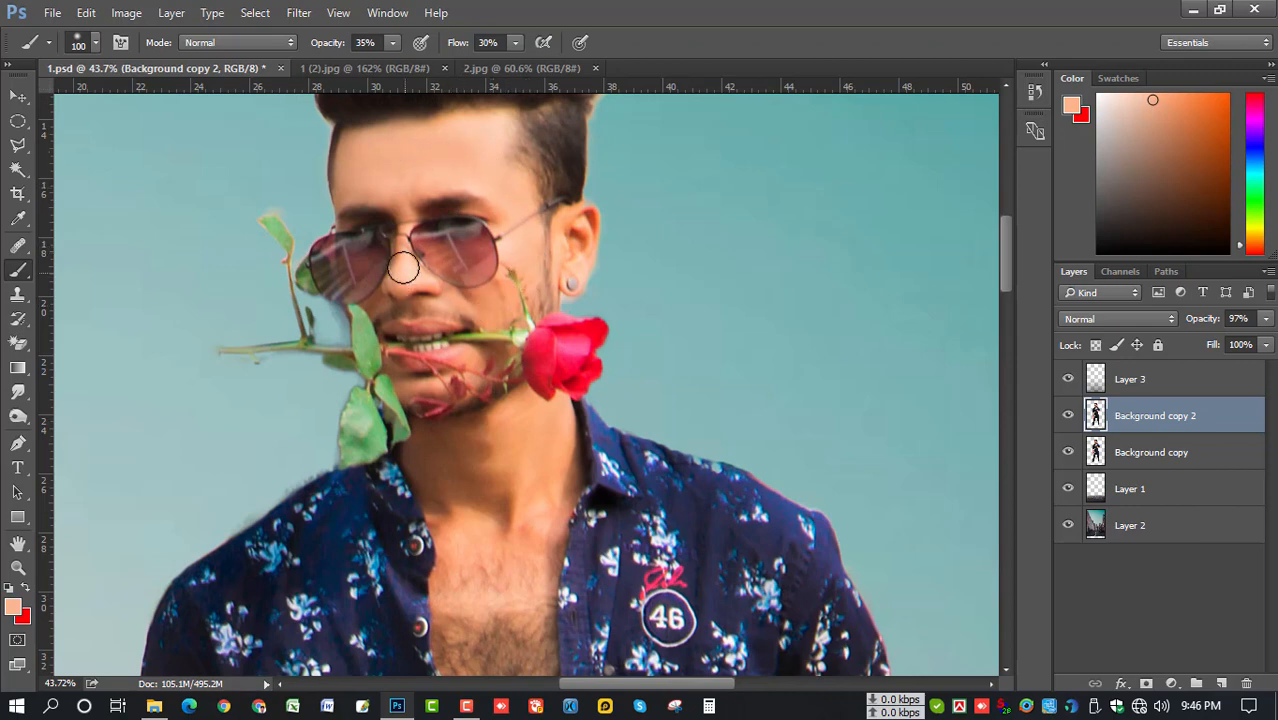
- Sample the neck's skin tone and paint over the neck at brush size 100 to smooth it
{"action": "left_click_drag", "start_coordinate": [501, 300], "coordinate": [507, 240]}
{"action": "left_click", "coordinate": [518, 378], "text": "alt"}
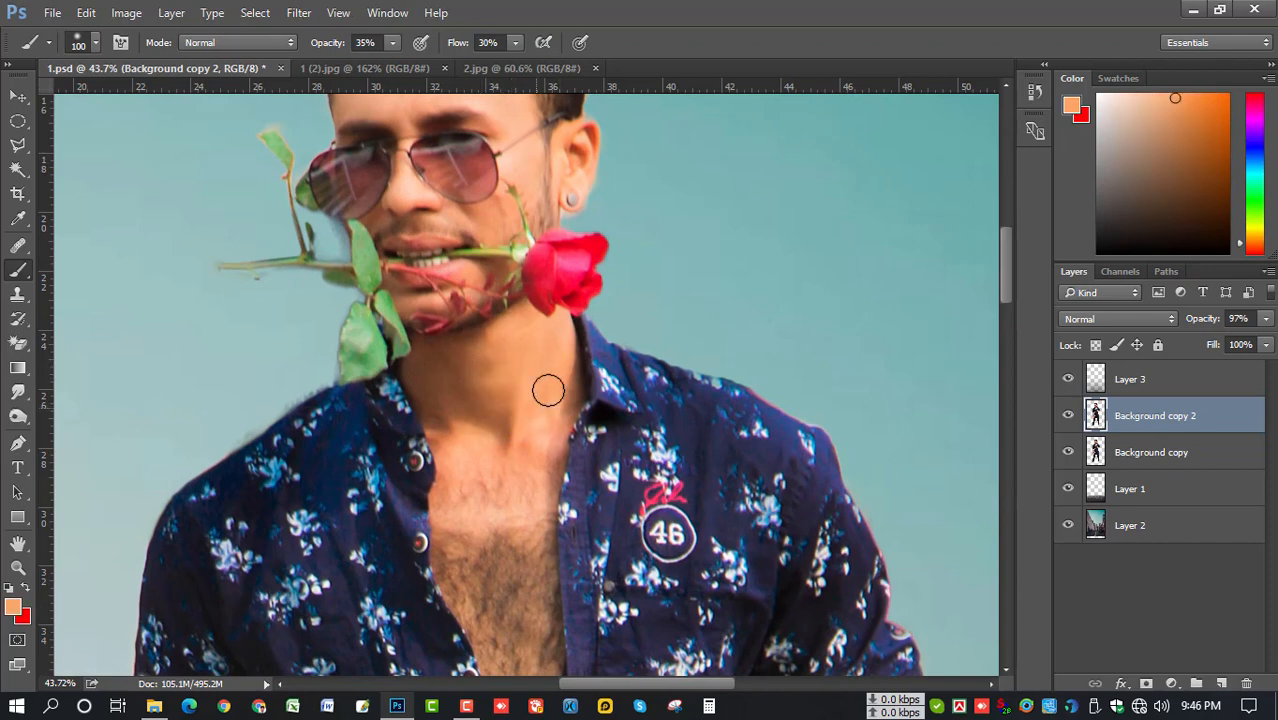
{"action": "left_click_drag", "start_coordinate": [568, 346], "coordinate": [568, 416]}
{"action": "left_click_drag", "start_coordinate": [535, 280], "coordinate": [597, 440]}
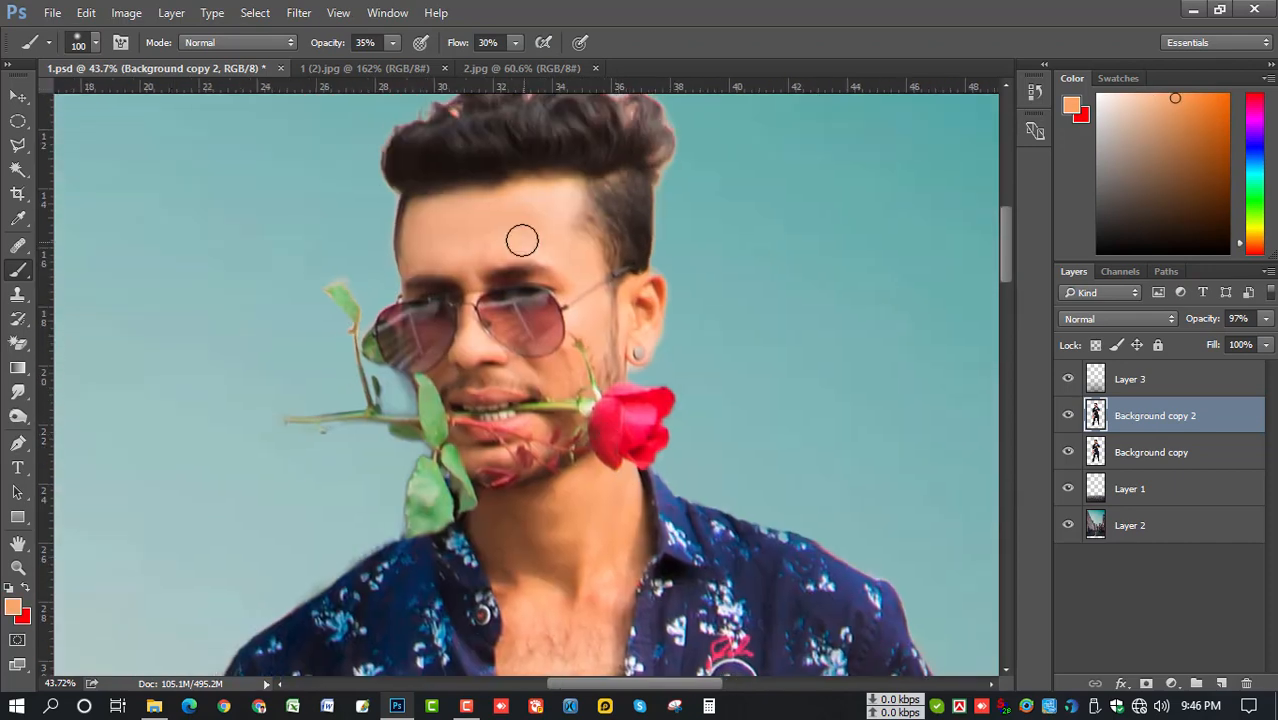
- Smooth the skin of both forearms by painting with a sampled light skin tone at brush size 250
{"action": "scroll", "coordinate": [549, 251], "scroll_direction": "down", "scroll_amount": 3}
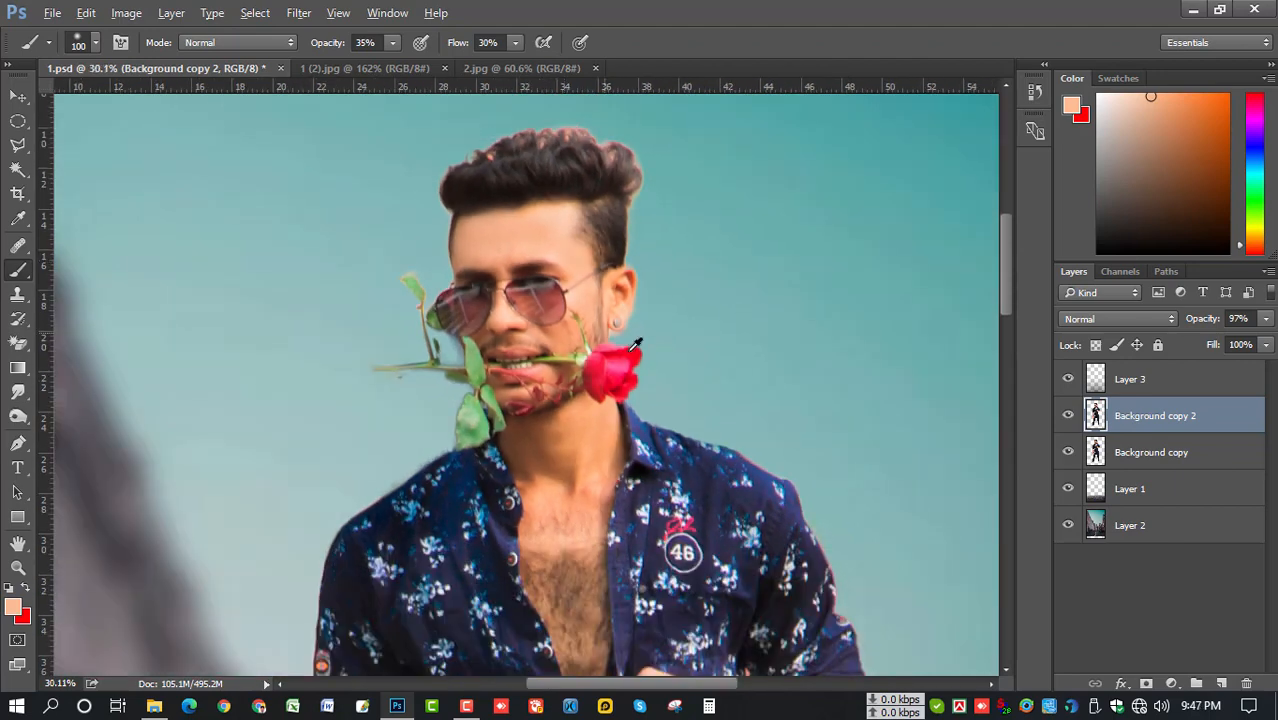
{"action": "scroll", "coordinate": [628, 343], "scroll_direction": "down", "scroll_amount": 4}
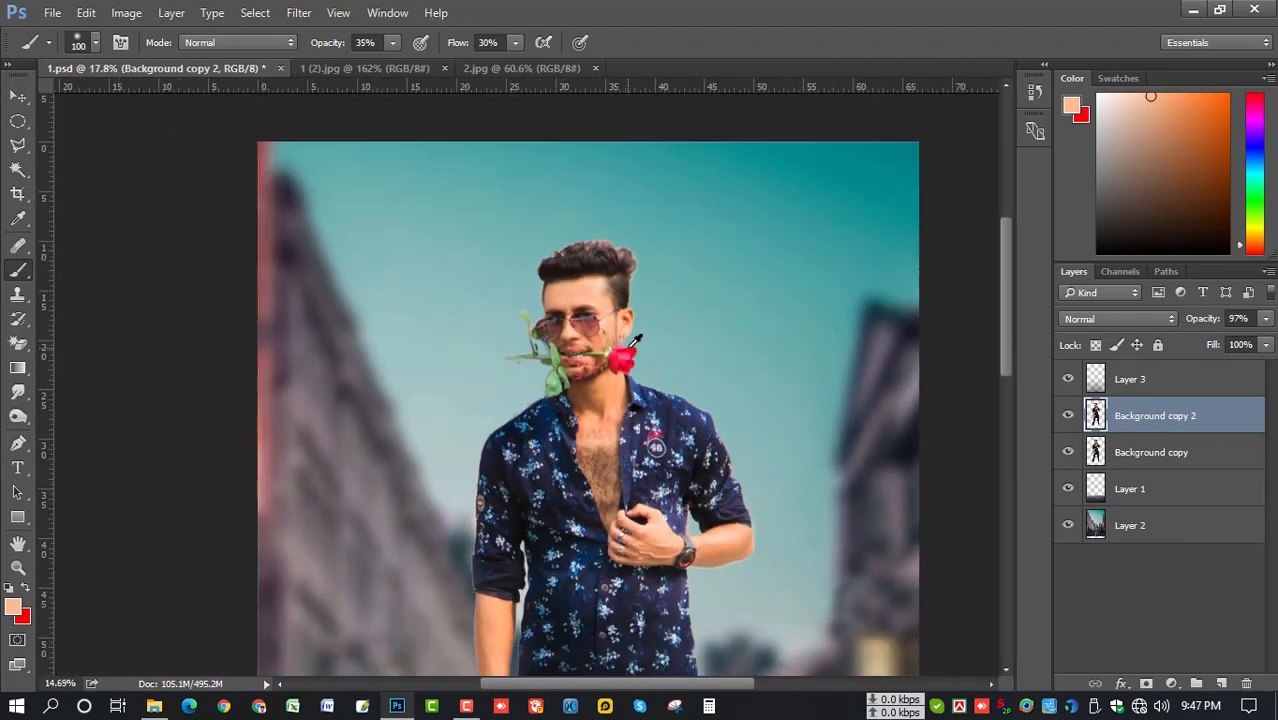
{"action": "left_click_drag", "start_coordinate": [634, 340], "coordinate": [604, 253]}
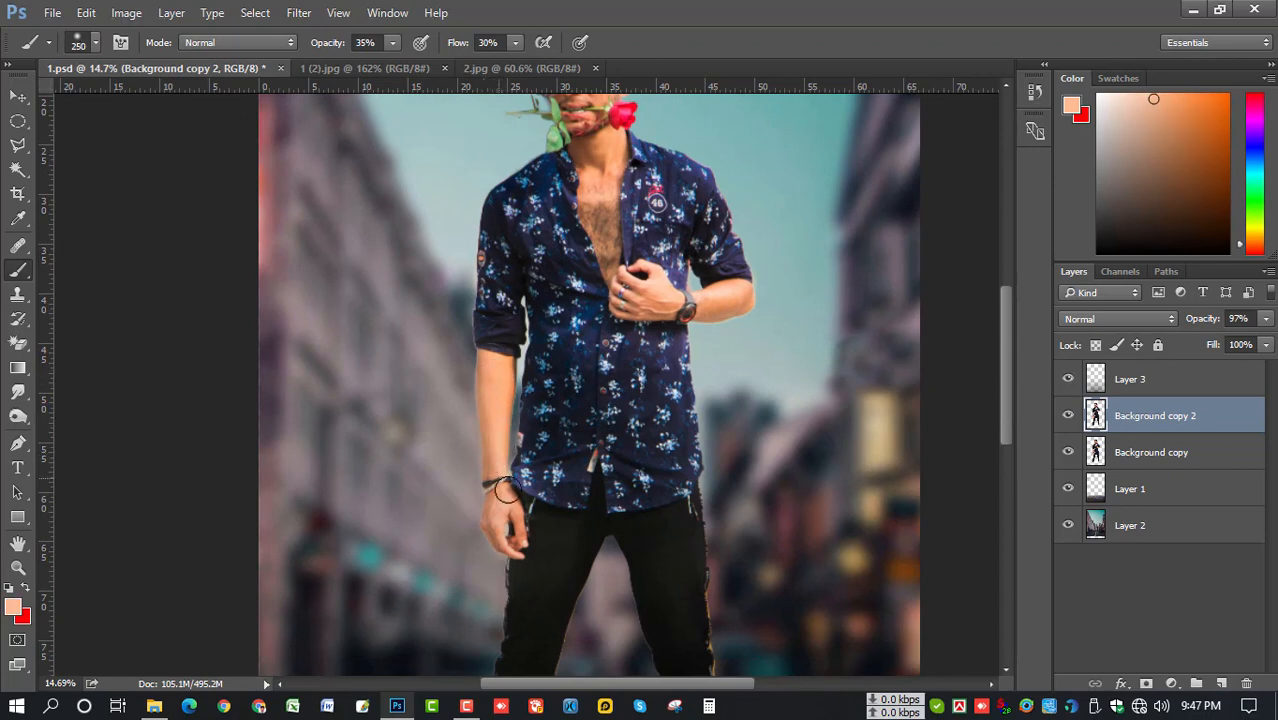
{"action": "left_click_drag", "start_coordinate": [660, 420], "coordinate": [587, 491]}
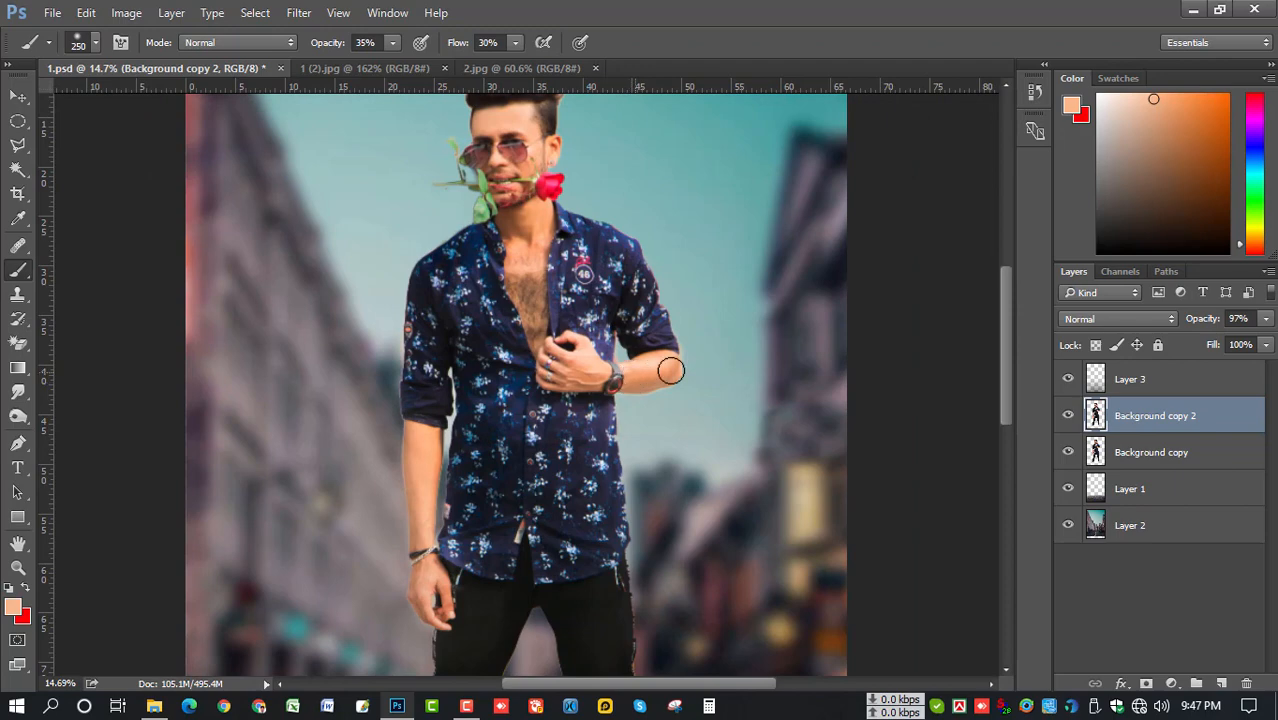
{"action": "left_click_drag", "start_coordinate": [661, 383], "coordinate": [680, 475]}
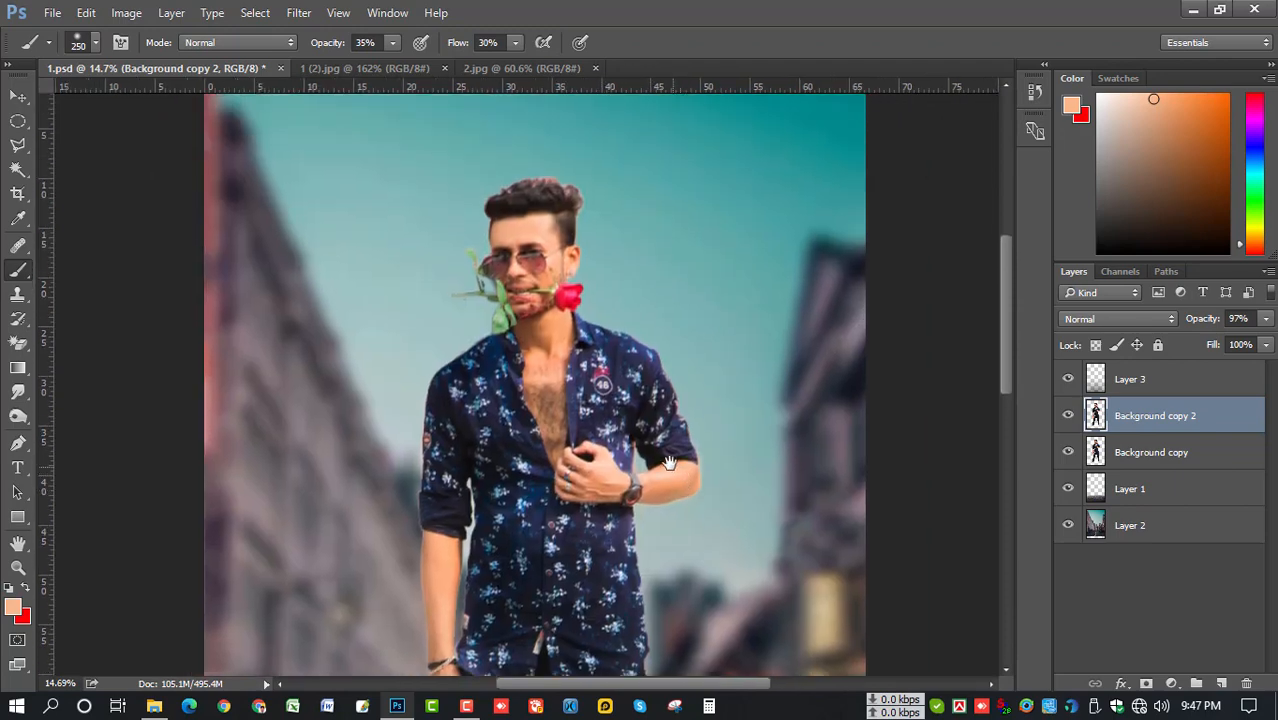
{"action": "left_click_drag", "start_coordinate": [620, 432], "coordinate": [704, 424]}
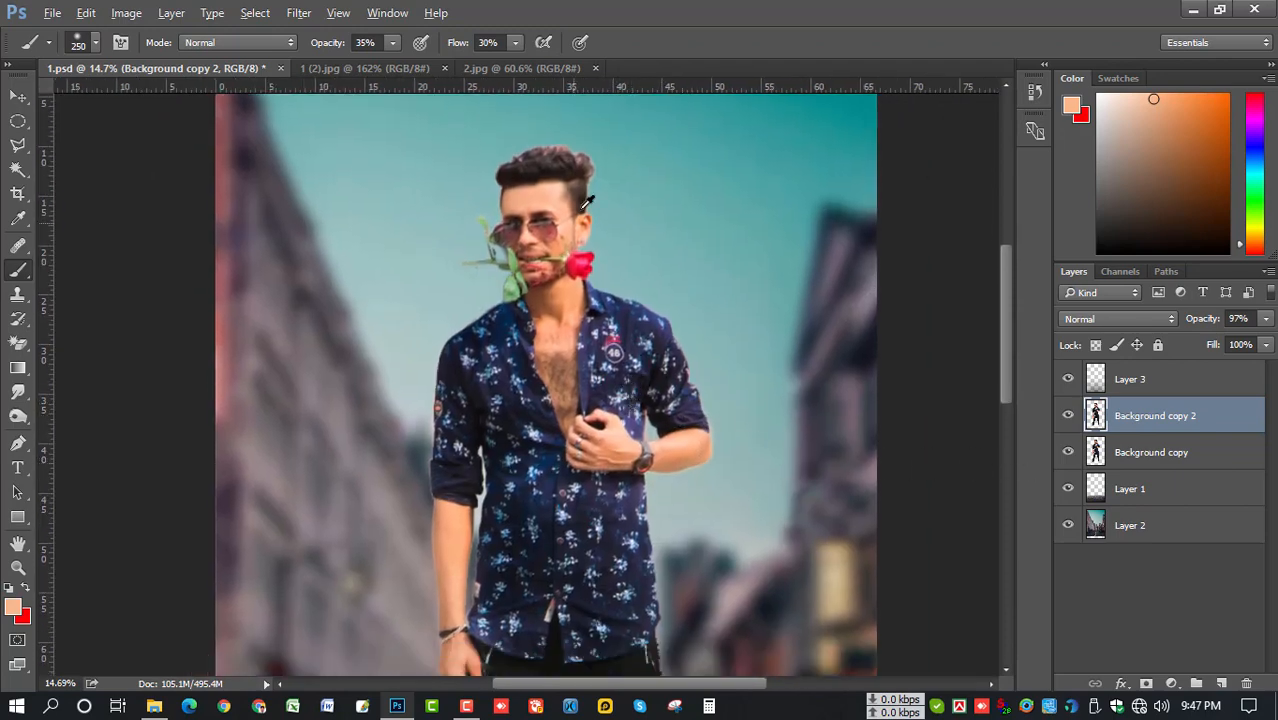
- Blend the forehead and eyebrow area with the Smudge tool at 26% strength, using brush sizes 100 and 80
{"action": "scroll", "coordinate": [583, 208], "scroll_direction": "up", "scroll_amount": 9}
{"action": "mouse_move", "coordinate": [569, 267]}
{"action": "left_mouse_down"}
{"action": "mouse_move", "coordinate": [697, 295]}
{"action": "mouse_move", "coordinate": [651, 287]}
{"action": "left_mouse_up"}
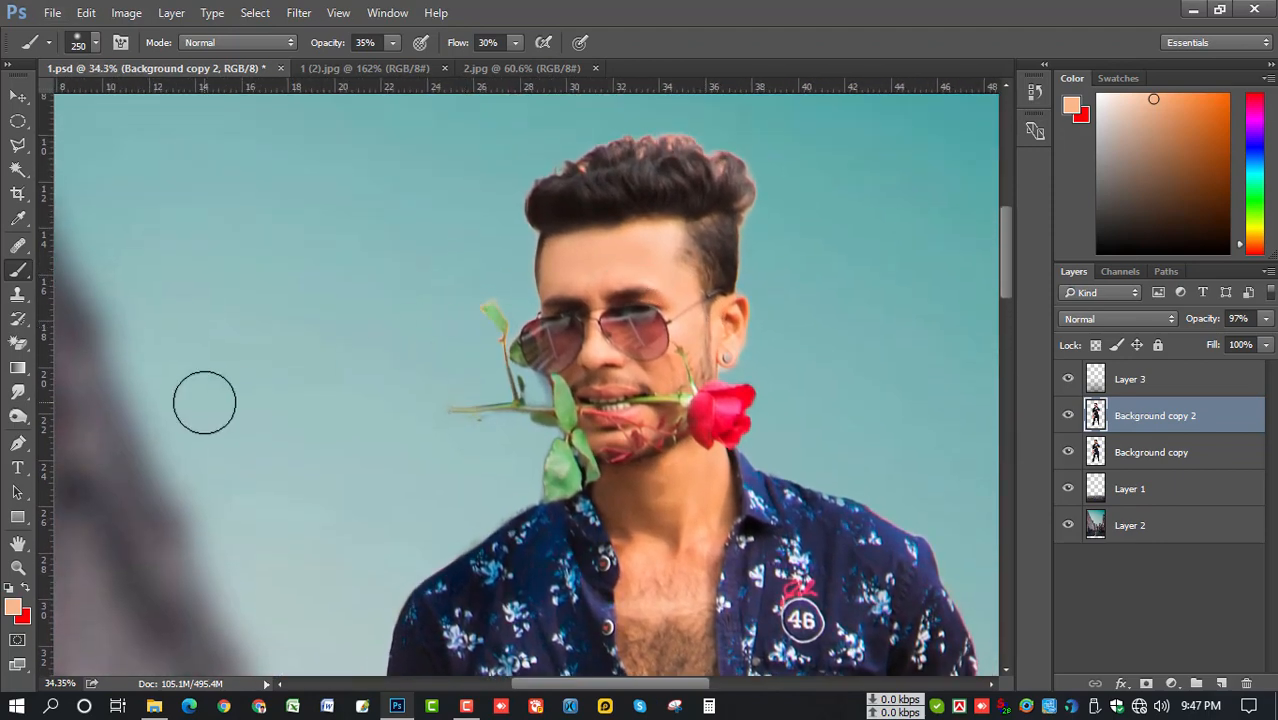
{"action": "left_click", "coordinate": [28, 396]}
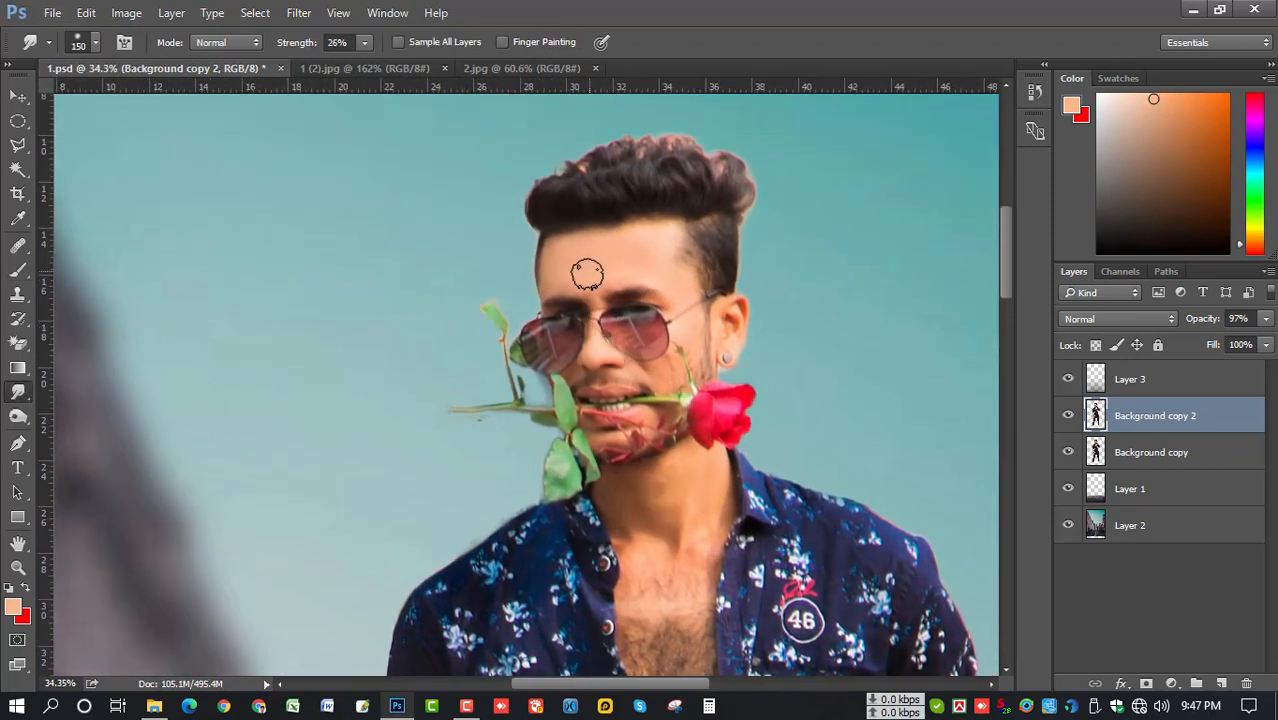
{"action": "scroll", "coordinate": [582, 274], "scroll_direction": "up", "scroll_amount": 1}
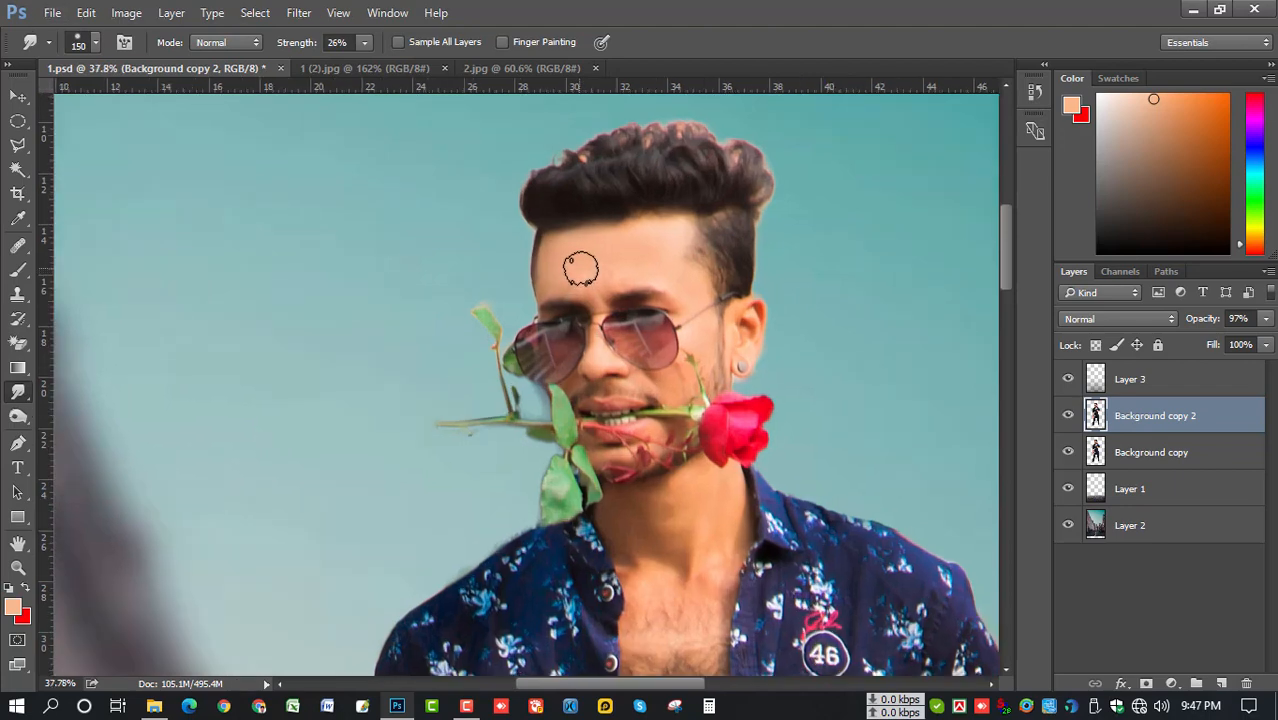
{"action": "key", "text": "bracketleft"}
{"action": "key", "text": "bracketleft"}
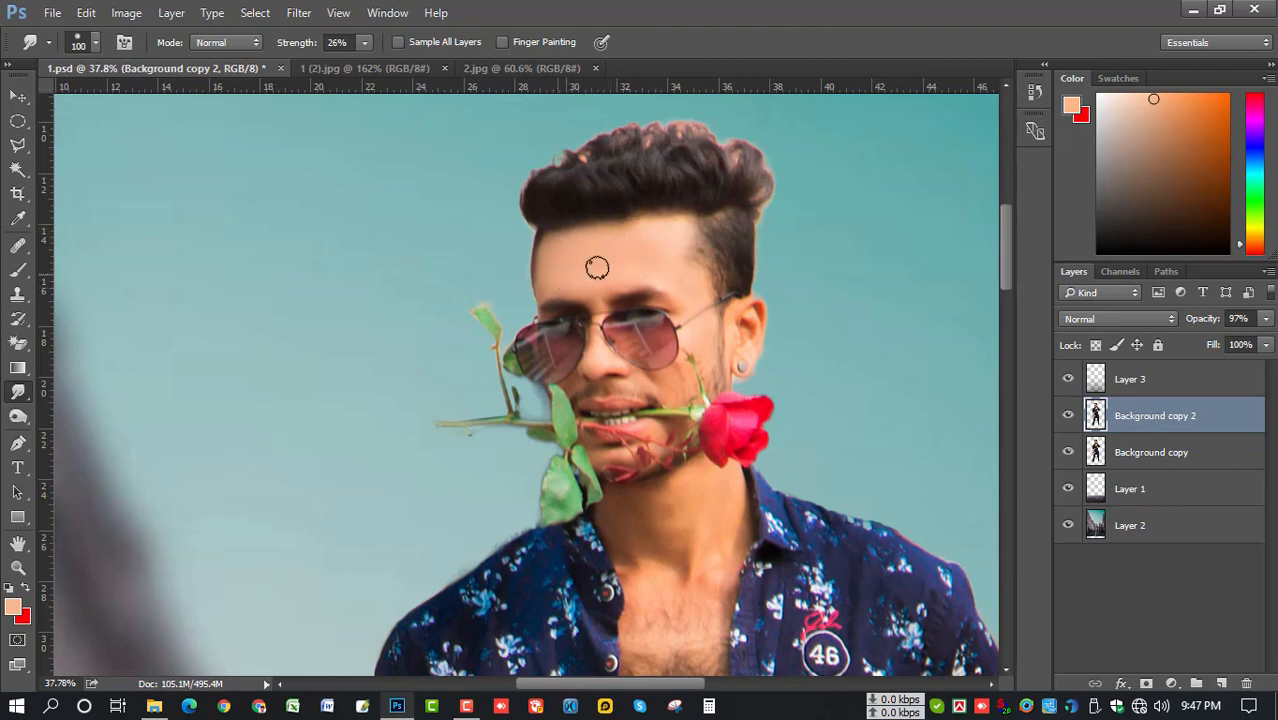
{"action": "key", "text": "bracketright"}
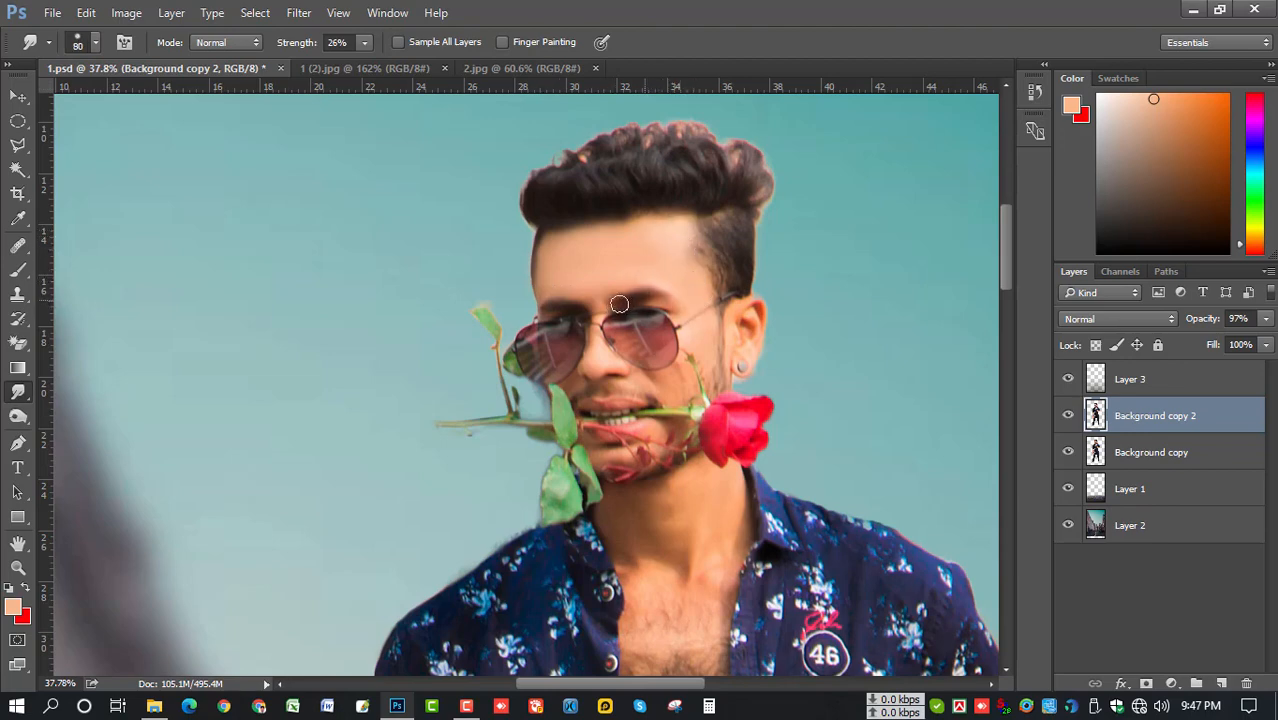
{"action": "left_click_drag", "start_coordinate": [690, 341], "coordinate": [608, 325]}
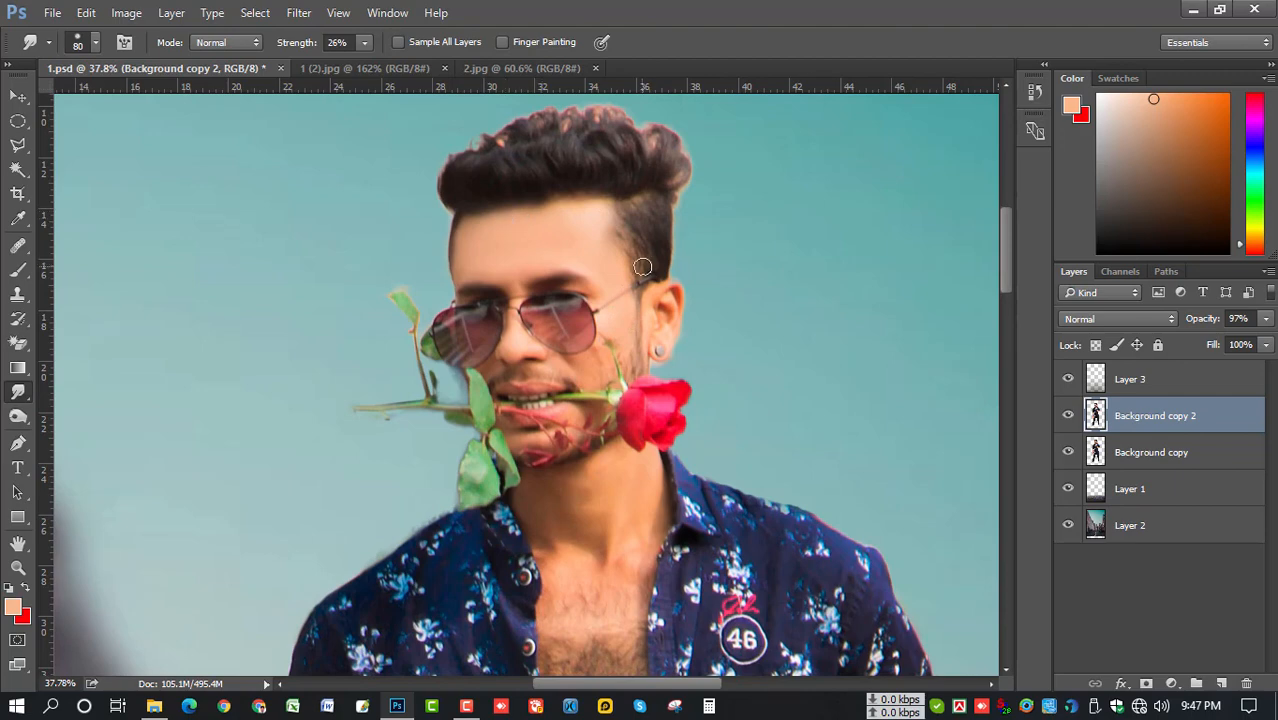
- Smooth the skin of the neck and the hanging forearm with the Smudge tool at 26% strength and brush size 175
{"action": "left_click_drag", "start_coordinate": [605, 217], "coordinate": [582, 97]}
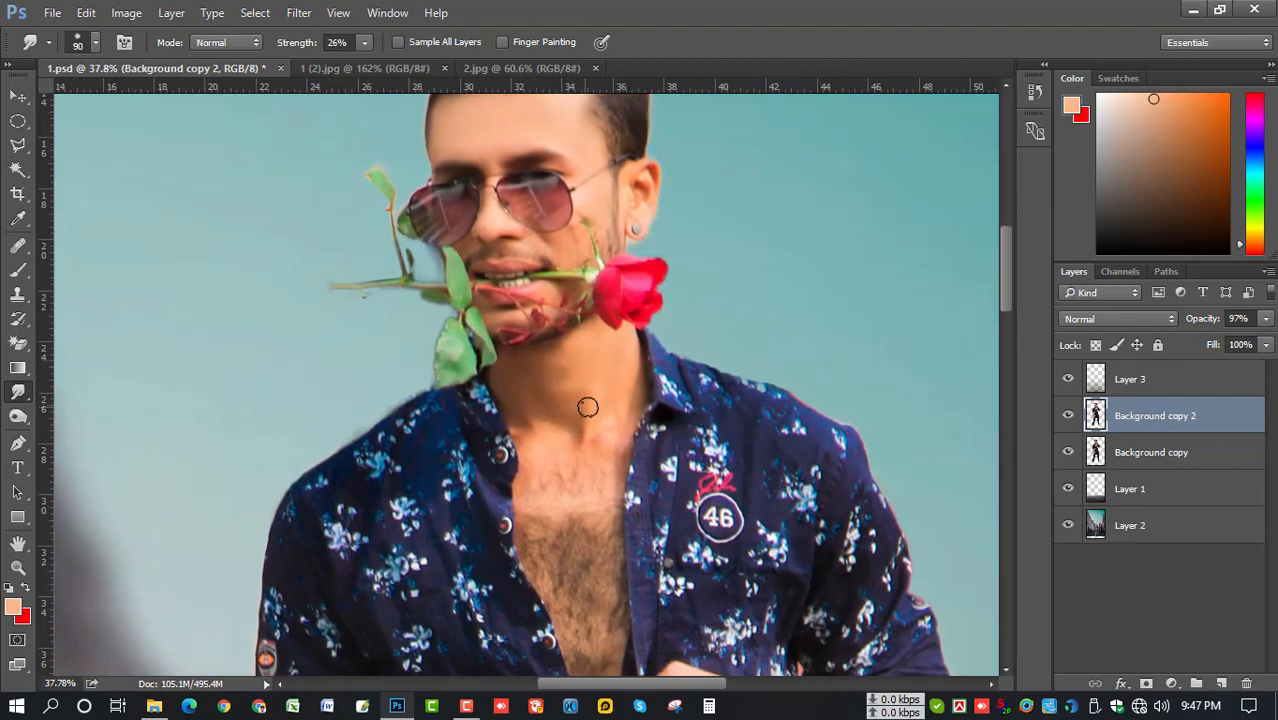
{"action": "key", "text": "bracketright"}
{"action": "key", "text": "bracketright"}
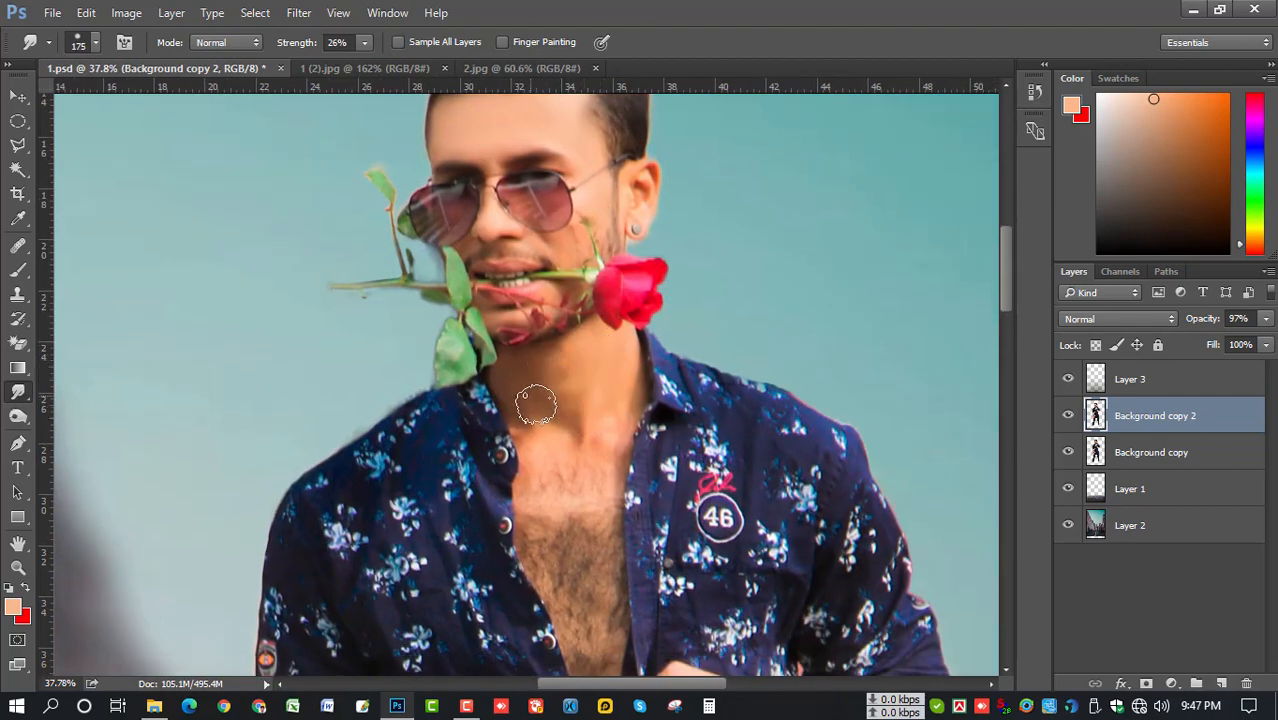
{"action": "left_click_drag", "start_coordinate": [633, 491], "coordinate": [658, 326]}
{"action": "scroll", "coordinate": [665, 348], "scroll_direction": "down", "scroll_amount": 2}
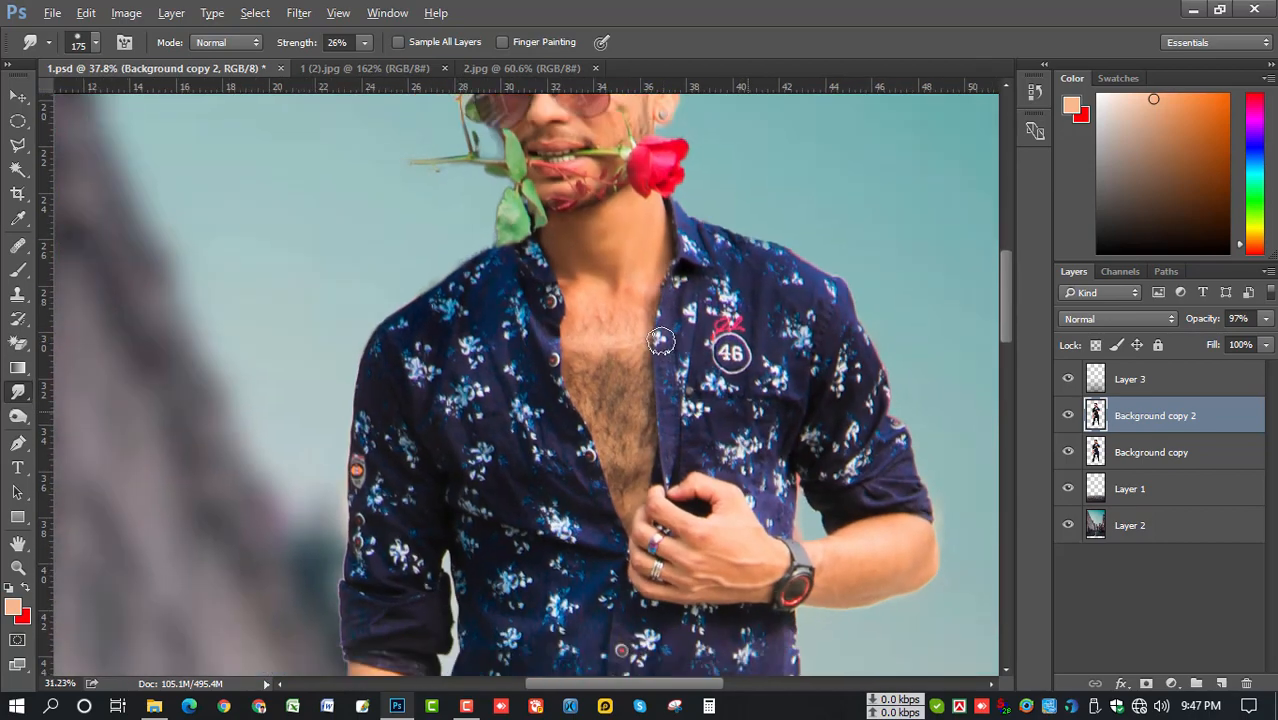
{"action": "left_click_drag", "start_coordinate": [617, 428], "coordinate": [599, 220]}
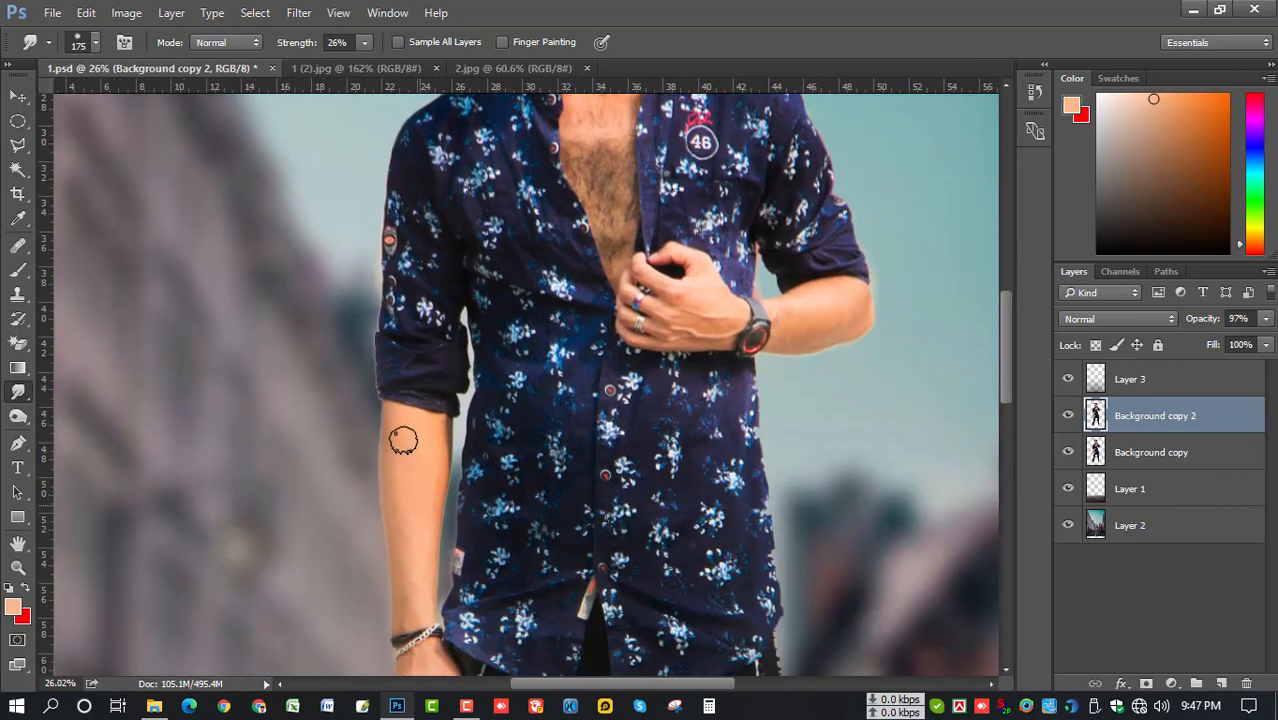
{"action": "left_click_drag", "start_coordinate": [419, 551], "coordinate": [410, 405]}
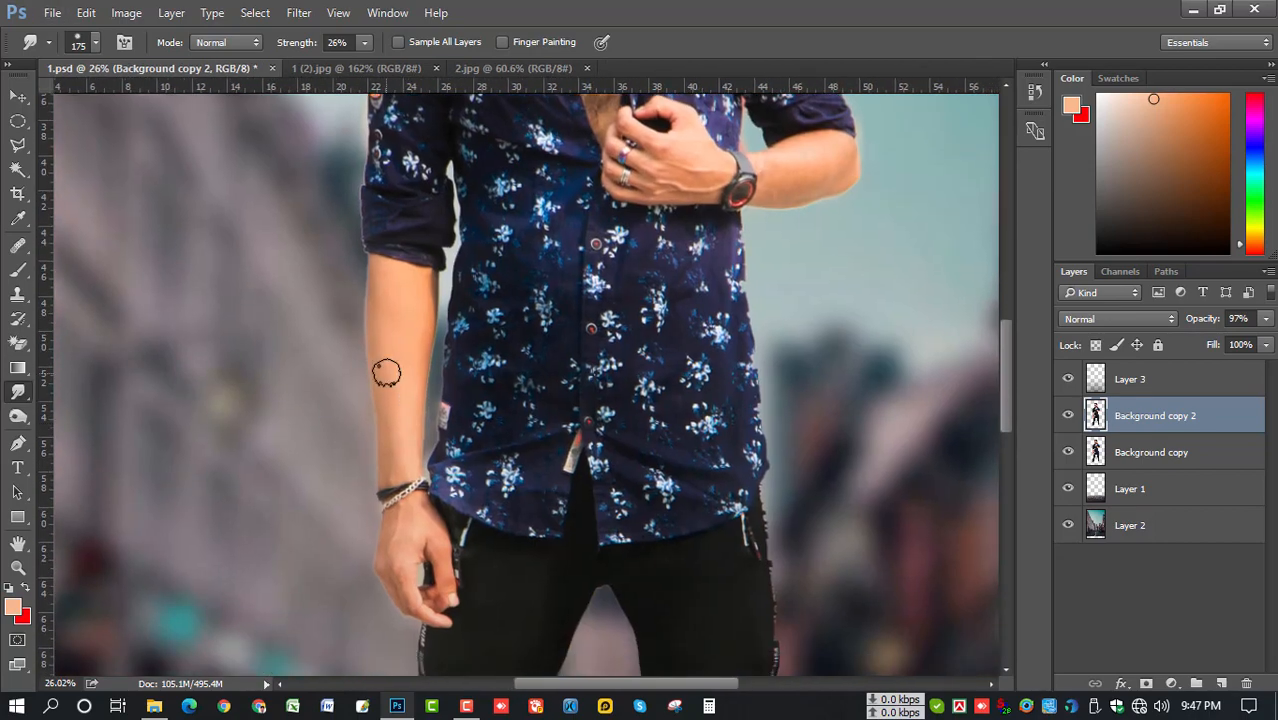
{"action": "left_click_drag", "start_coordinate": [658, 223], "coordinate": [496, 418]}
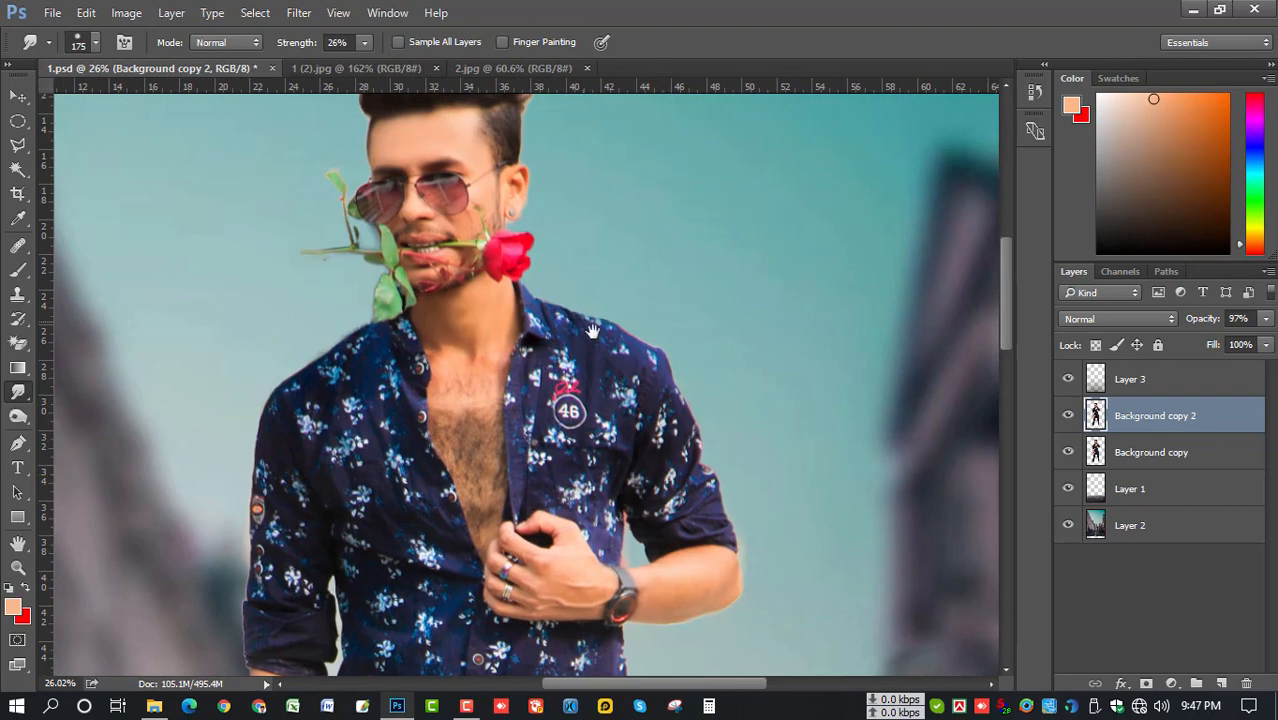
- Set the Smudge tool to the scattered-dots 95 brush preset at size 35 and 75% strength for the hair
{"action": "left_click_drag", "start_coordinate": [592, 331], "coordinate": [677, 387]}
{"action": "left_click_drag", "start_coordinate": [679, 315], "coordinate": [737, 359]}
{"action": "scroll", "coordinate": [530, 262], "scroll_direction": "up", "scroll_amount": 2}
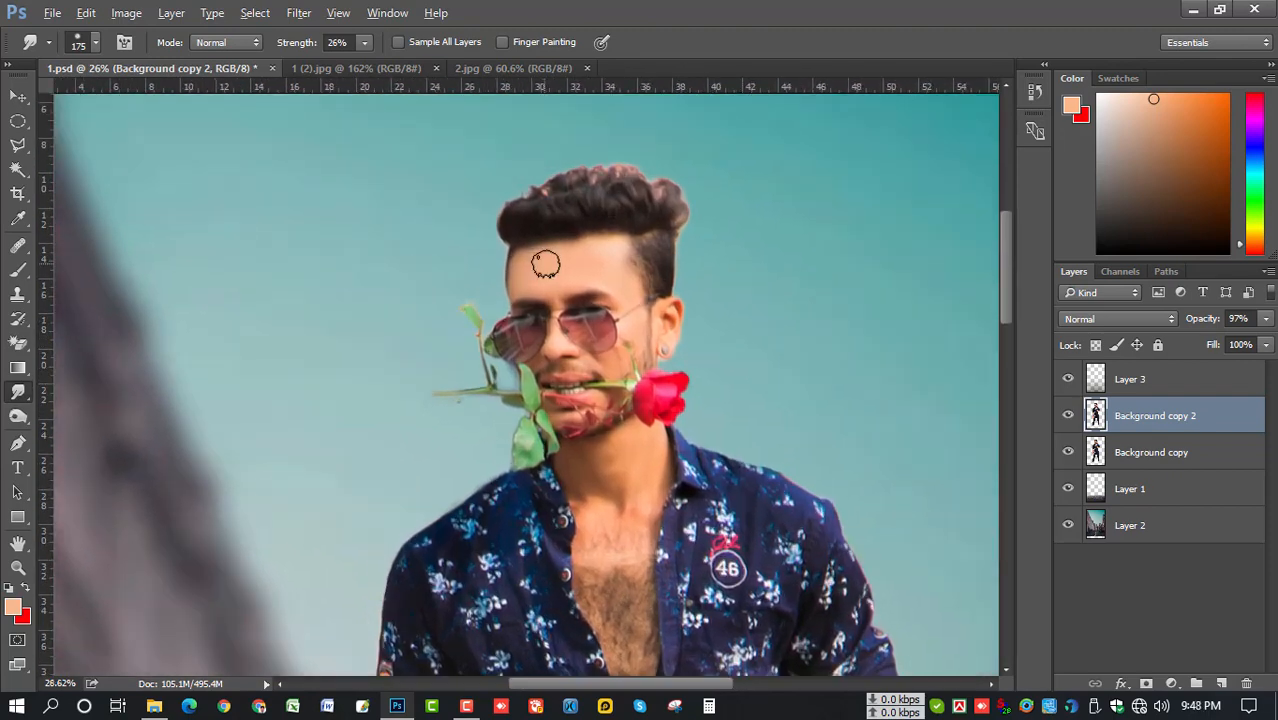
{"action": "right_click", "coordinate": [598, 256]}
{"action": "scroll", "coordinate": [711, 474], "scroll_direction": "down", "scroll_amount": 1}
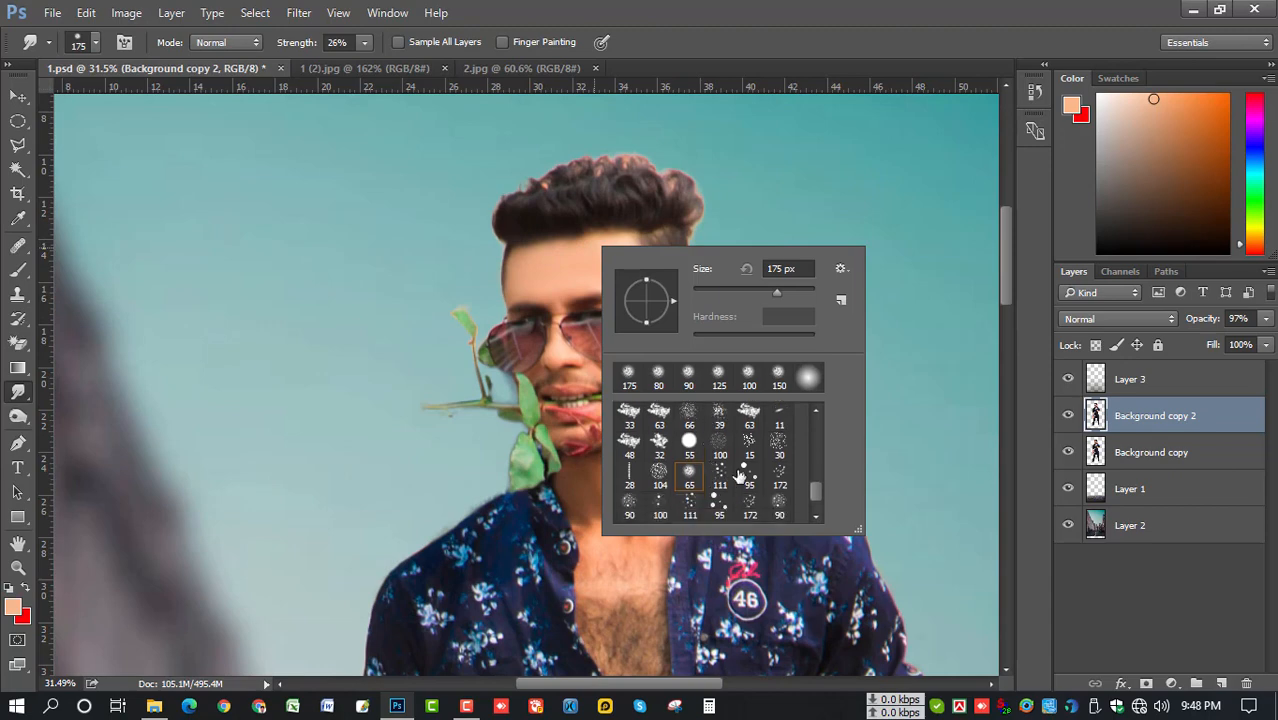
{"action": "left_click", "coordinate": [749, 472]}
{"action": "left_click_drag", "start_coordinate": [717, 291], "coordinate": [707, 290]}
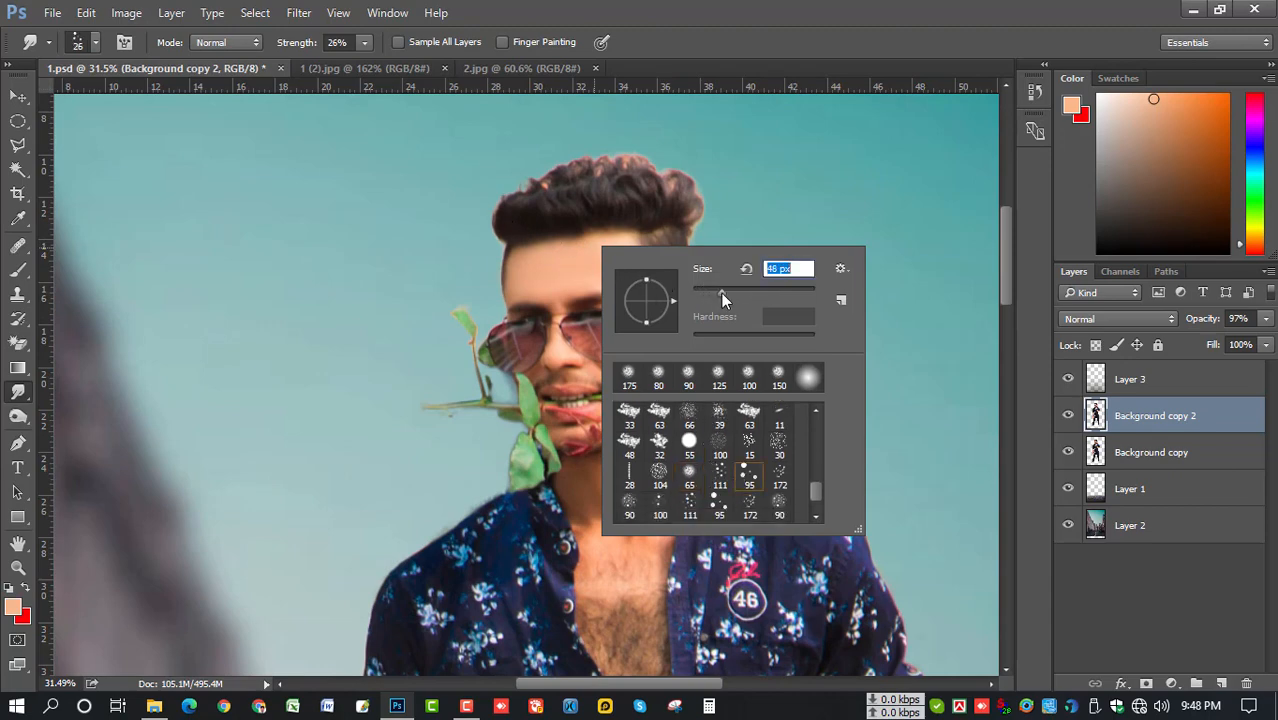
{"action": "left_click", "coordinate": [507, 222]}
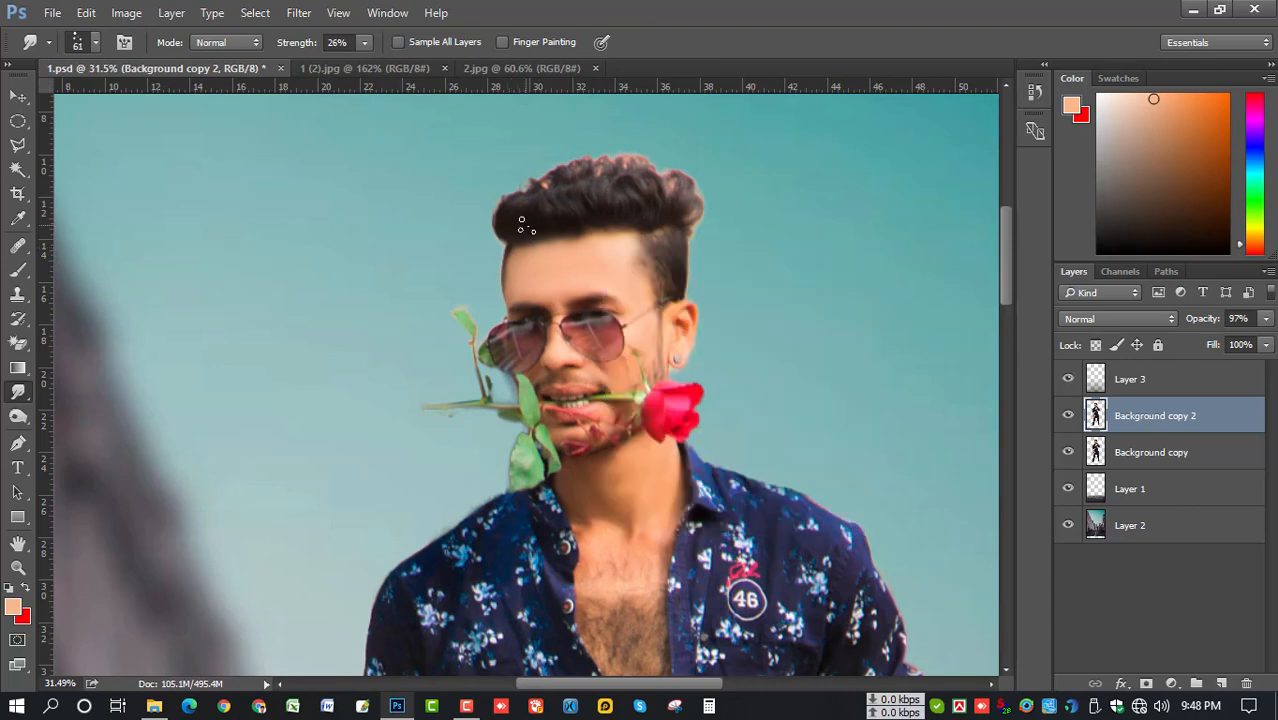
{"action": "left_click", "coordinate": [365, 42]}
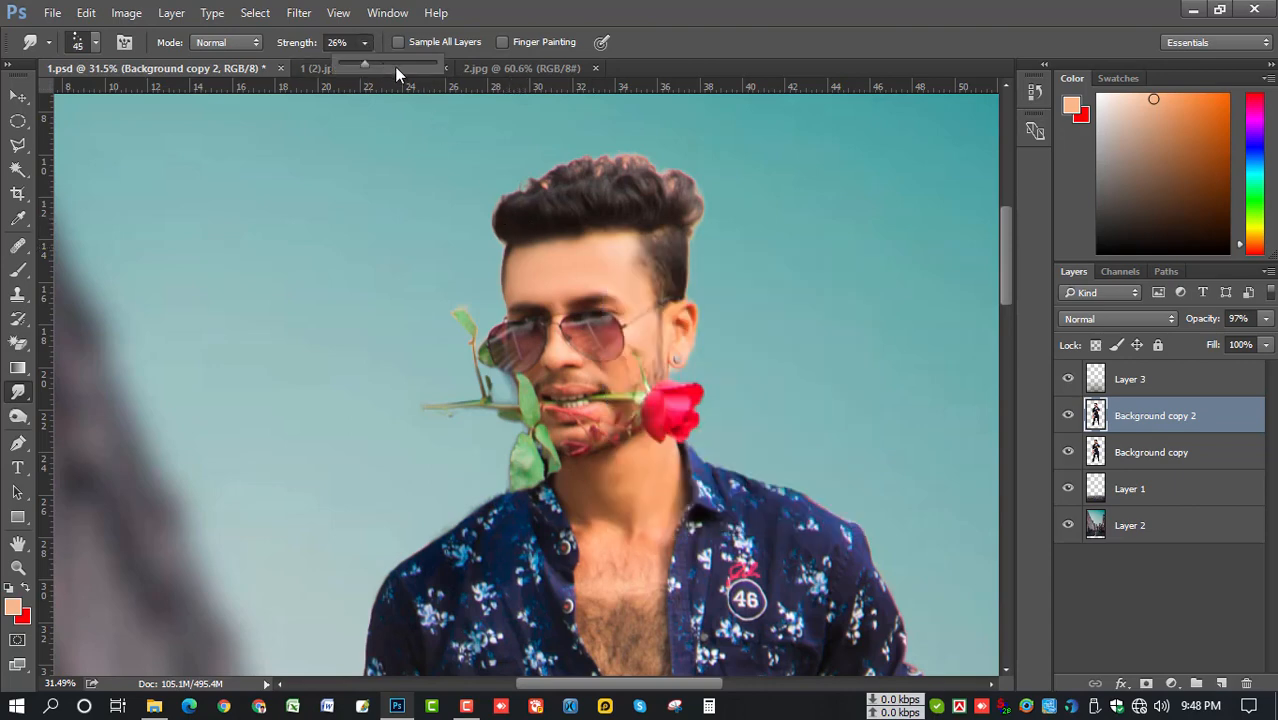
{"action": "left_click", "coordinate": [519, 224]}
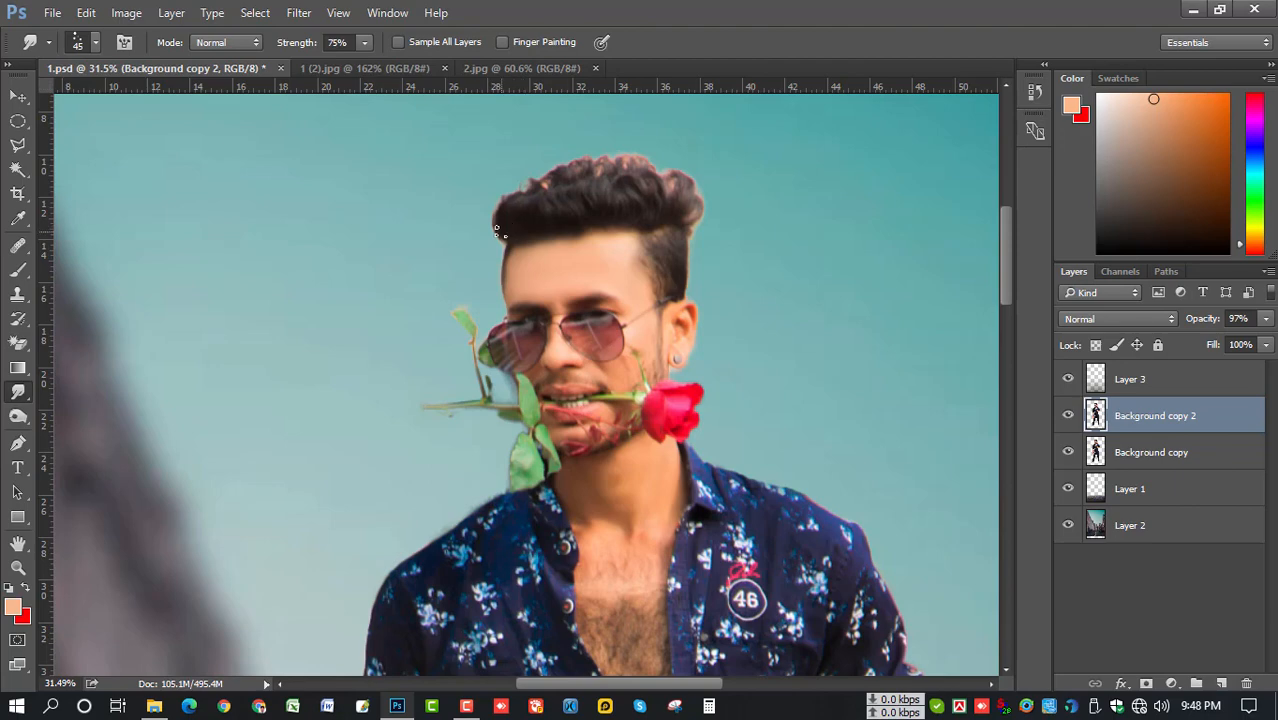
{"action": "key", "text": "bracketleft"}
- Smudge fine hair strands outward and upward along the front and top edges of the man's hair
{"action": "scroll", "coordinate": [496, 228], "scroll_direction": "down", "scroll_amount": 2}
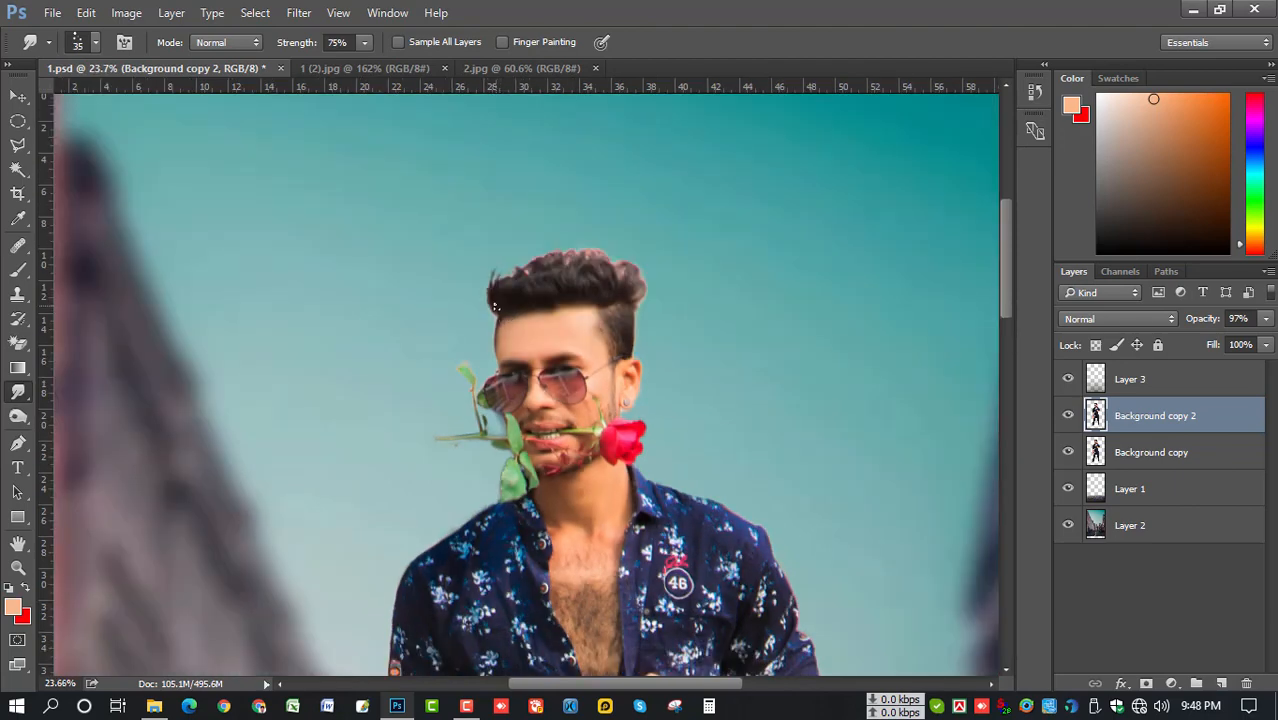
{"action": "mouse_move", "coordinate": [496, 307]}
{"action": "left_mouse_down"}
{"action": "mouse_move", "coordinate": [489, 274]}
{"action": "mouse_move", "coordinate": [516, 265]}
{"action": "mouse_move", "coordinate": [492, 264]}
{"action": "left_mouse_up"}
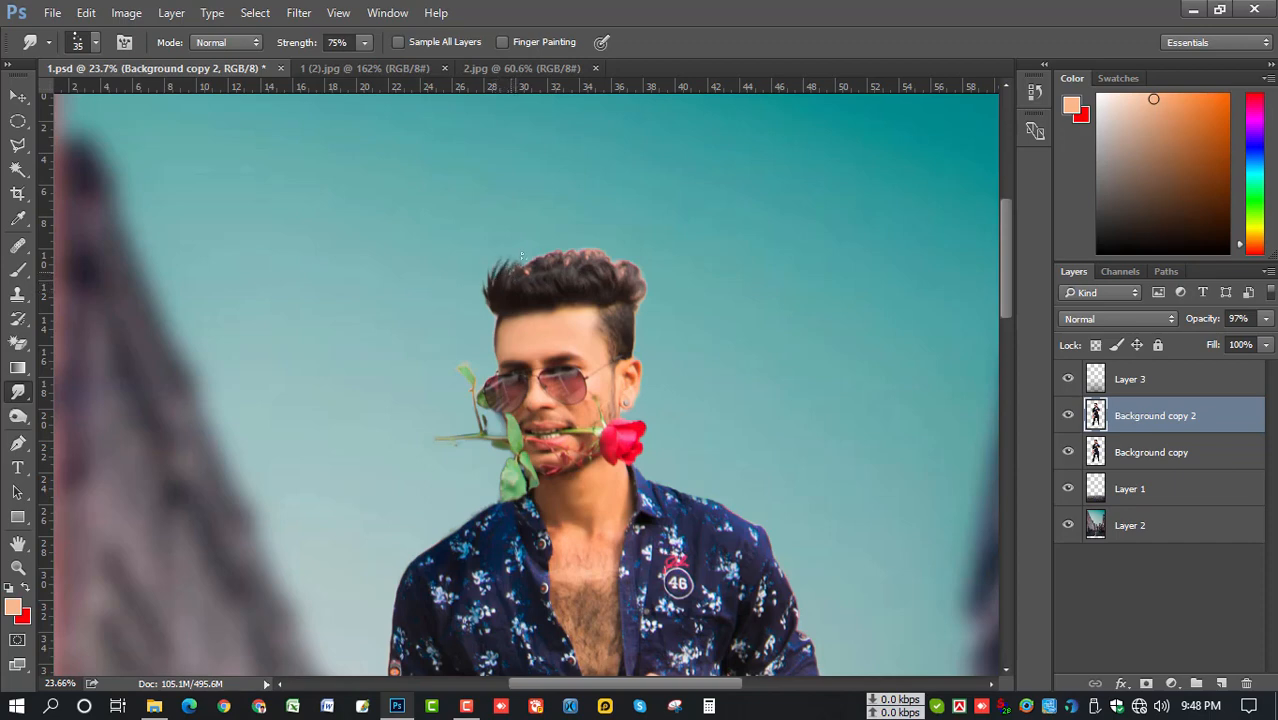
{"action": "scroll", "coordinate": [528, 277], "scroll_direction": "down", "scroll_amount": 3}
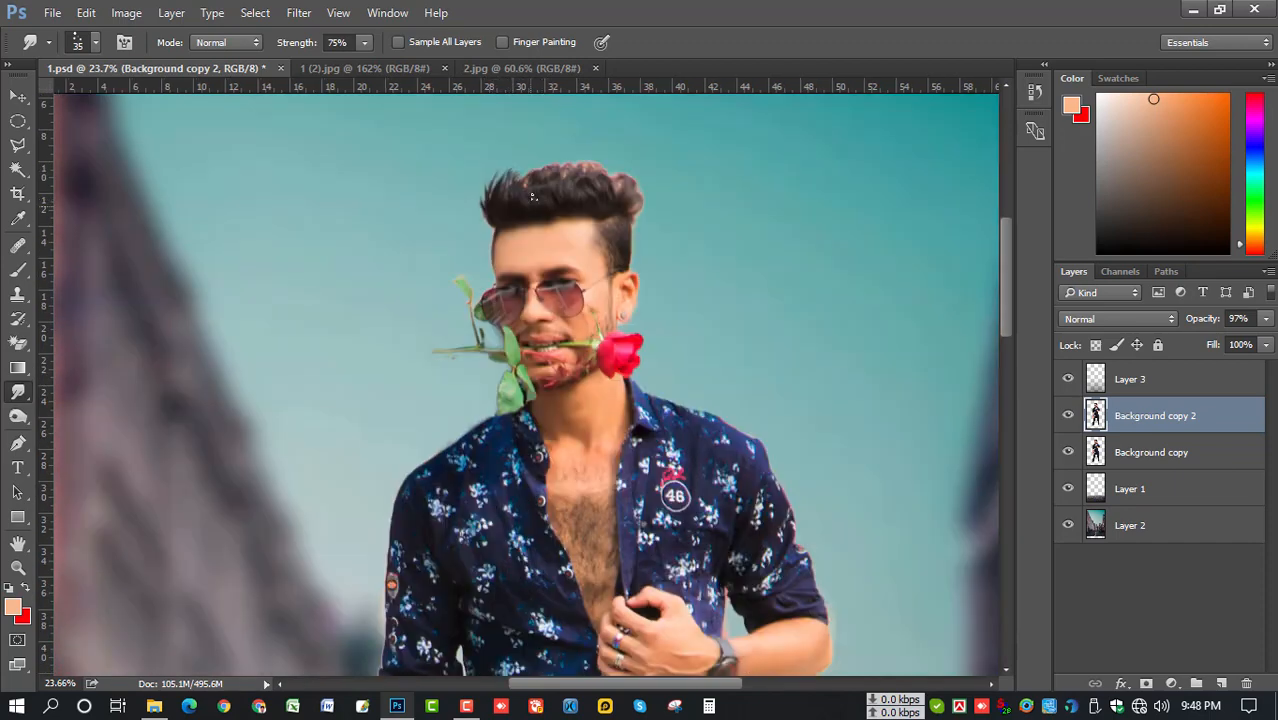
{"action": "mouse_move", "coordinate": [514, 195]}
{"action": "left_mouse_down"}
{"action": "mouse_move", "coordinate": [538, 163]}
{"action": "mouse_move", "coordinate": [544, 180]}
{"action": "left_mouse_up"}
{"action": "left_click_drag", "start_coordinate": [523, 173], "coordinate": [531, 161]}
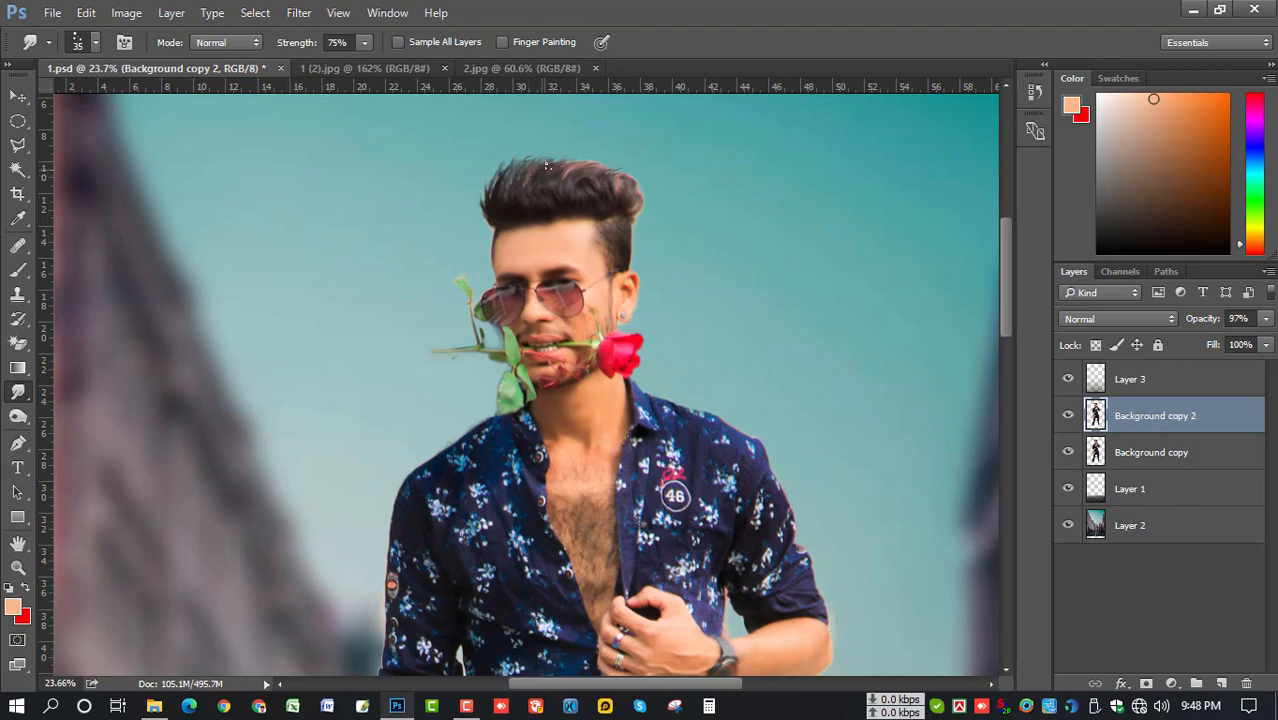
{"action": "left_click_drag", "start_coordinate": [549, 169], "coordinate": [562, 161]}
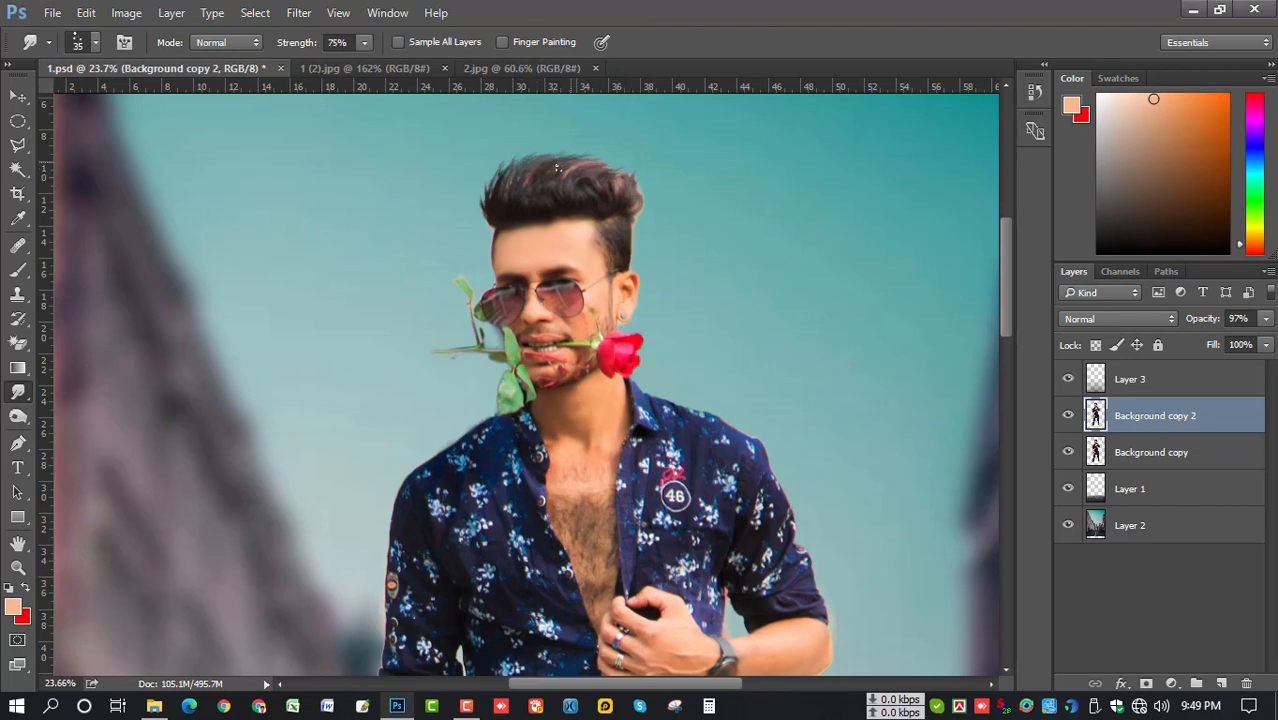
- Refine the front hair edge and the hair toward the ear-side temple with more smudge strokes, then check the whole figure
{"action": "scroll", "coordinate": [557, 158], "scroll_direction": "down", "scroll_amount": 5}
{"action": "scroll", "coordinate": [598, 230], "scroll_direction": "up", "scroll_amount": 3}
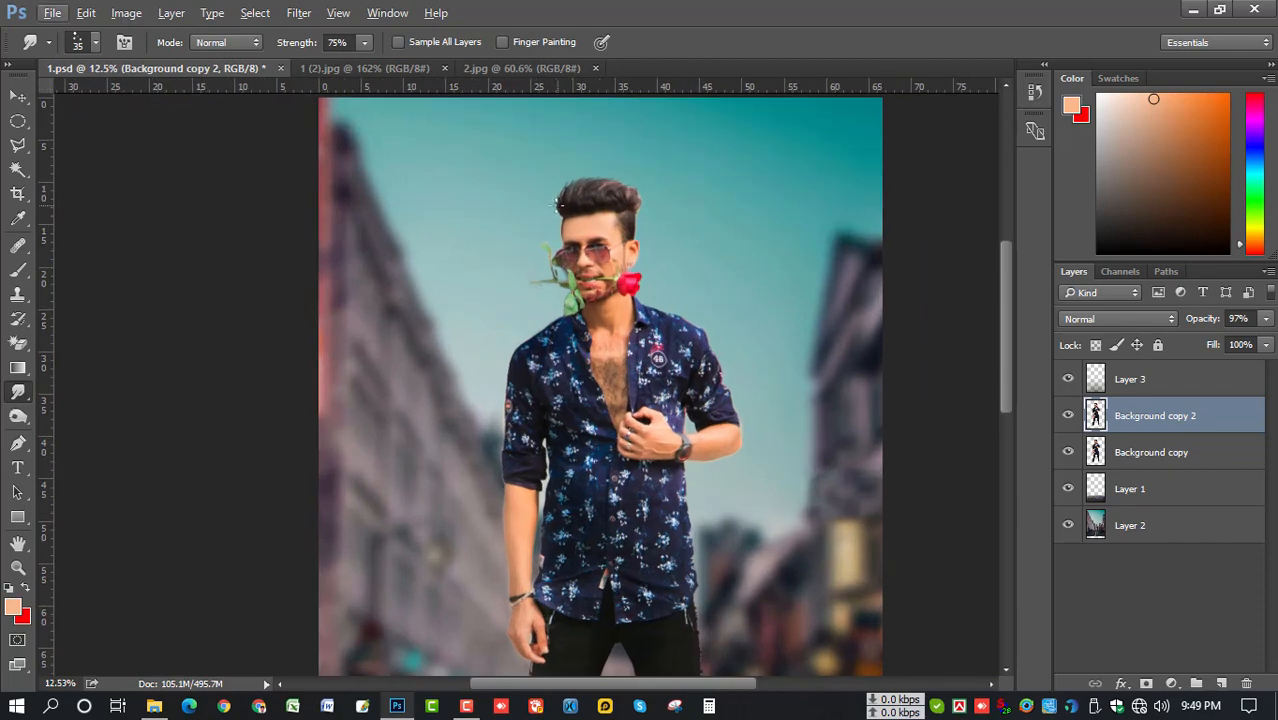
{"action": "left_click_drag", "start_coordinate": [561, 202], "coordinate": [568, 186]}
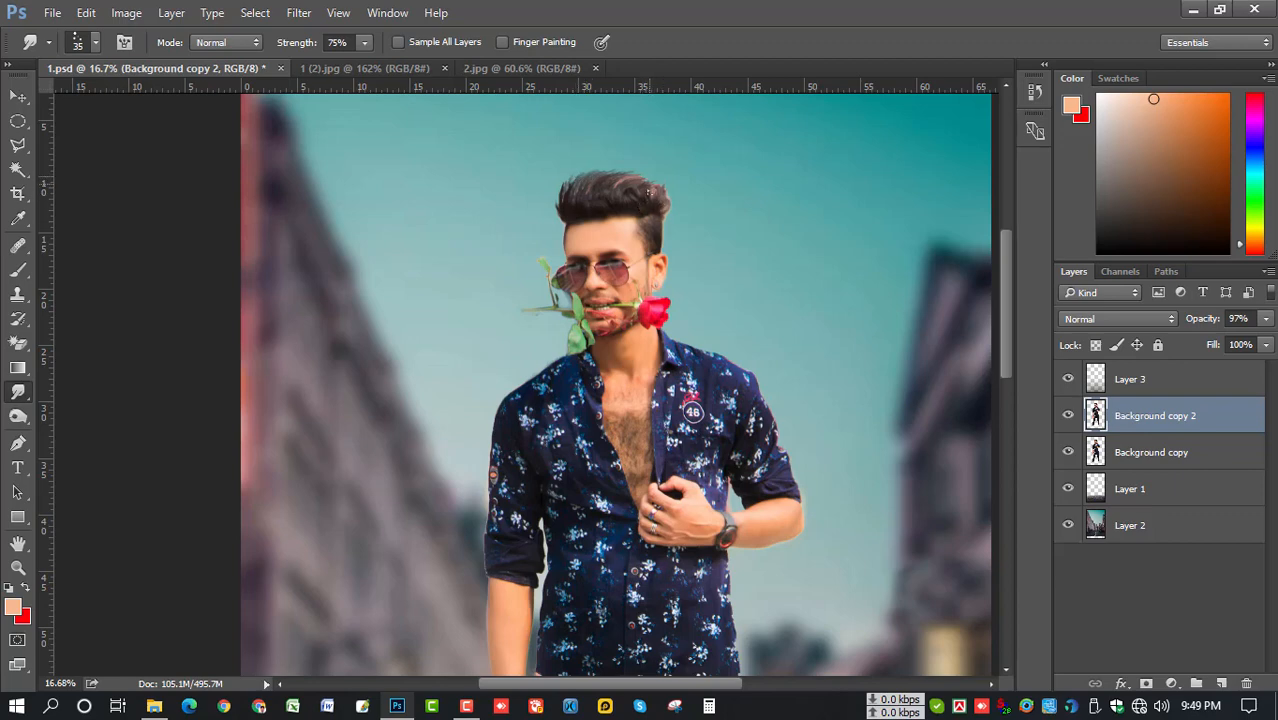
{"action": "scroll", "coordinate": [650, 210], "scroll_direction": "up", "scroll_amount": 1}
{"action": "scroll", "coordinate": [650, 248], "scroll_direction": "up", "scroll_amount": 4}
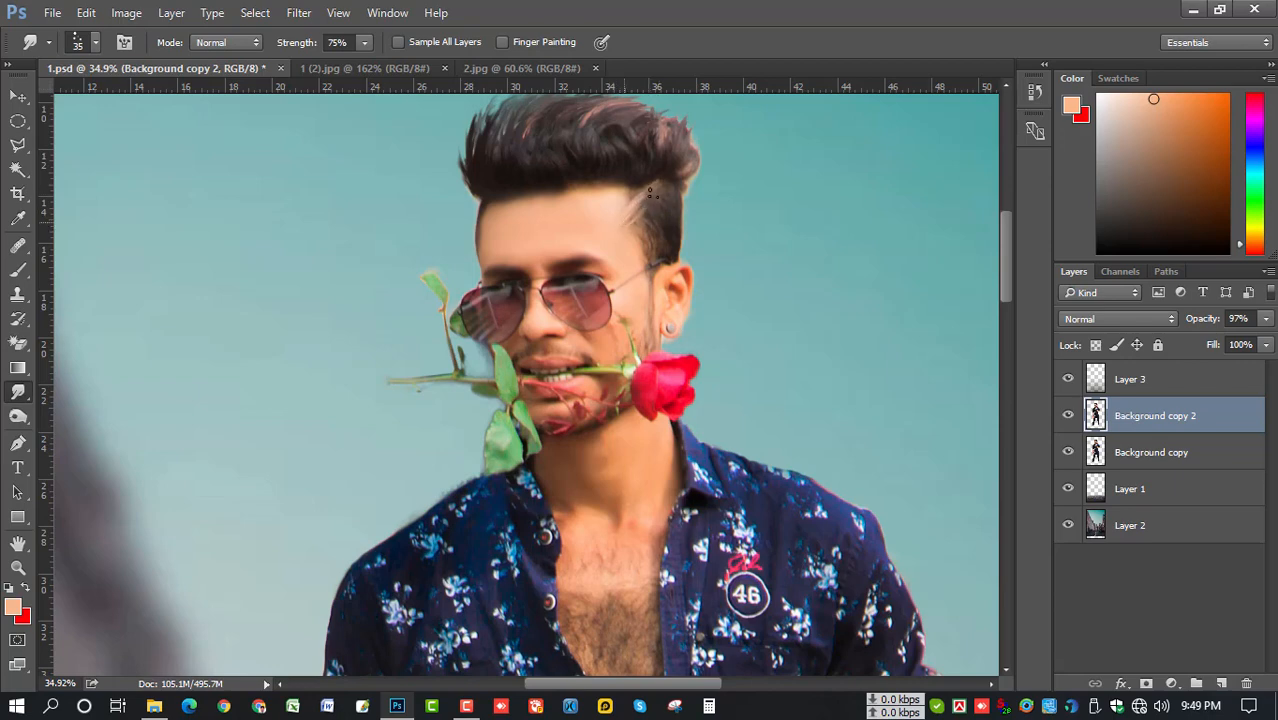
{"action": "scroll", "coordinate": [660, 255], "scroll_direction": "down", "scroll_amount": 5}
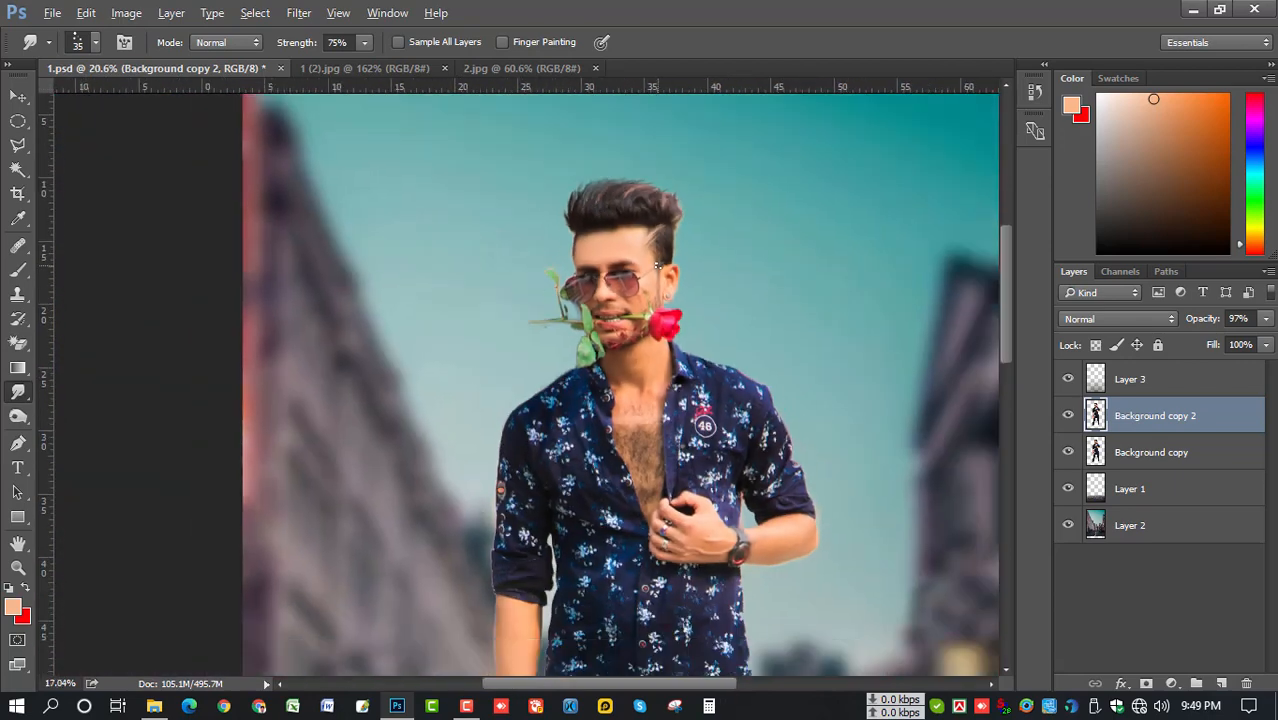
{"action": "scroll", "coordinate": [662, 258], "scroll_direction": "down", "scroll_amount": 4}
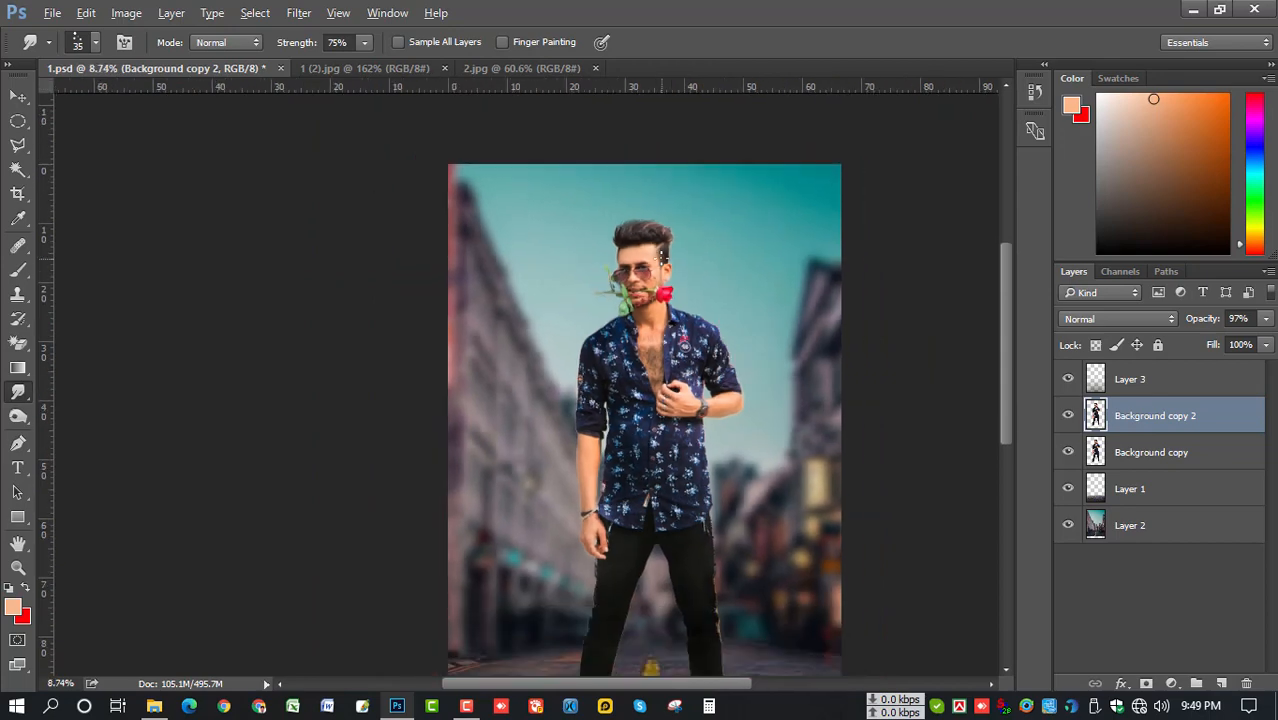
{"action": "scroll", "coordinate": [662, 258], "scroll_direction": "up", "scroll_amount": 1}
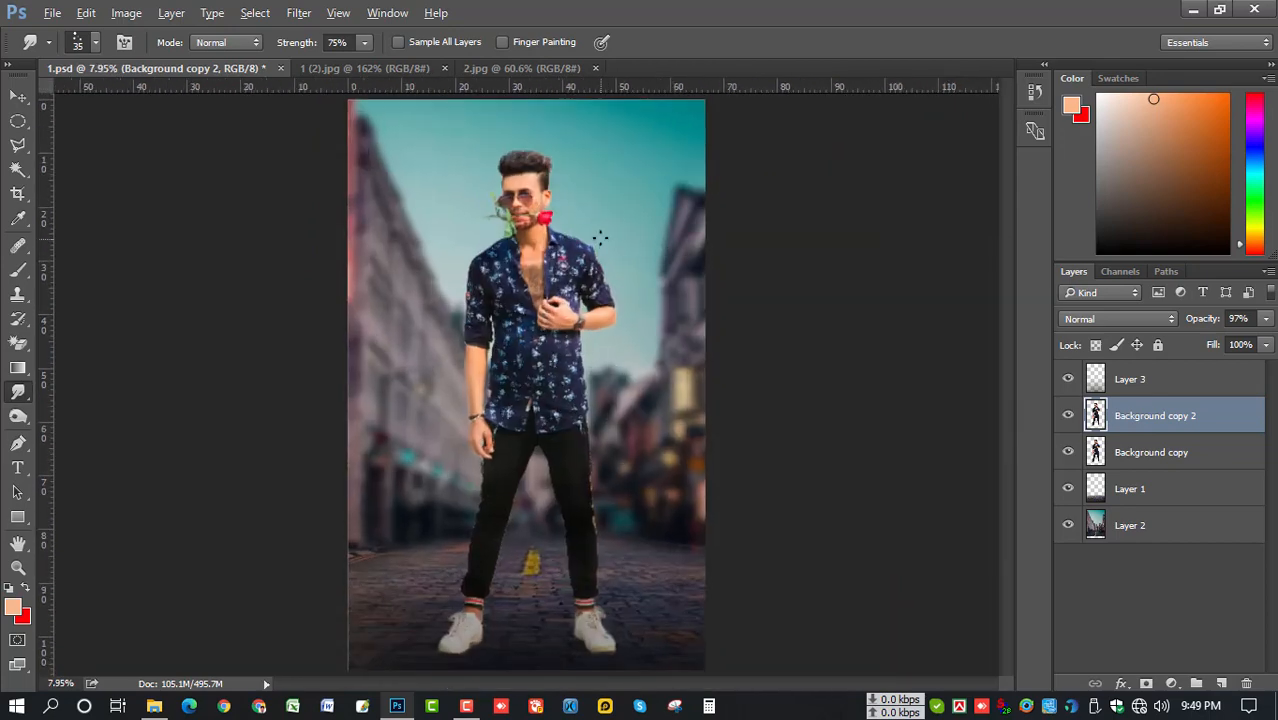
{"action": "scroll", "coordinate": [595, 244], "scroll_direction": "up", "scroll_amount": 1}
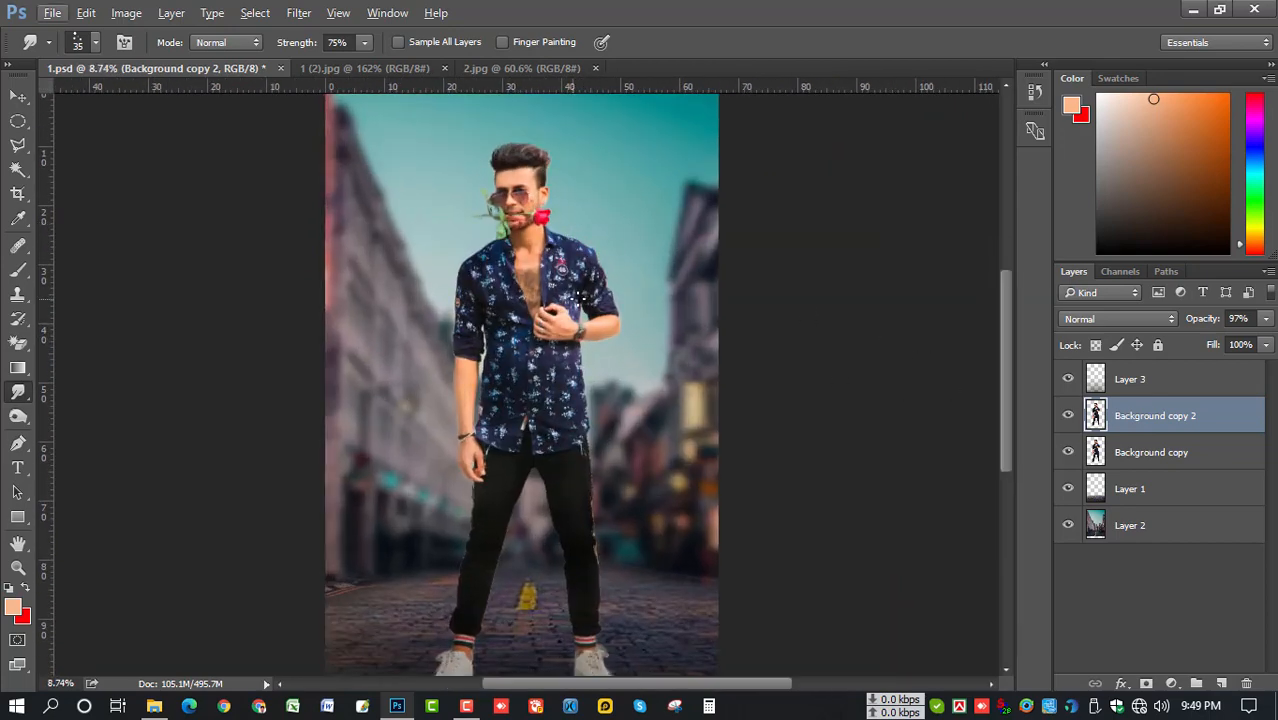
- Apply a Color Balance adjustment to the Background copy 2 layer, shifting its midtones toward blue
{"action": "left_click", "coordinate": [126, 13]}
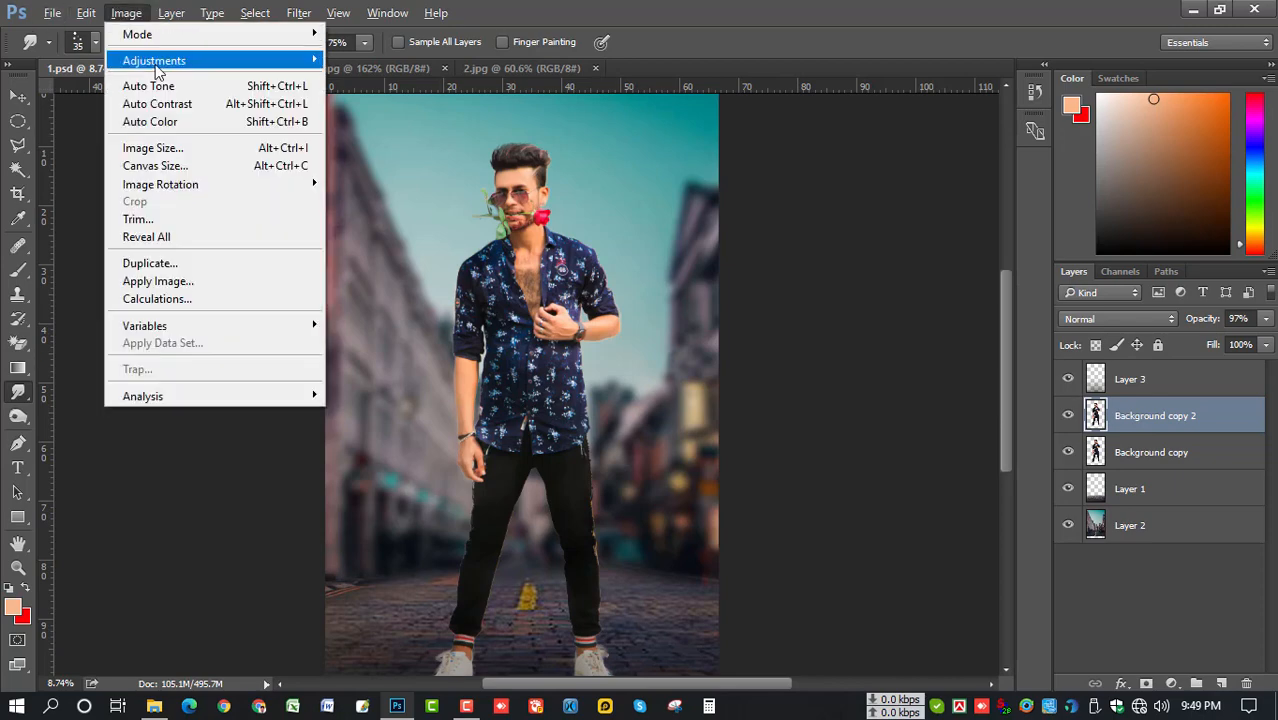
{"action": "mouse_move", "coordinate": [156, 63]}
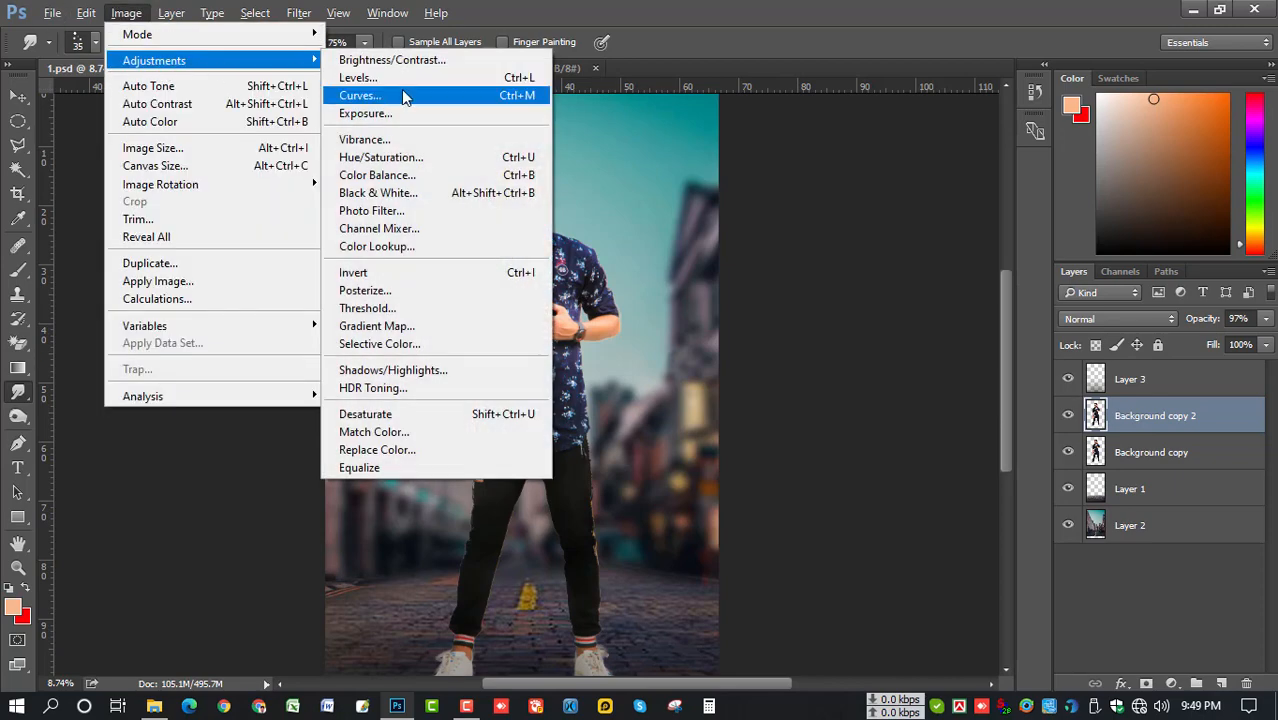
{"action": "left_click", "coordinate": [510, 175]}
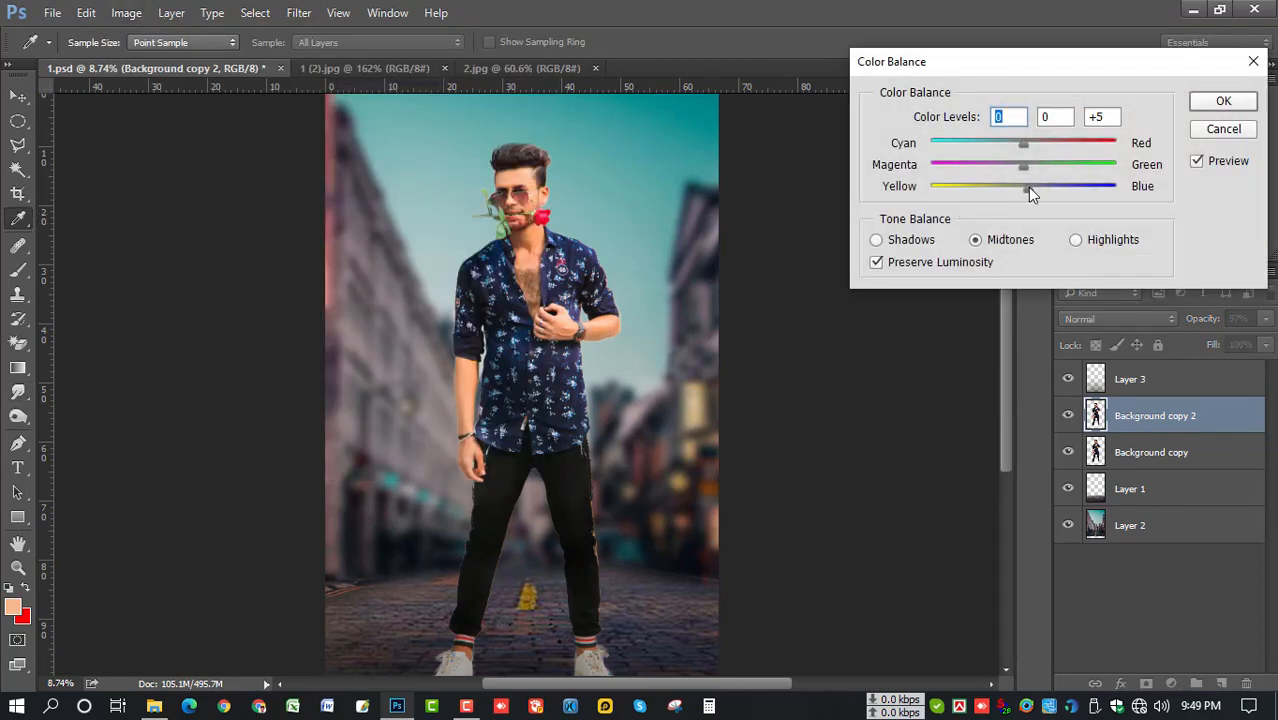
{"action": "left_click_drag", "start_coordinate": [1043, 186], "coordinate": [1046, 186]}
{"action": "left_click_drag", "start_coordinate": [1011, 146], "coordinate": [1026, 166]}
{"action": "left_click", "coordinate": [1224, 102]}
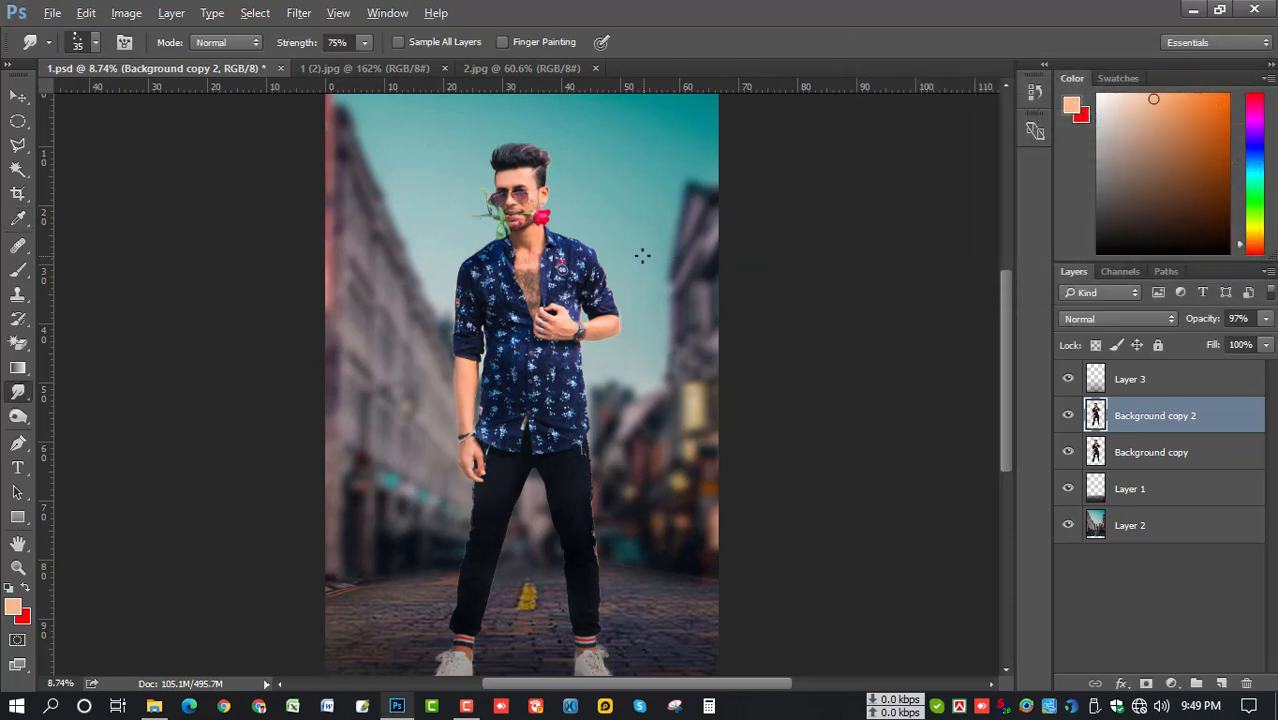
- Merge Background copy 2 down into Background copy and duplicate the merged layer
{"action": "scroll", "coordinate": [642, 256], "scroll_direction": "down", "scroll_amount": 1}
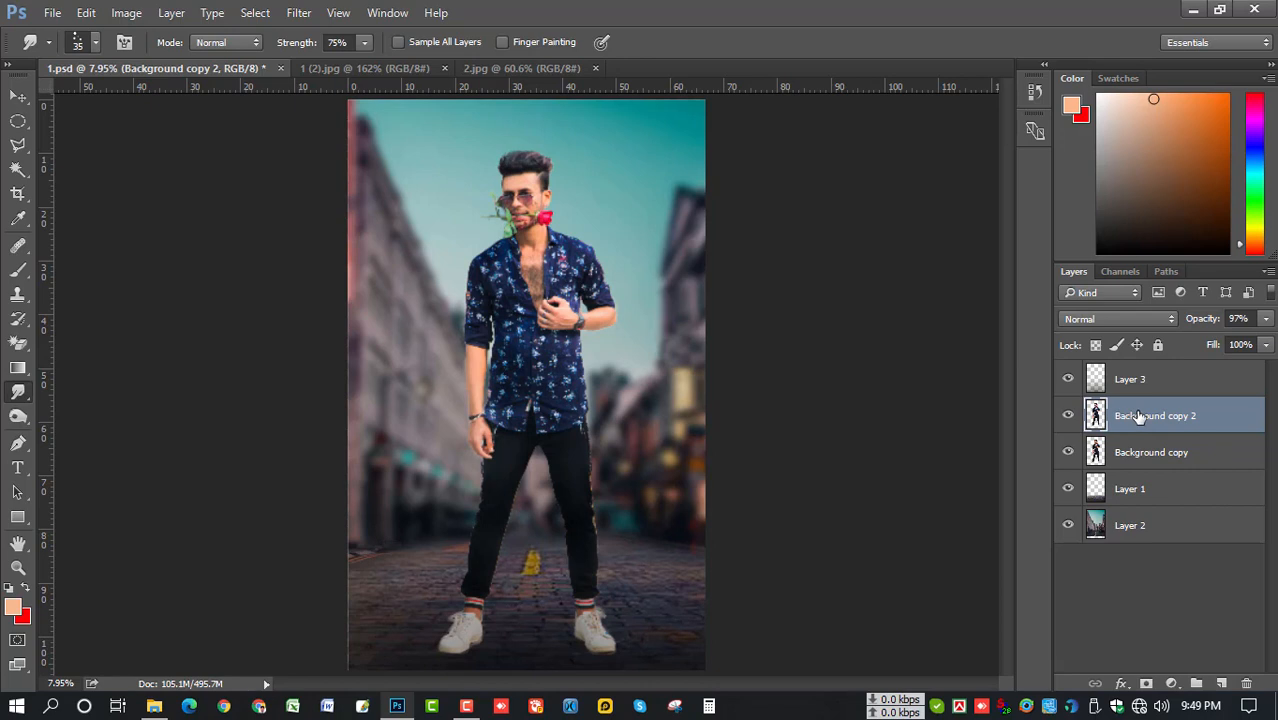
{"action": "key", "text": "ctrl+e"}
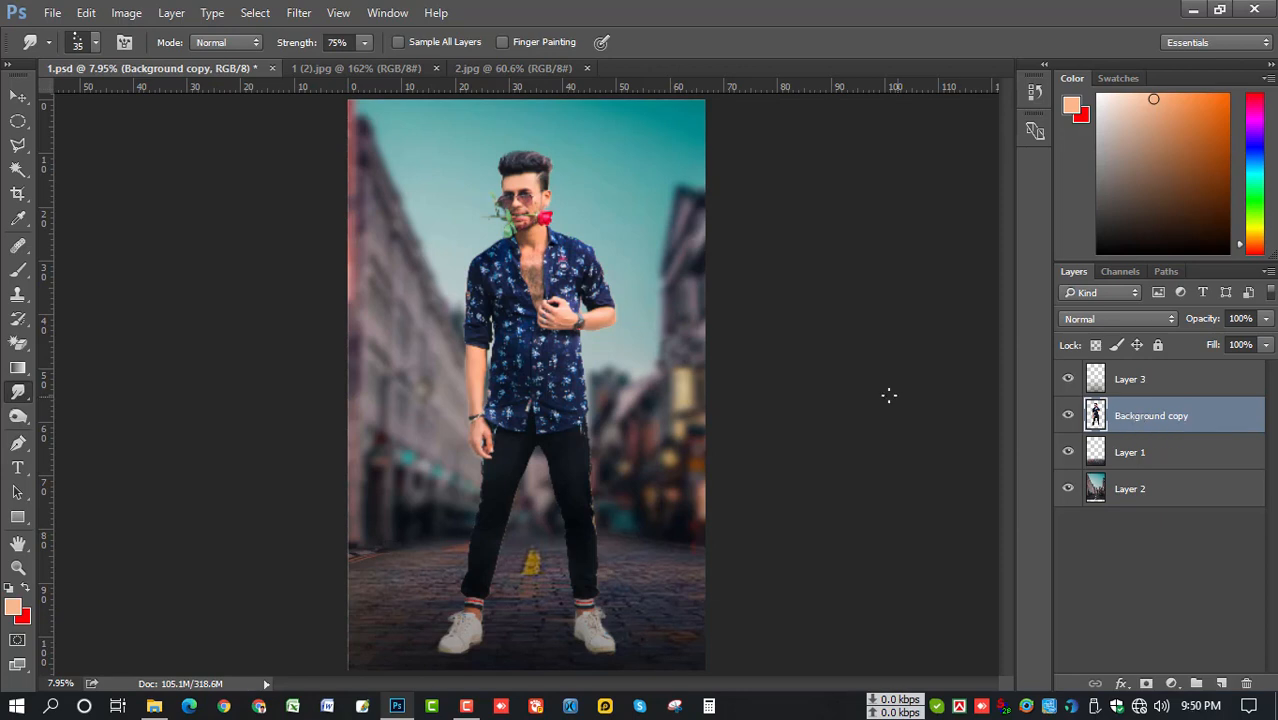
{"action": "left_click_drag", "start_coordinate": [1127, 418], "coordinate": [1221, 683]}
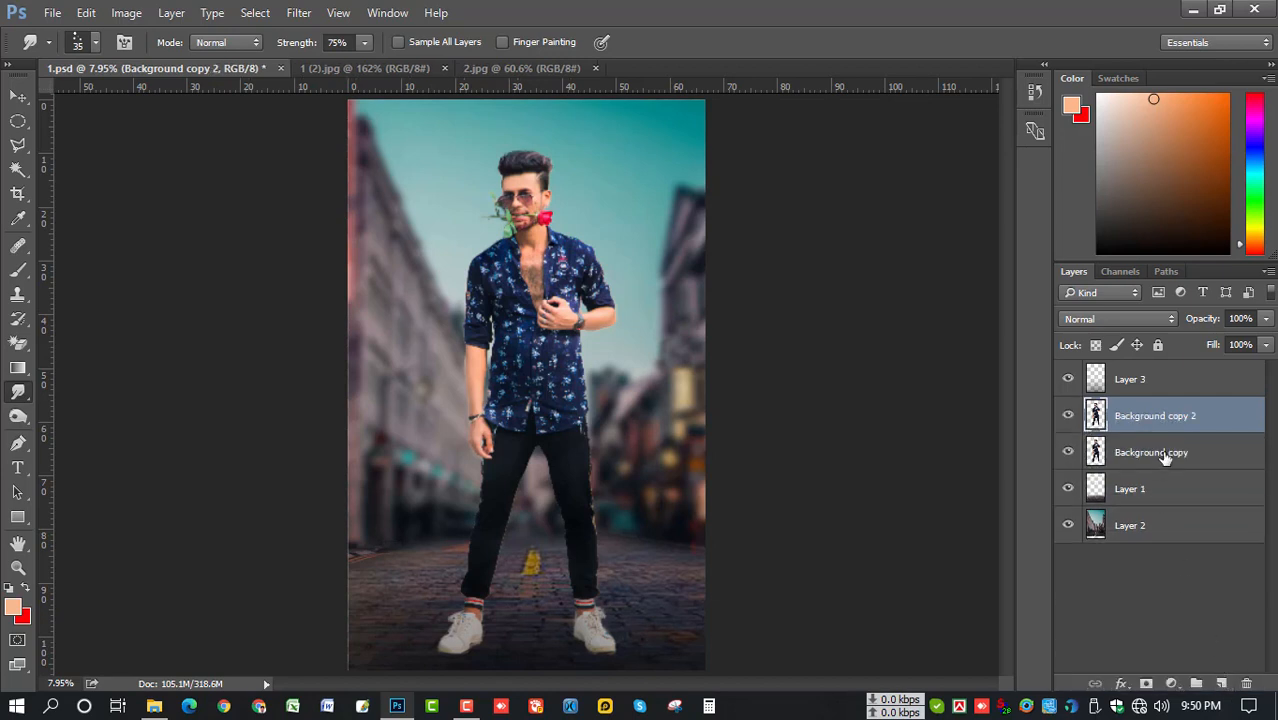
- Select the man's outline on the lower Background copy layer and fill it with black (#000000) as the background color
{"action": "left_click", "coordinate": [1164, 456]}
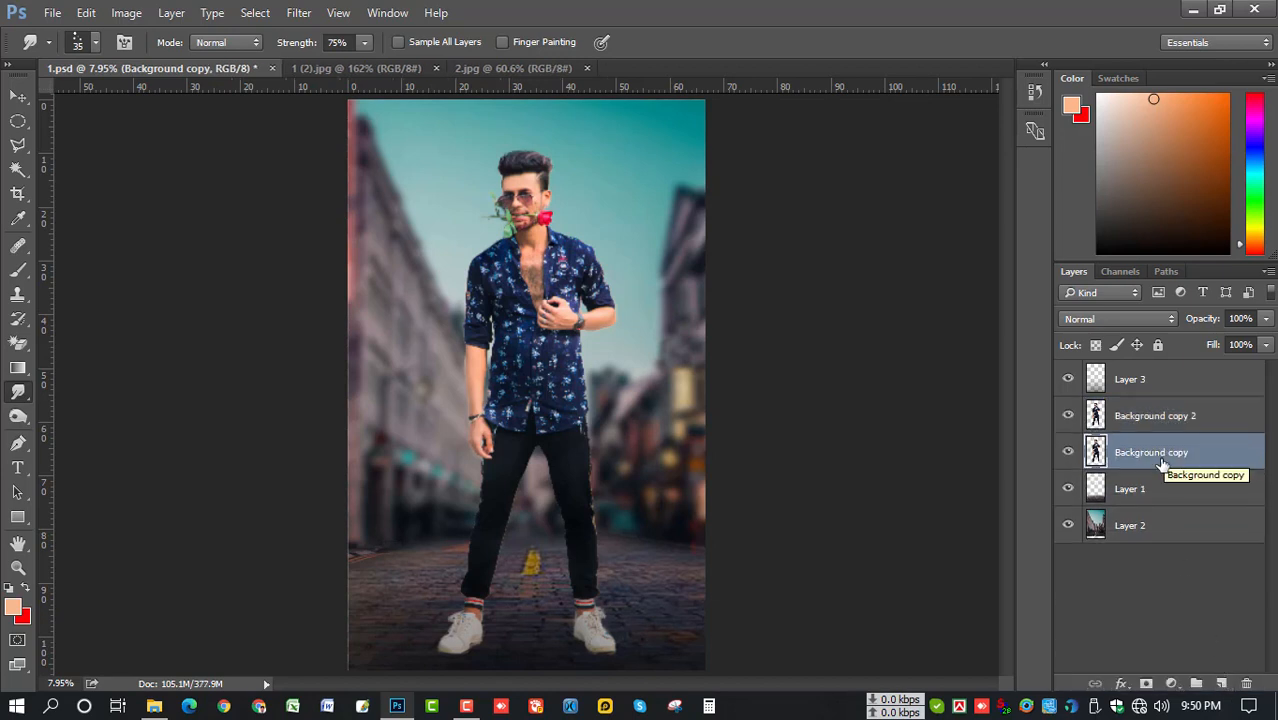
{"action": "left_click", "coordinate": [1097, 452], "text": "ctrl"}
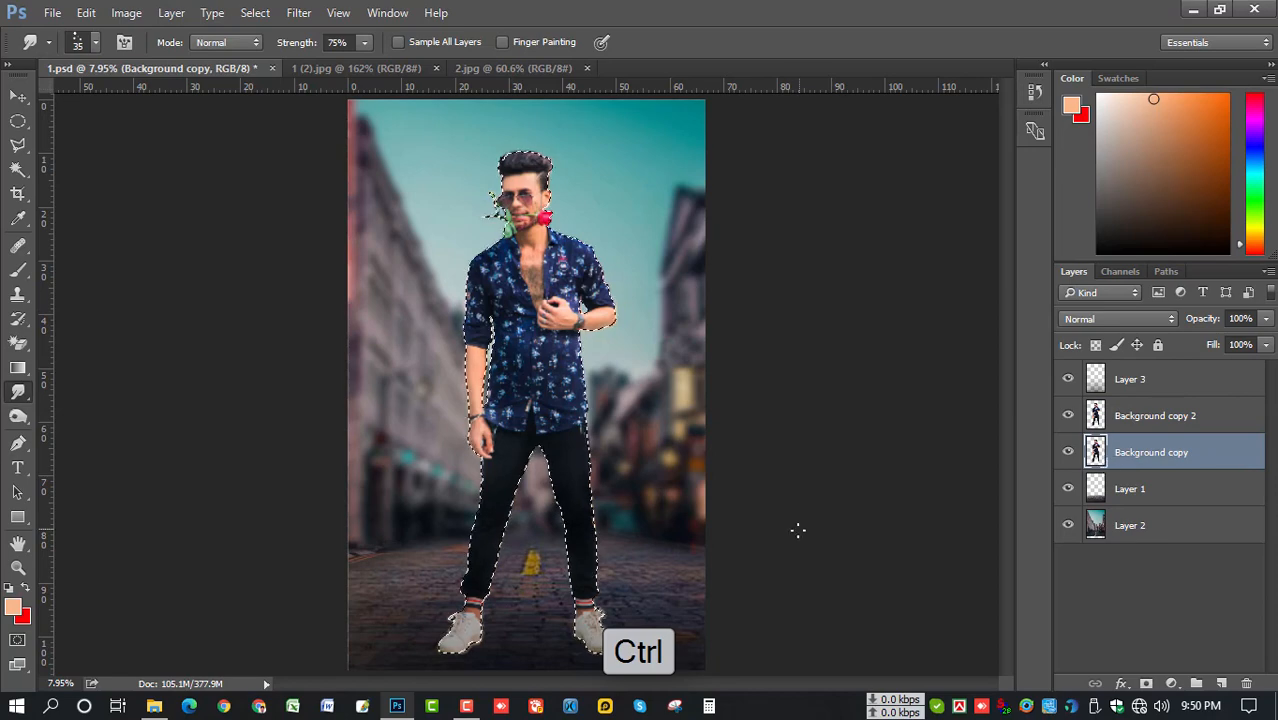
{"action": "left_click", "coordinate": [22, 616]}
{"action": "left_click_drag", "start_coordinate": [804, 345], "coordinate": [802, 373]}
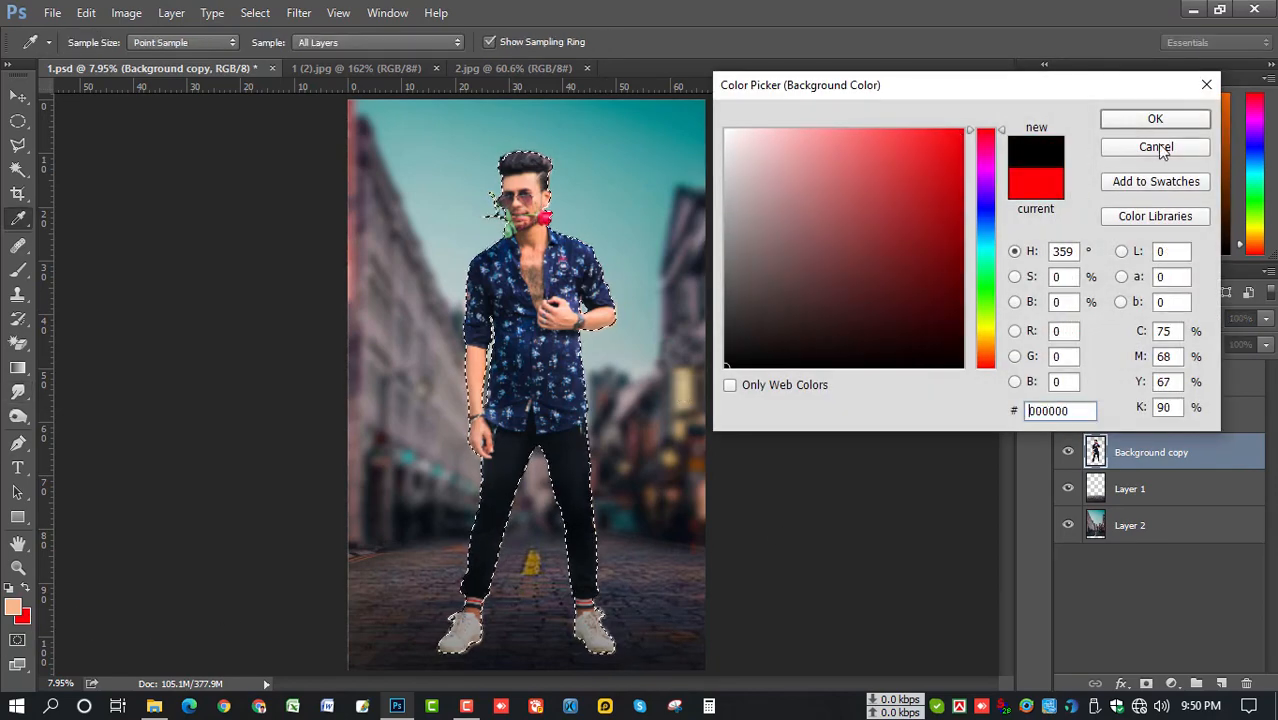
{"action": "left_click", "coordinate": [1168, 126]}
{"action": "key", "text": "ctrl+Delete"}
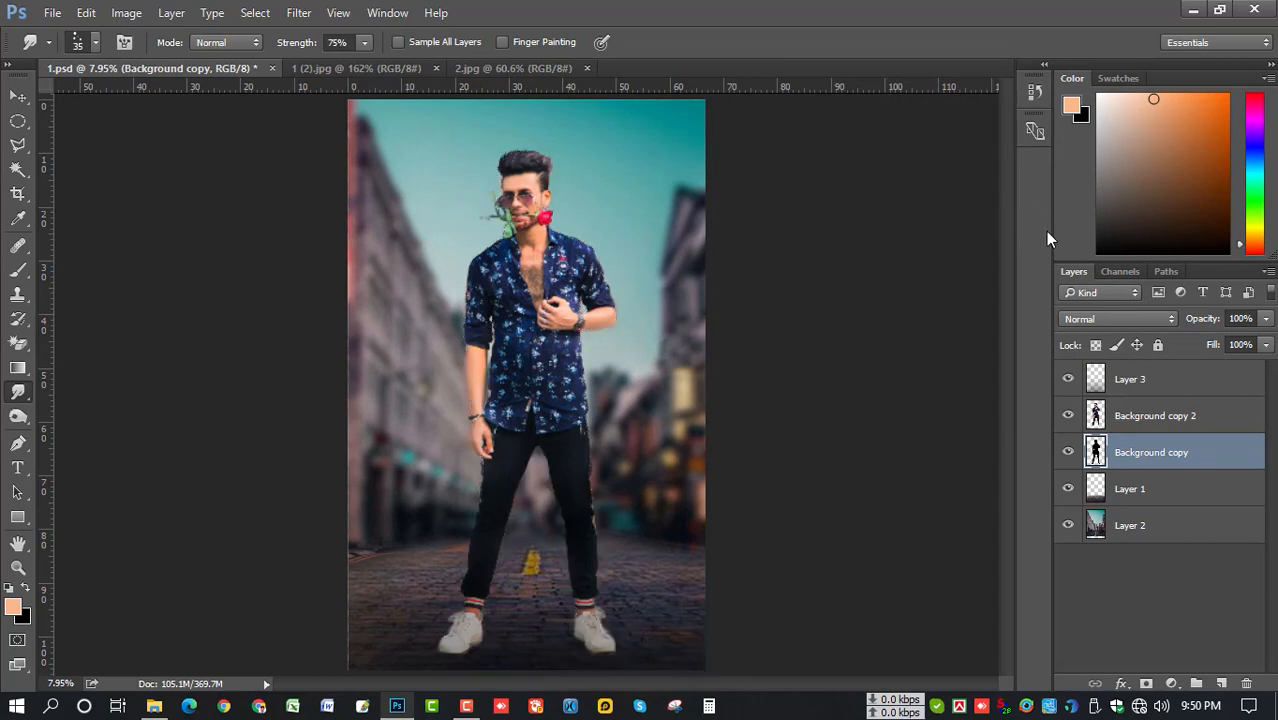
- Distort the black silhouette layer into a slanted cast shadow on the road behind his feet, about 24% high and skewed about -55°
{"action": "key", "text": "ctrl+t"}
{"action": "right_click", "coordinate": [578, 182]}
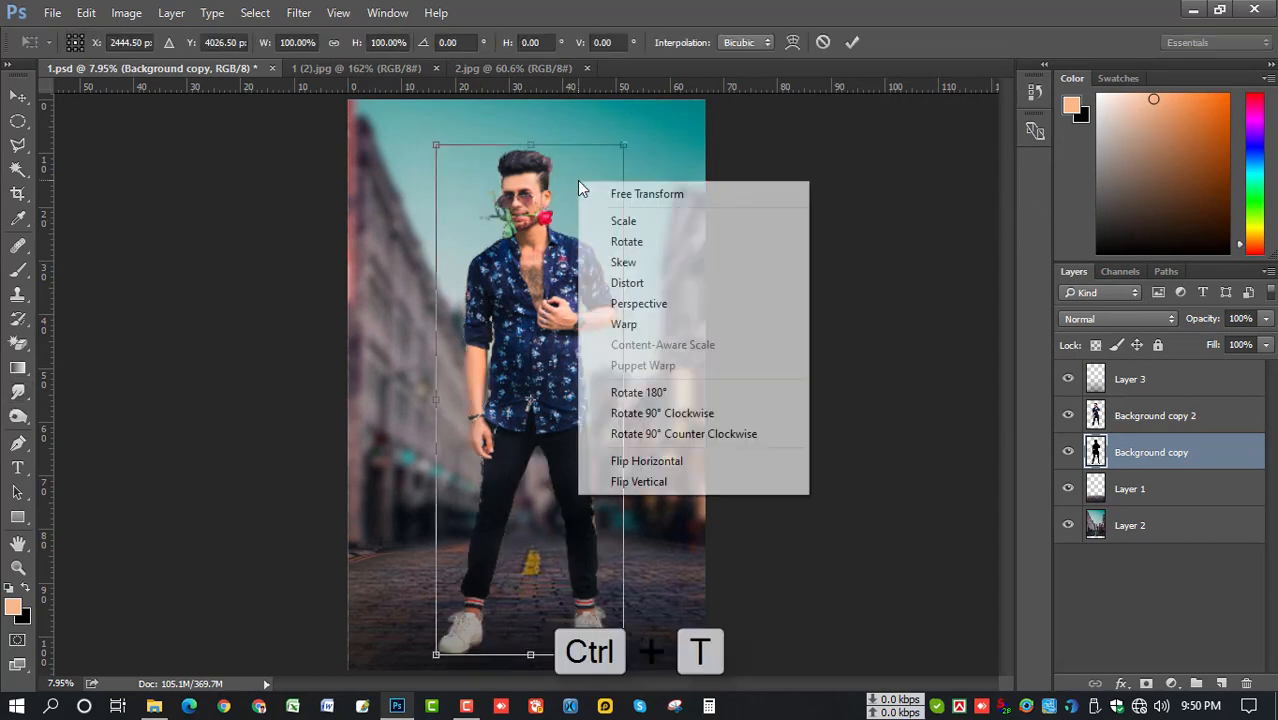
{"action": "left_click", "coordinate": [688, 292]}
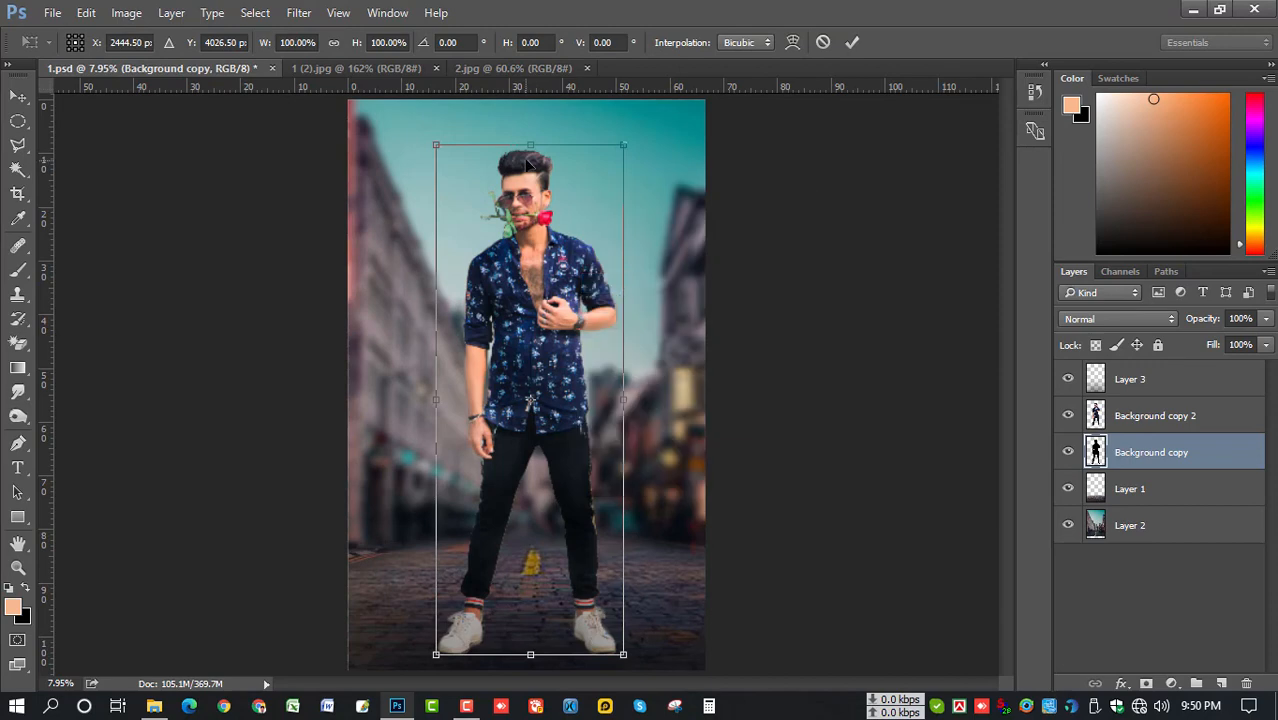
{"action": "left_click_drag", "start_coordinate": [530, 145], "coordinate": [704, 543]}
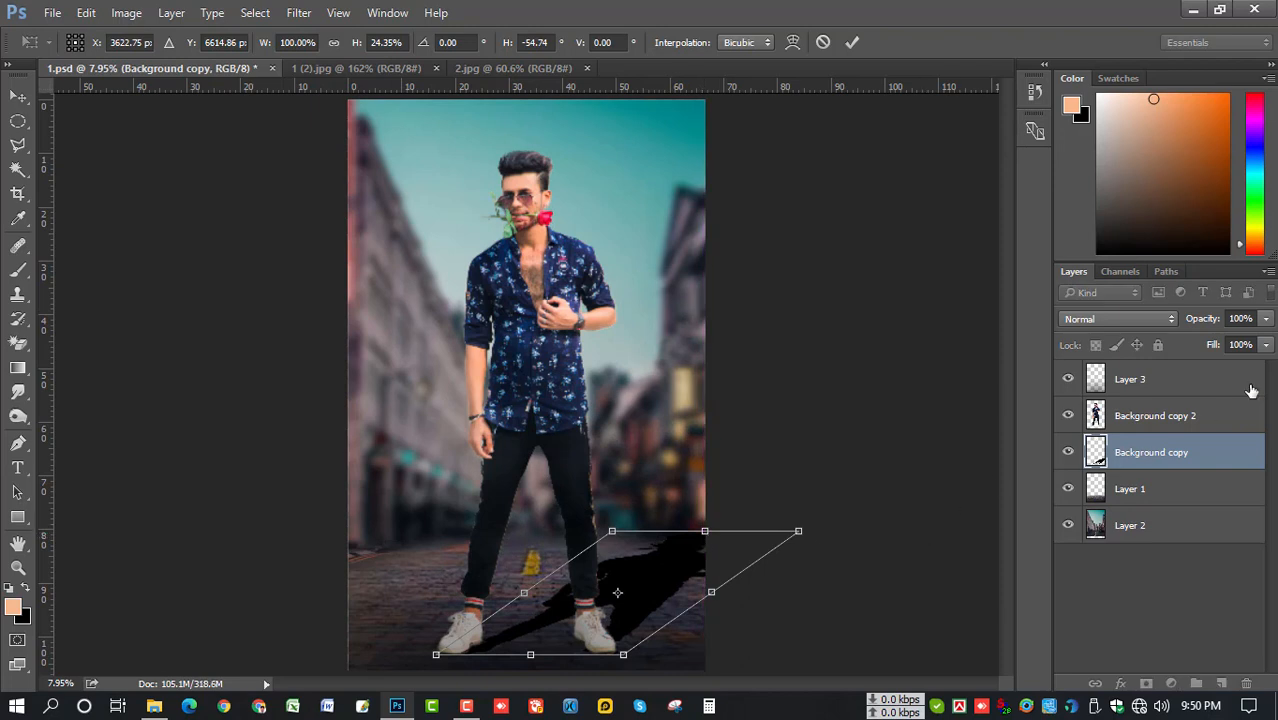
{"action": "key", "text": "r"}
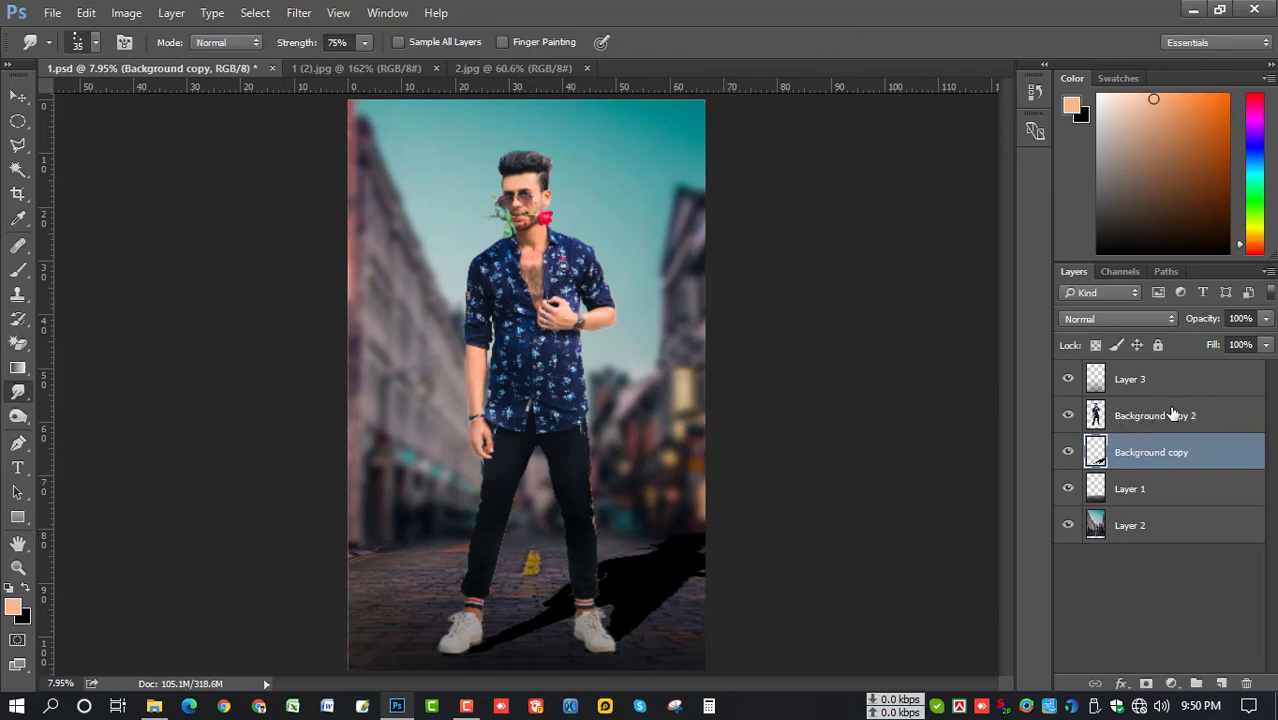
- Reduce the opacity of the black shadow layer to 44%
{"action": "left_click", "coordinate": [1265, 318]}
{"action": "left_click_drag", "start_coordinate": [1231, 337], "coordinate": [1227, 339]}
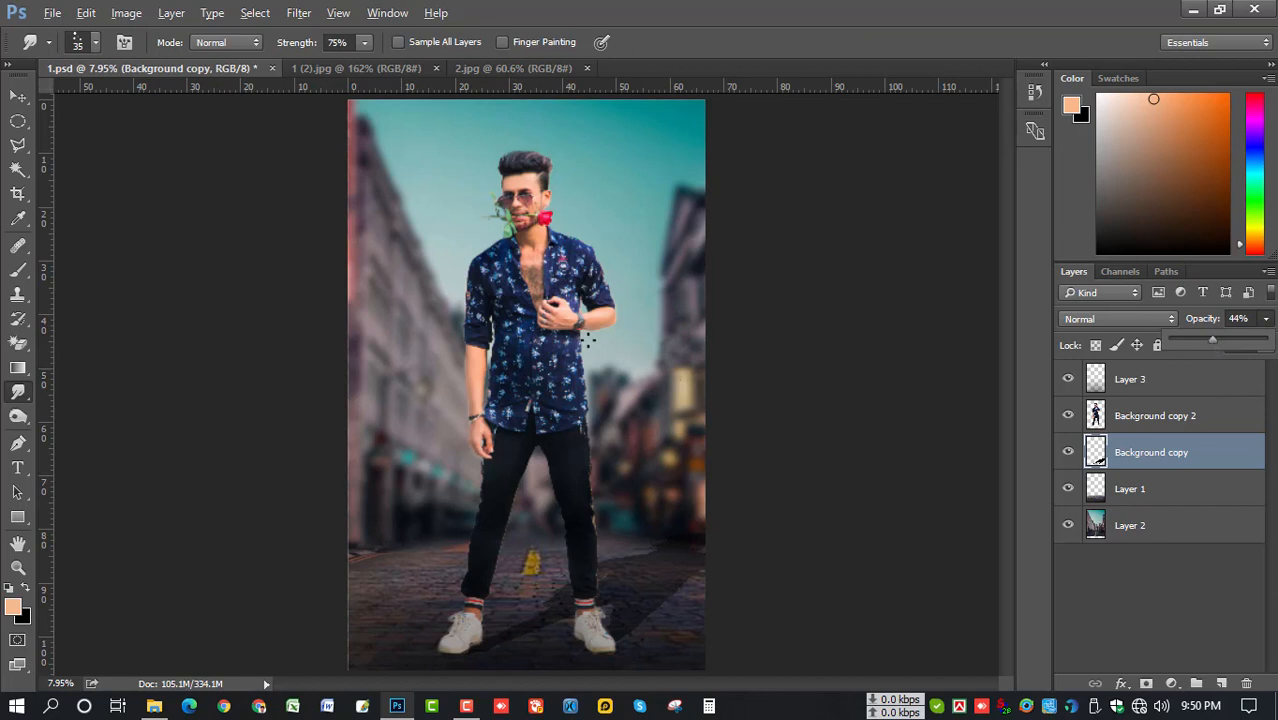
{"action": "scroll", "coordinate": [588, 340], "scroll_direction": "down", "scroll_amount": 1}
- Apply a Color Balance adjustment to the street background on Layer 2 with midtone levels -42, -2 and -7
{"action": "left_click", "coordinate": [1135, 492]}
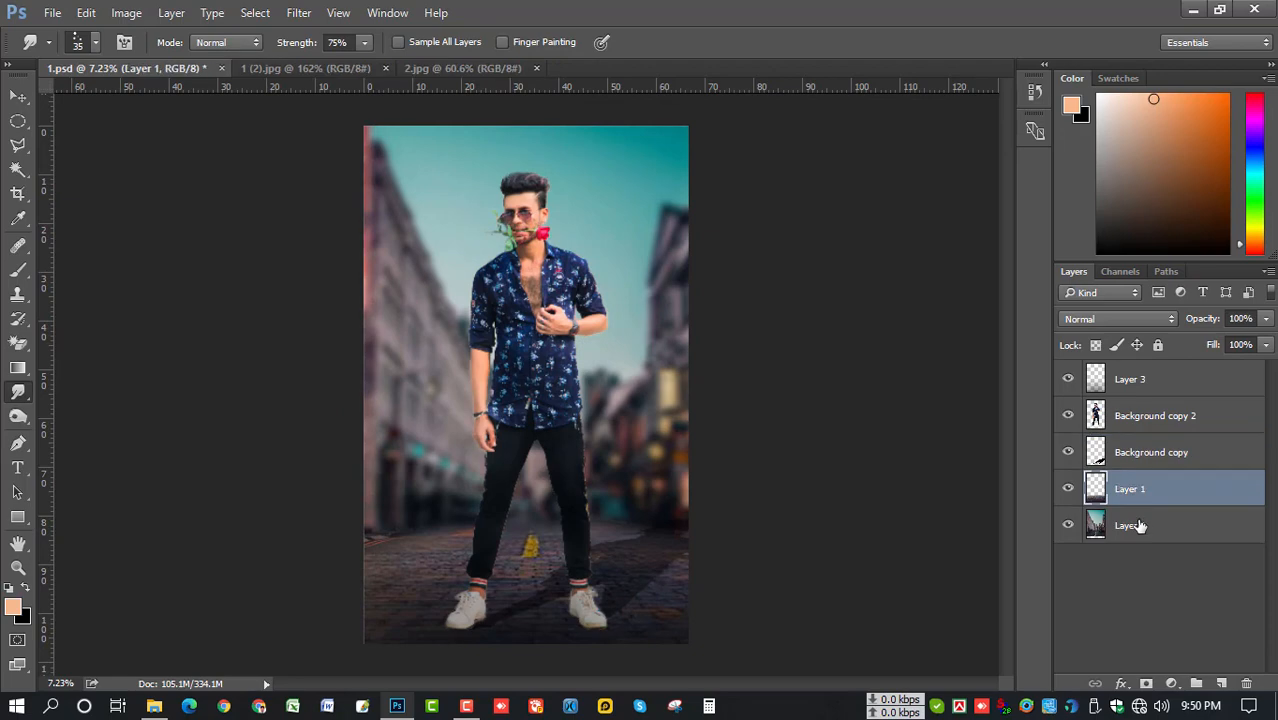
{"action": "left_click", "coordinate": [1138, 525]}
{"action": "left_click", "coordinate": [126, 13]}
{"action": "mouse_move", "coordinate": [166, 66]}
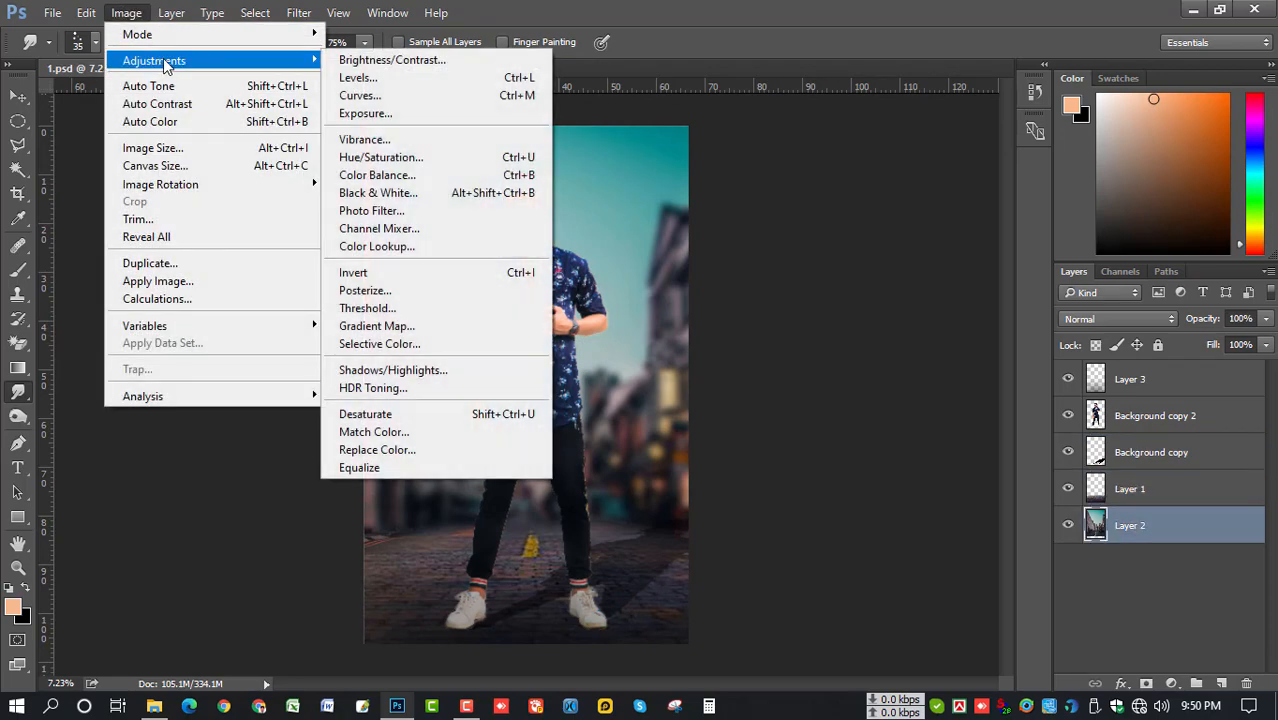
{"action": "left_click", "coordinate": [418, 172]}
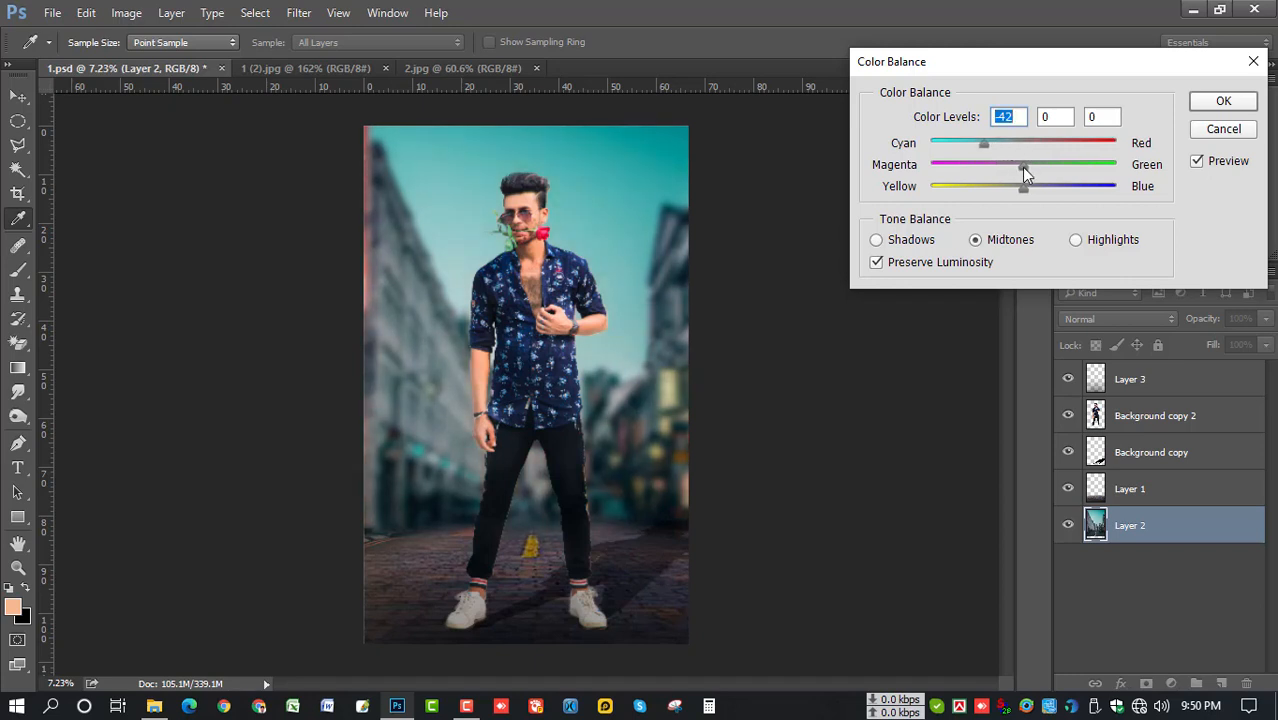
{"action": "mouse_move", "coordinate": [1021, 167]}
{"action": "left_mouse_down"}
{"action": "mouse_move", "coordinate": [1040, 167]}
{"action": "mouse_move", "coordinate": [1016, 191]}
{"action": "left_mouse_up"}
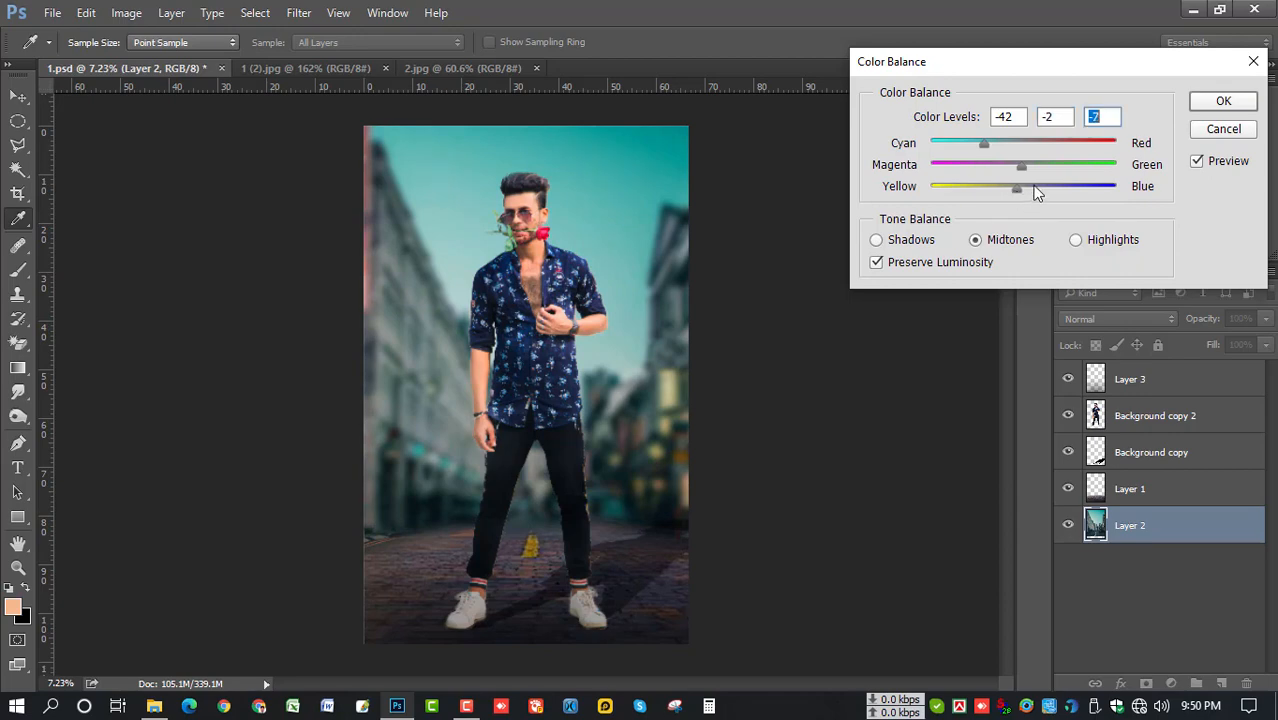
{"action": "left_click", "coordinate": [1222, 102]}
- Merge all visible layers into the single Layer 3
{"action": "left_click", "coordinate": [1129, 490]}
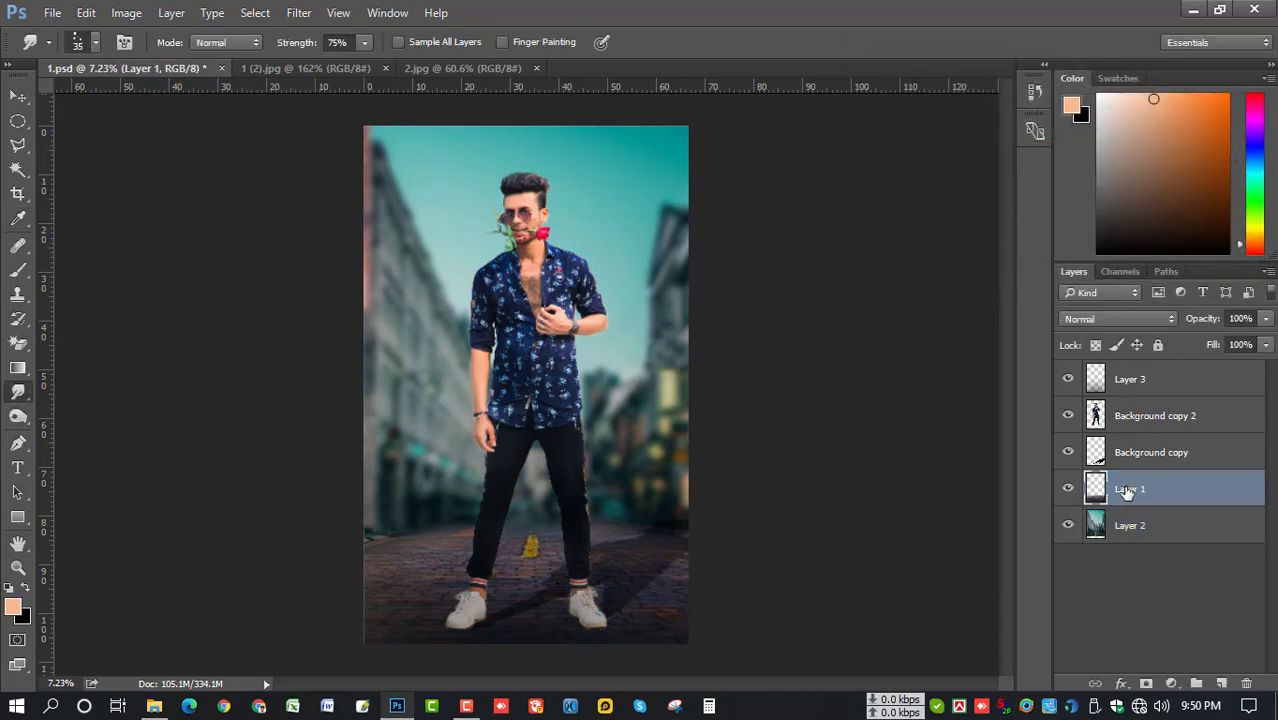
{"action": "scroll", "coordinate": [815, 438], "scroll_direction": "down", "scroll_amount": 1}
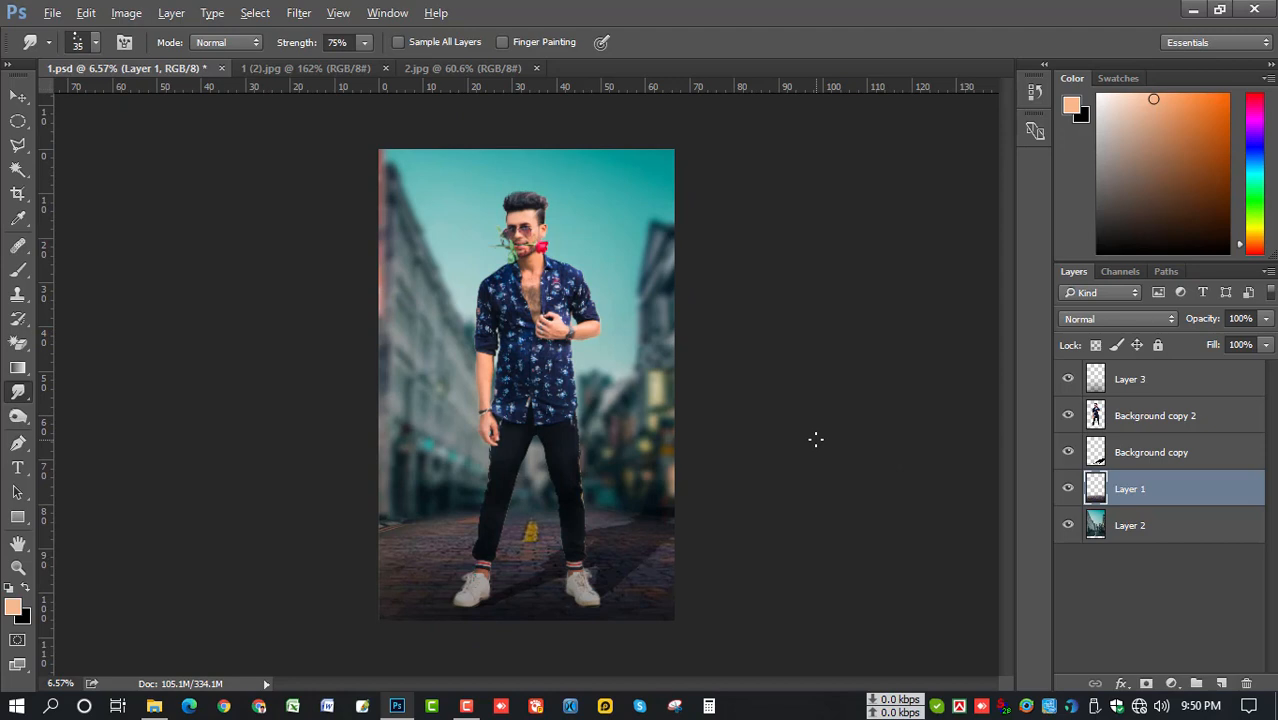
{"action": "scroll", "coordinate": [815, 438], "scroll_direction": "up", "scroll_amount": 1}
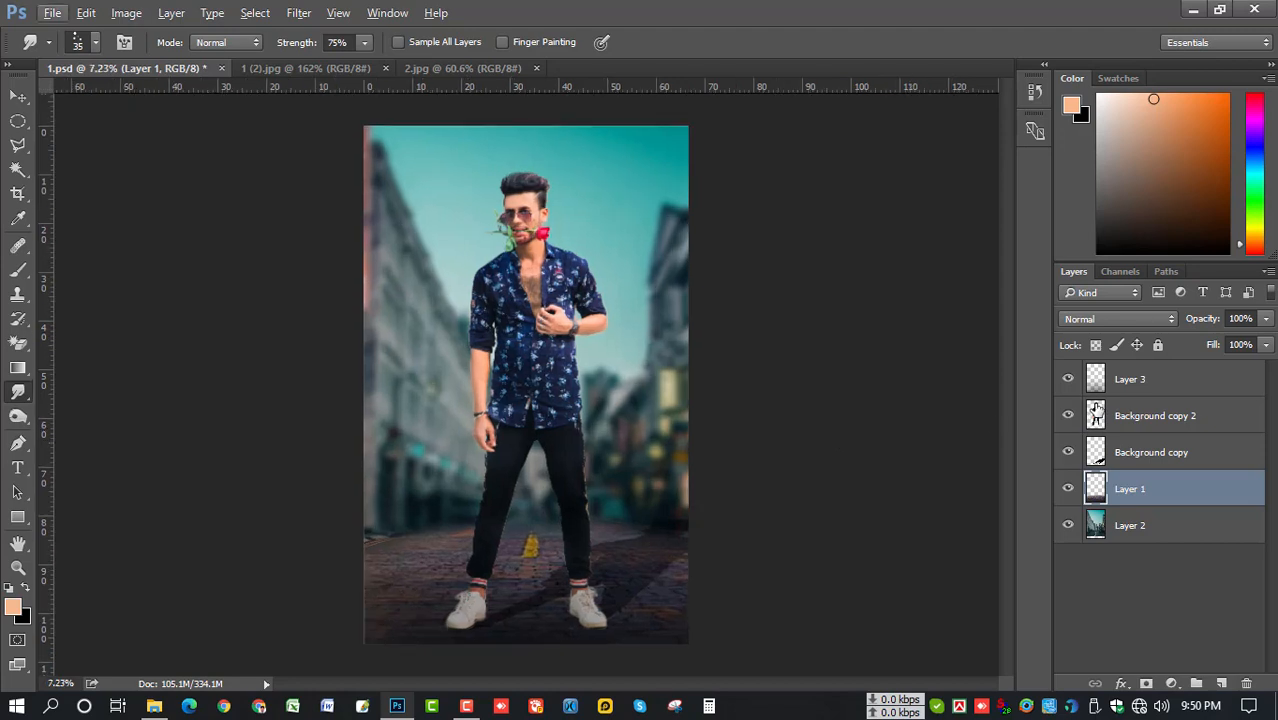
{"action": "left_click", "coordinate": [1145, 389]}
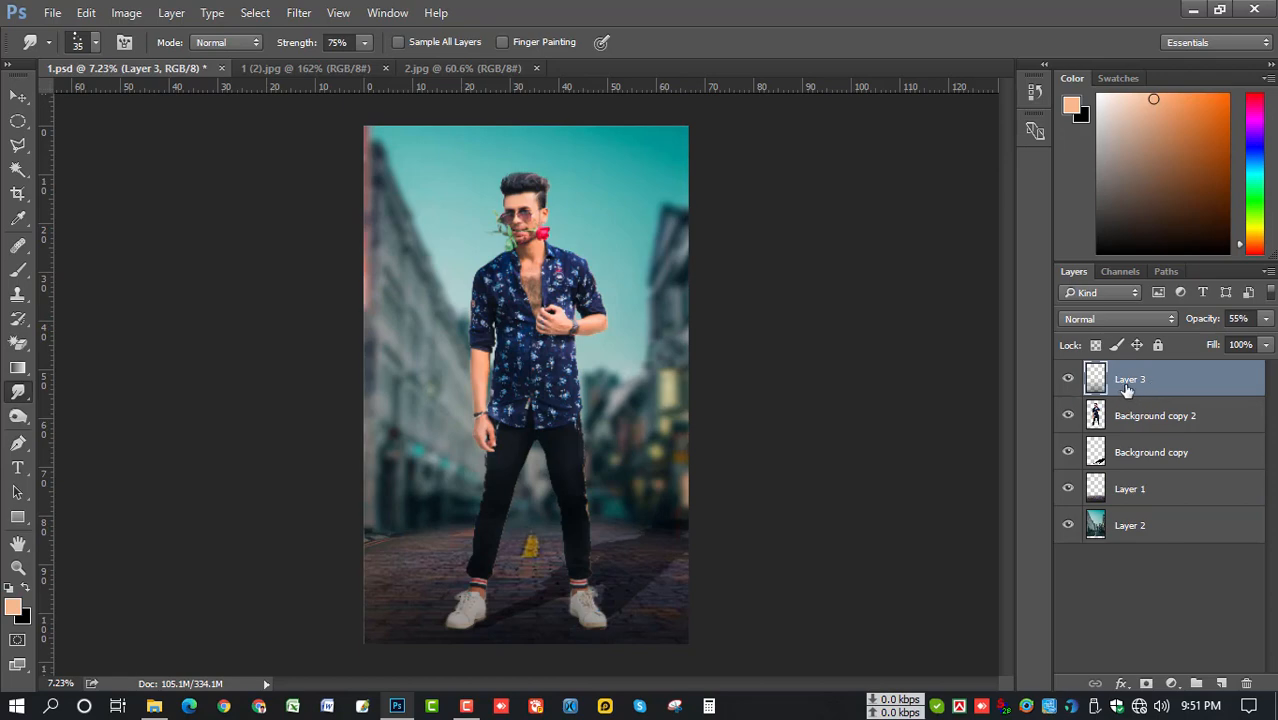
{"action": "key", "text": "ctrl+shift+e"}
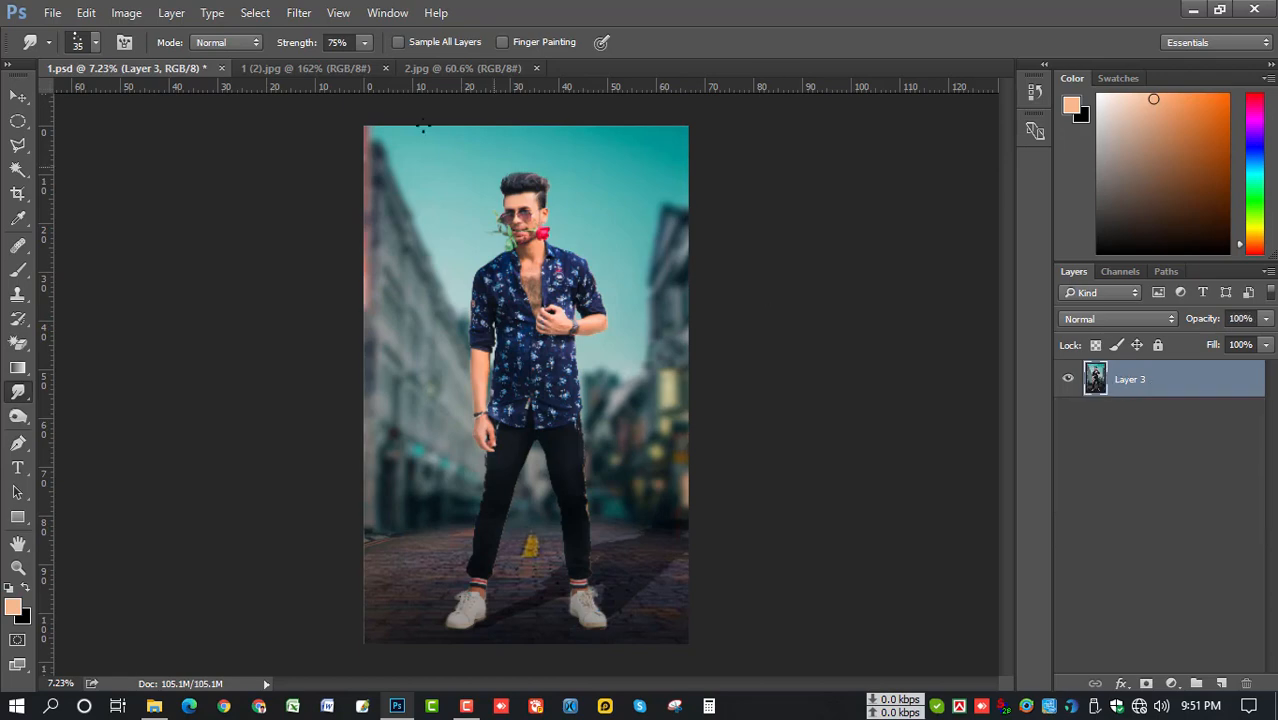
- Open the merged layer in the Camera Raw filter and adjust the basic tone settings, including contrast and blacks, for a punchier image
{"action": "left_click", "coordinate": [299, 12]}
{"action": "left_click", "coordinate": [416, 121]}
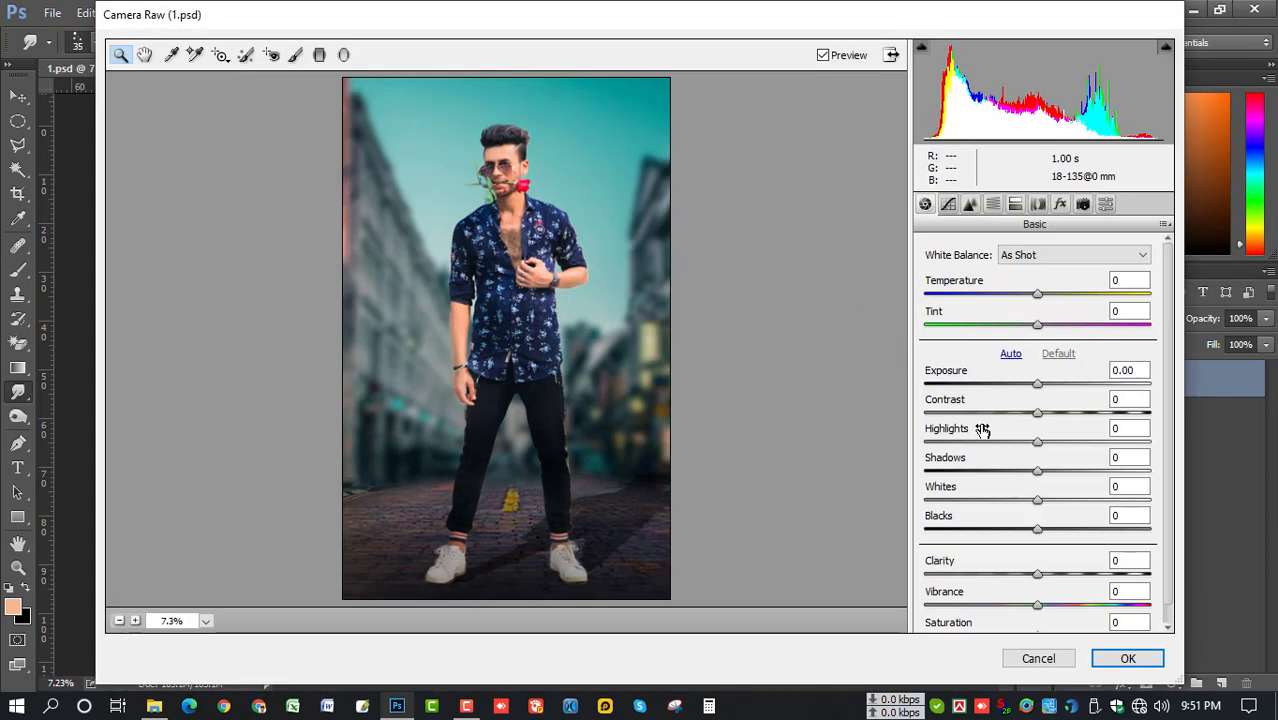
{"action": "left_click_drag", "start_coordinate": [1037, 412], "coordinate": [1051, 618]}
{"action": "left_click", "coordinate": [1039, 535]}
{"action": "scroll", "coordinate": [1058, 535], "scroll_direction": "down", "scroll_amount": 1}
- Adjust the parametric tone curve with Highlights +8, Darks +6 and Shadows -2
{"action": "left_click", "coordinate": [948, 204]}
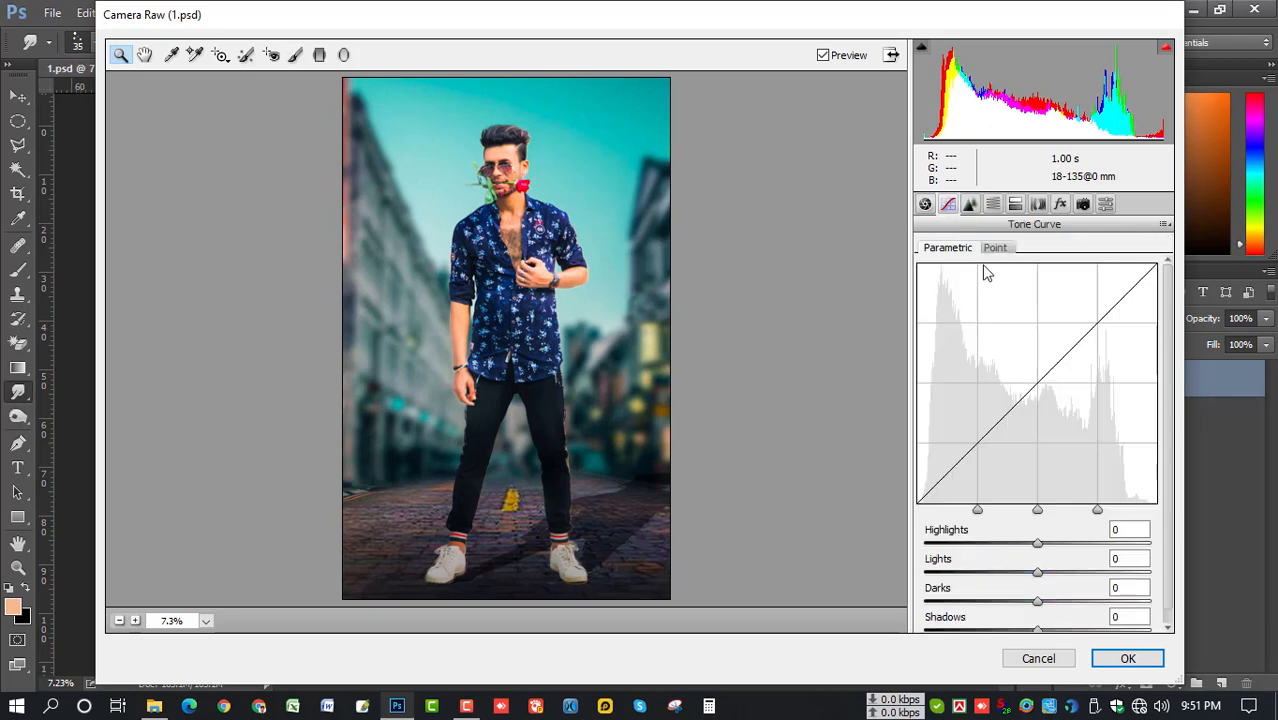
{"action": "left_click_drag", "start_coordinate": [1038, 543], "coordinate": [1053, 572]}
{"action": "scroll", "coordinate": [1050, 552], "scroll_direction": "down", "scroll_amount": 1}
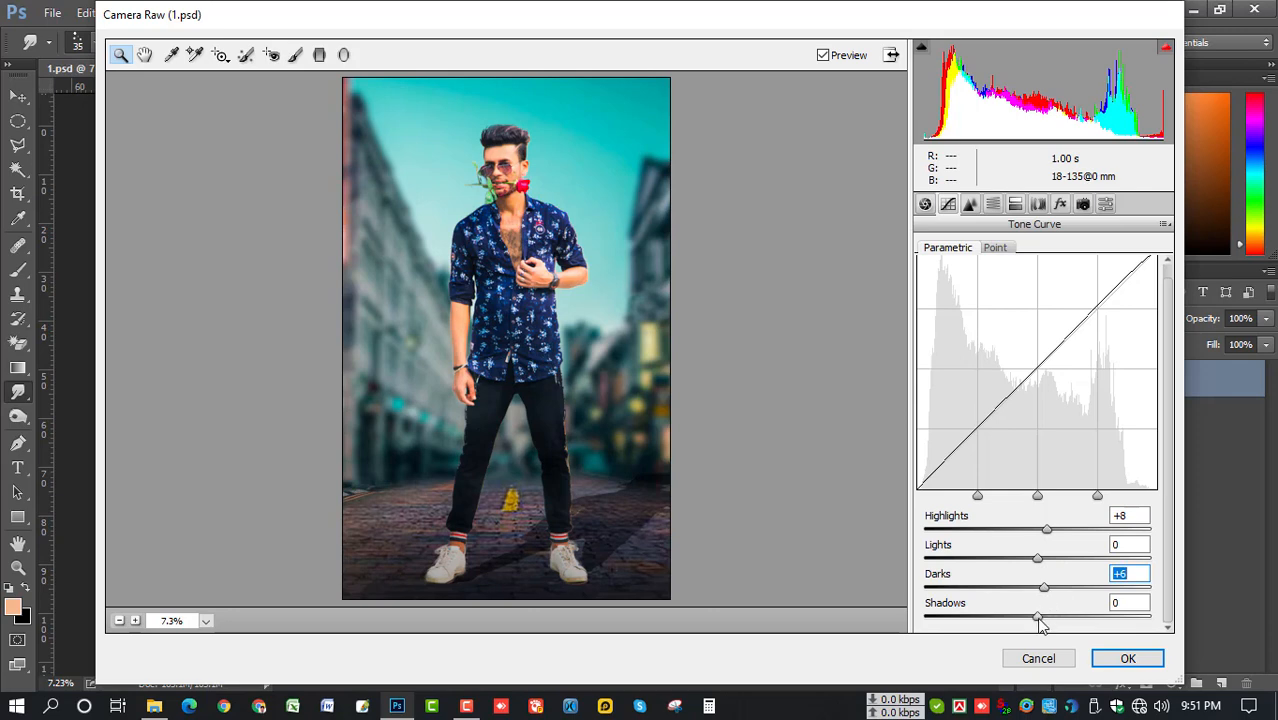
{"action": "left_click_drag", "start_coordinate": [1037, 617], "coordinate": [1047, 621]}
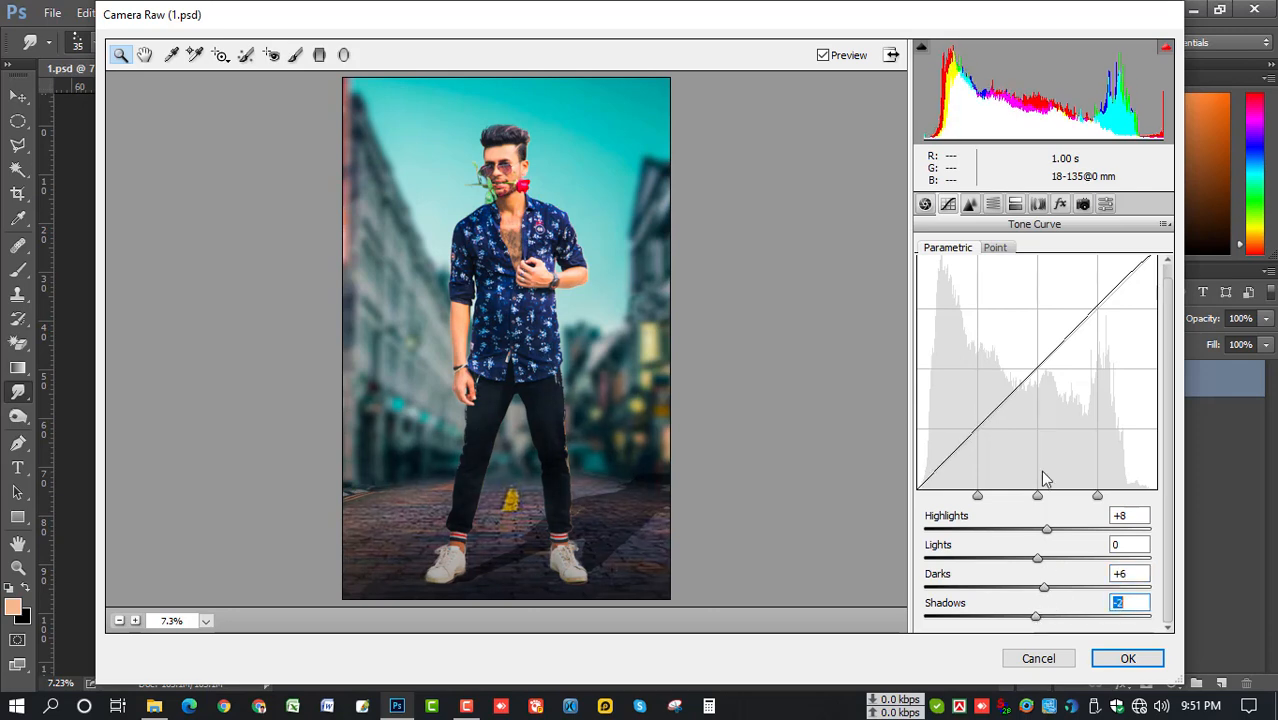
- Set the saturation of the oranges to -15 and increase the saturation of the blues
{"action": "left_click", "coordinate": [993, 205]}
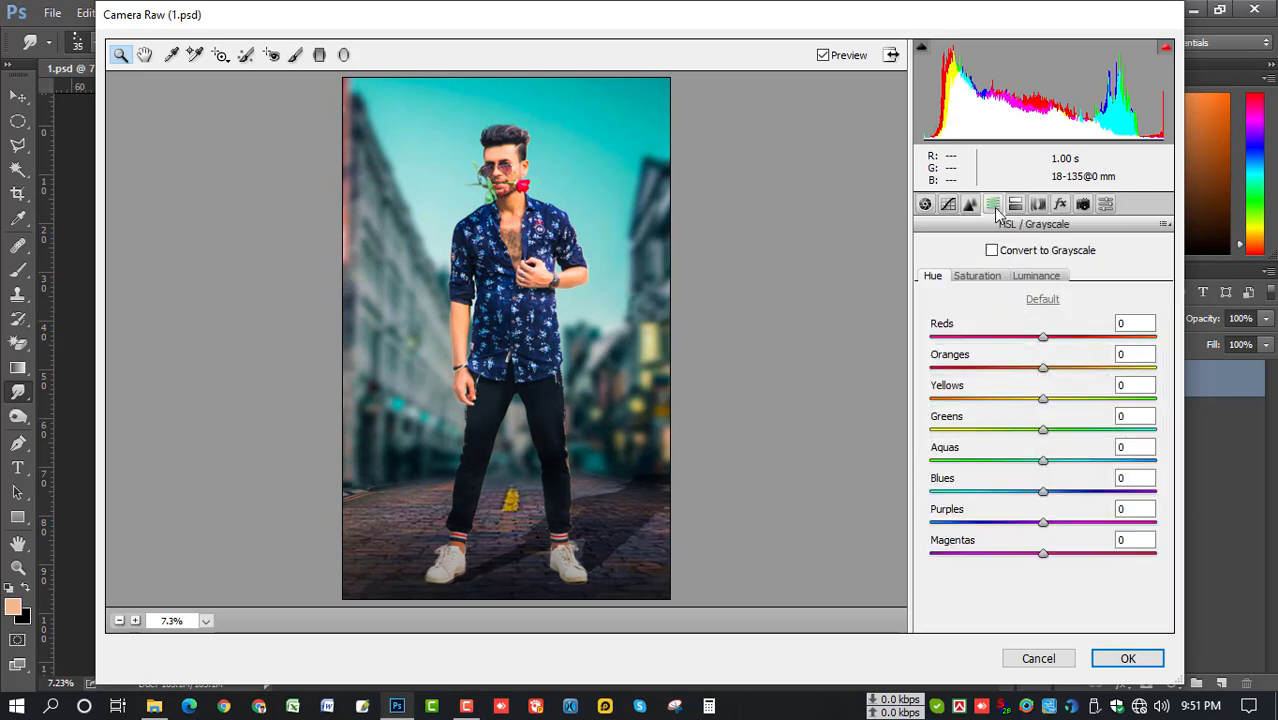
{"action": "left_click", "coordinate": [985, 277]}
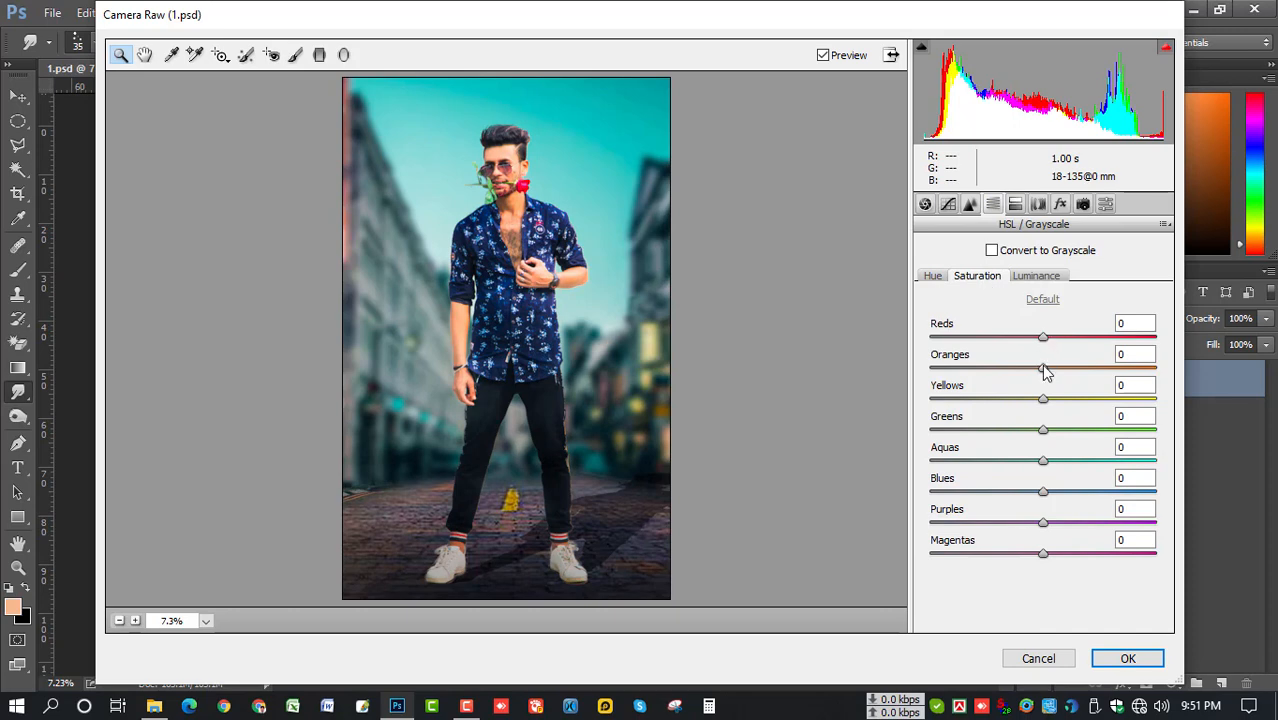
{"action": "left_click_drag", "start_coordinate": [1043, 370], "coordinate": [1027, 371]}
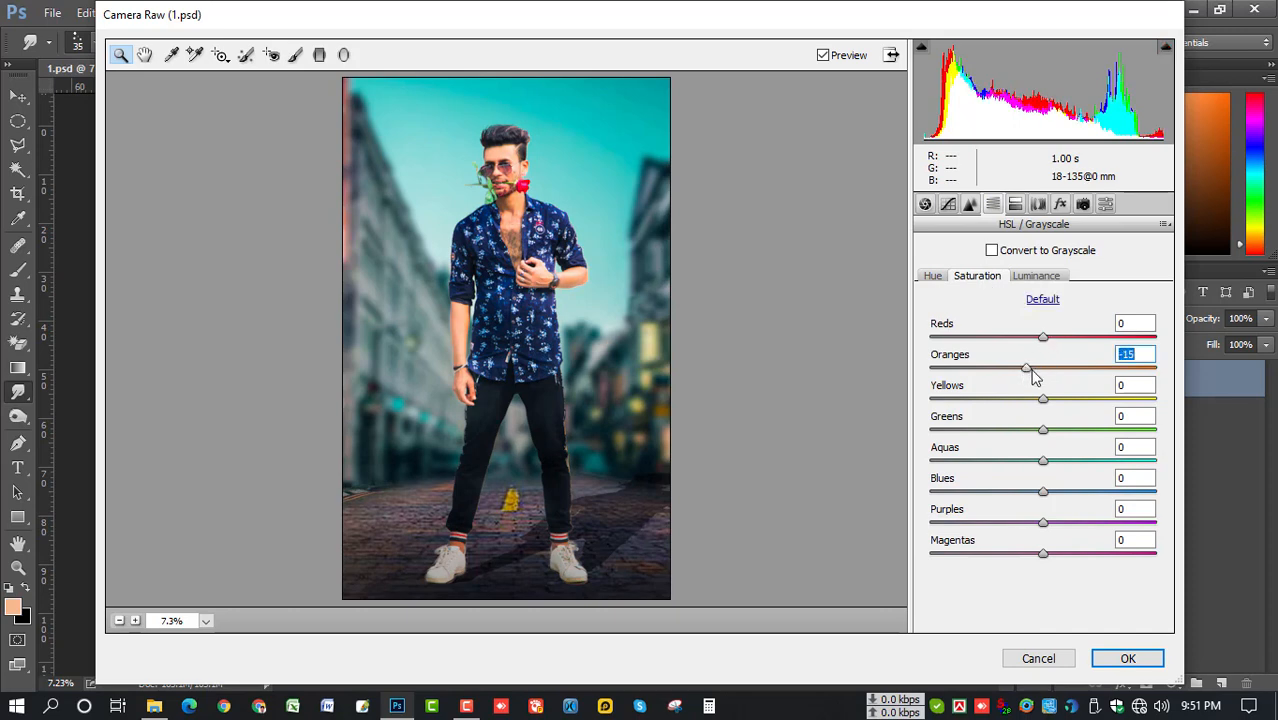
{"action": "left_click_drag", "start_coordinate": [1044, 496], "coordinate": [1083, 440]}
- Set the hue of aquas to +8 and blues to -8, and the luminance of blues to +34 and aquas to +14
{"action": "left_click", "coordinate": [932, 275]}
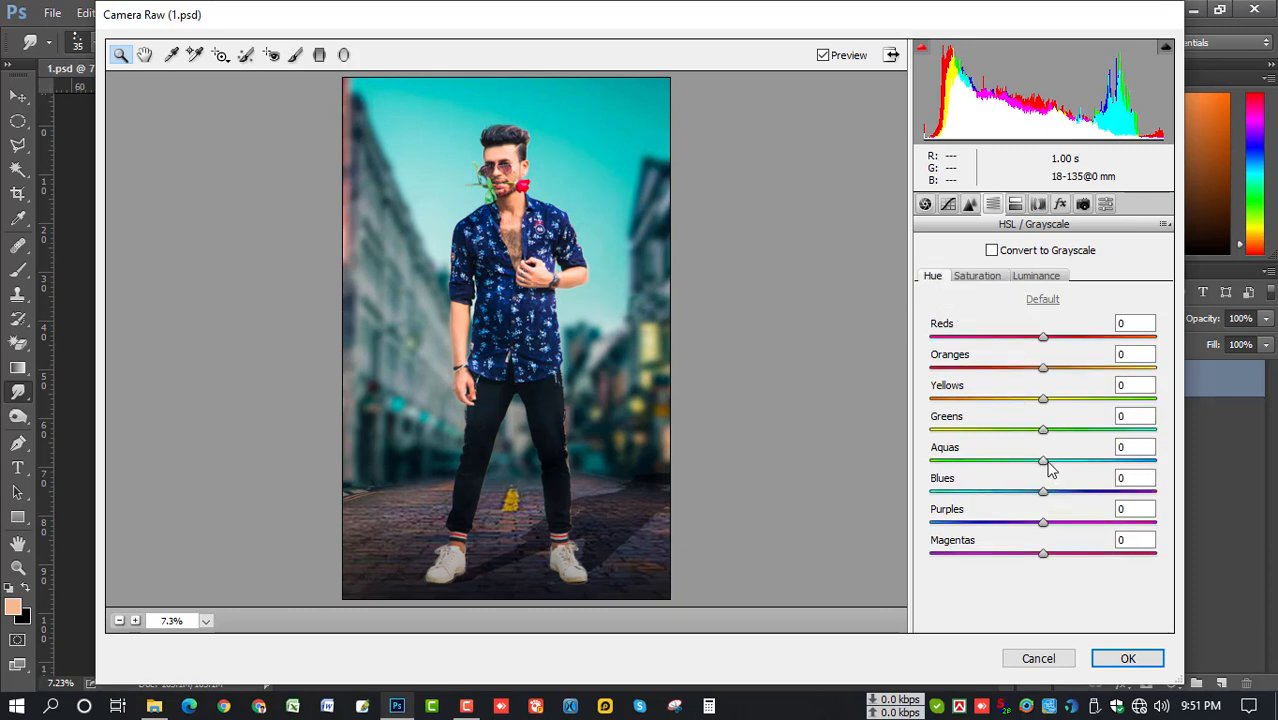
{"action": "left_click_drag", "start_coordinate": [1047, 460], "coordinate": [1033, 503]}
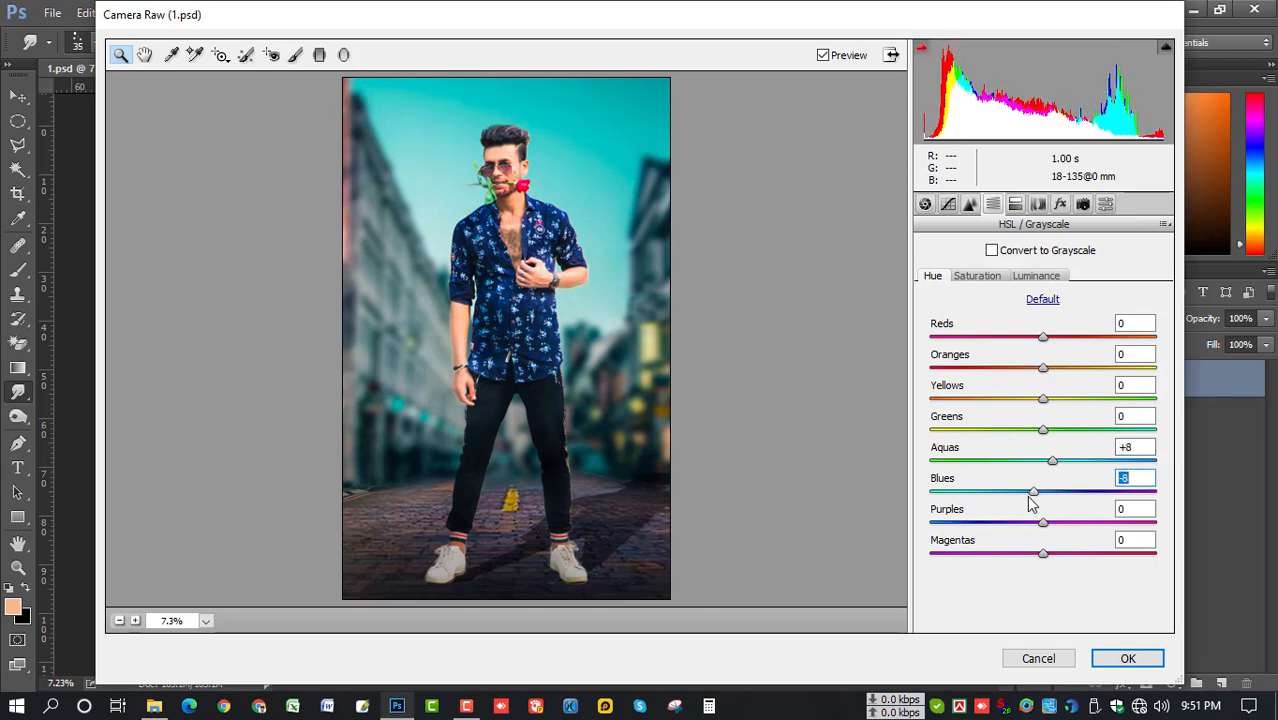
{"action": "left_click", "coordinate": [1040, 279]}
{"action": "left_click_drag", "start_coordinate": [1044, 497], "coordinate": [1084, 499]}
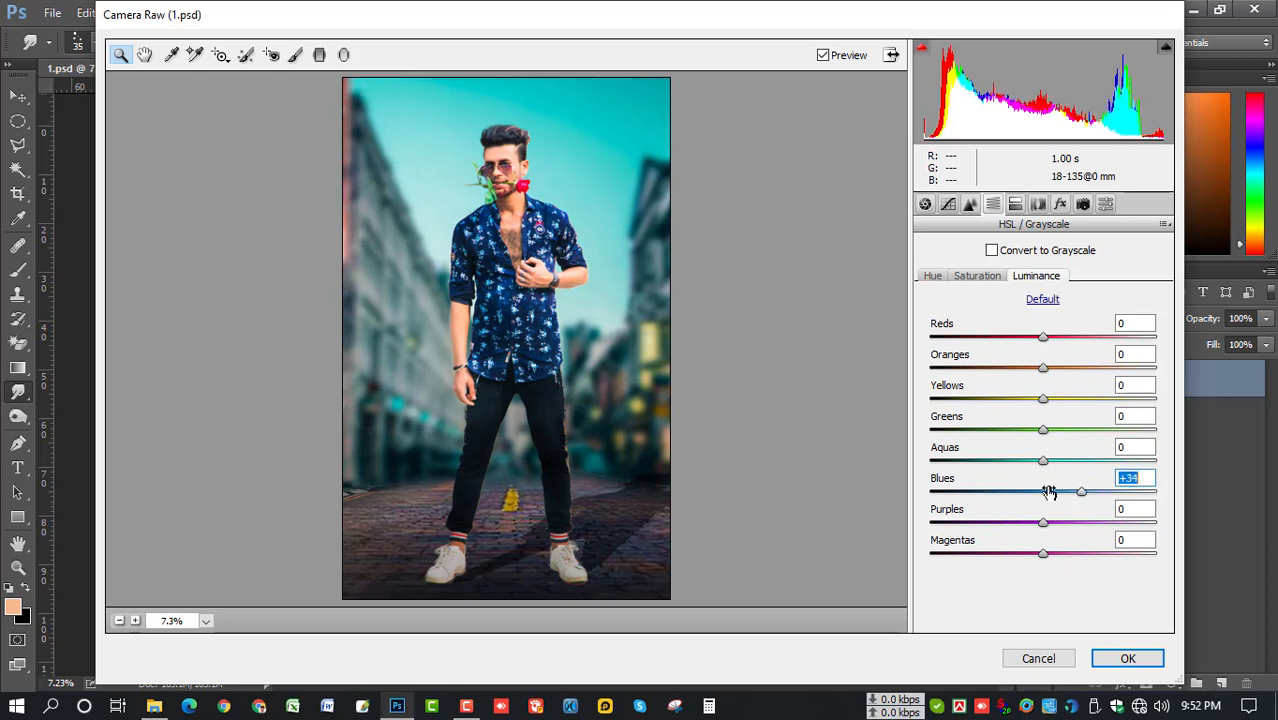
{"action": "mouse_move", "coordinate": [1044, 460]}
{"action": "left_mouse_down"}
{"action": "mouse_move", "coordinate": [1029, 460]}
{"action": "mouse_move", "coordinate": [1053, 460]}
{"action": "left_mouse_up"}
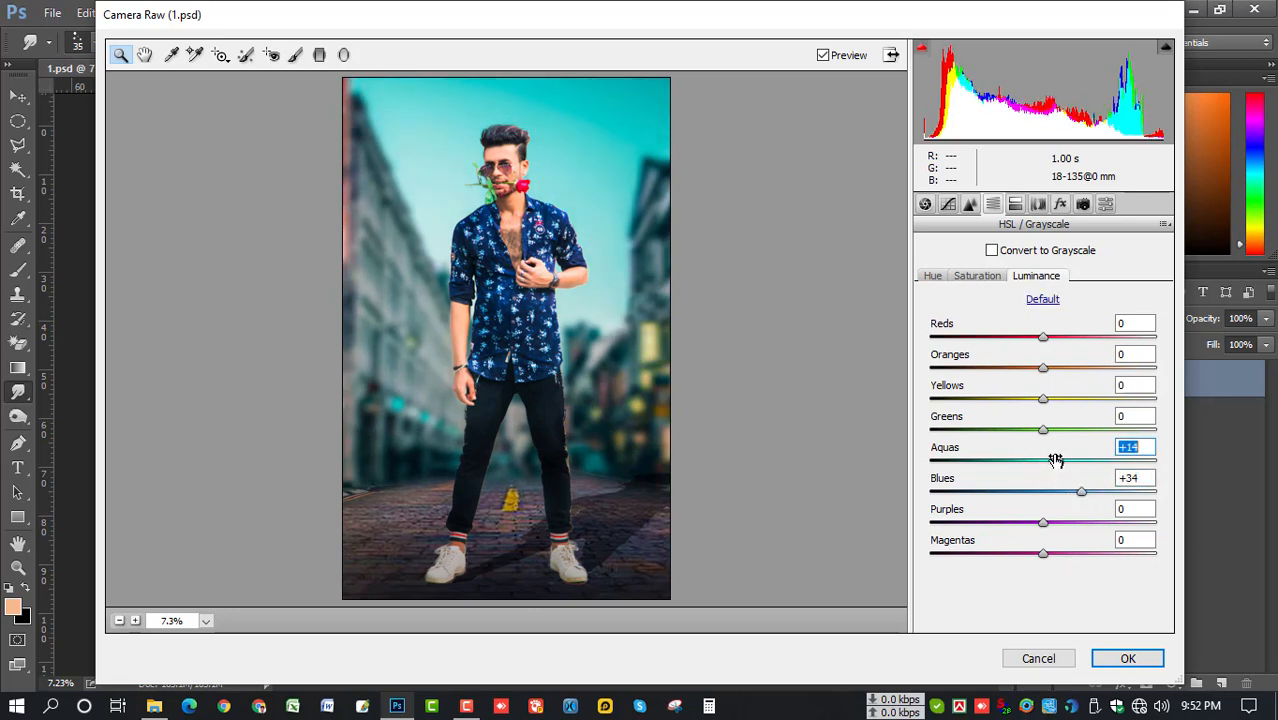
- Set the post-crop vignetting amount to 0 and apply the Camera Raw adjustments to the merged layer
{"action": "left_click", "coordinate": [1060, 204]}
{"action": "left_click_drag", "start_coordinate": [1044, 447], "coordinate": [1040, 449]}
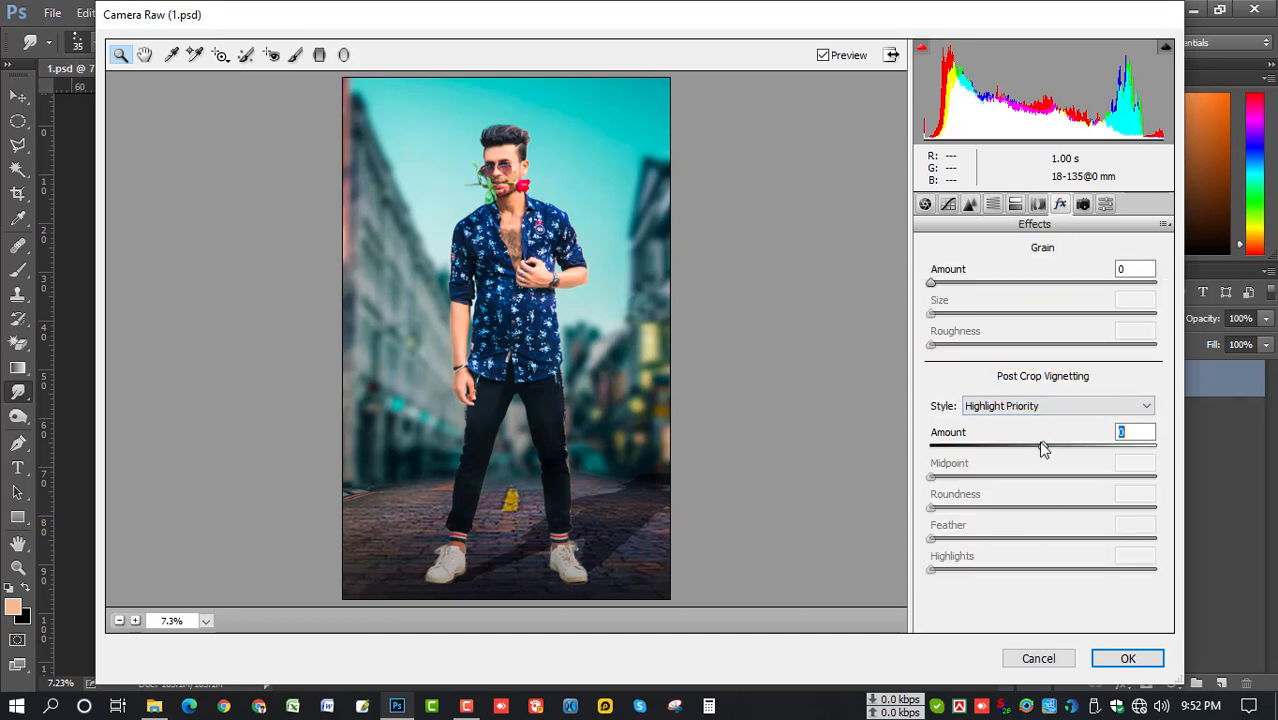
{"action": "left_click", "coordinate": [1142, 658]}
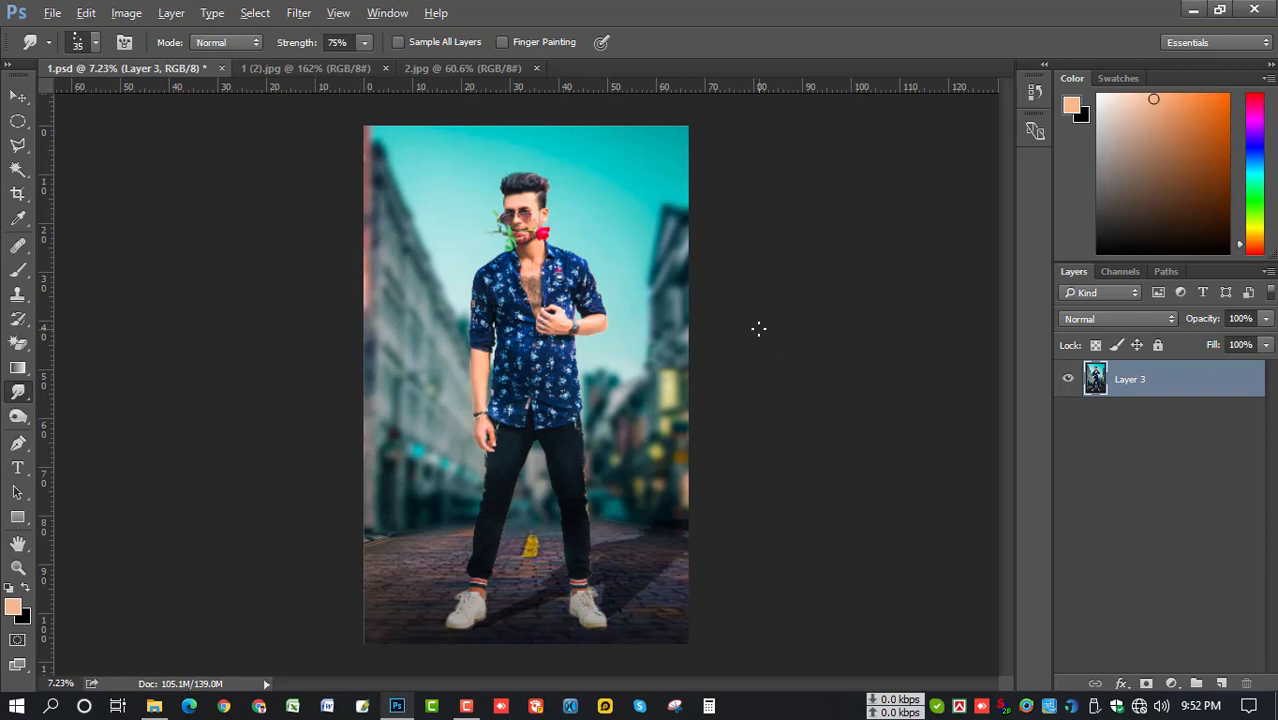
{"action": "scroll", "coordinate": [758, 329], "scroll_direction": "up", "scroll_amount": 1}
{"action": "key", "text": "alt"}
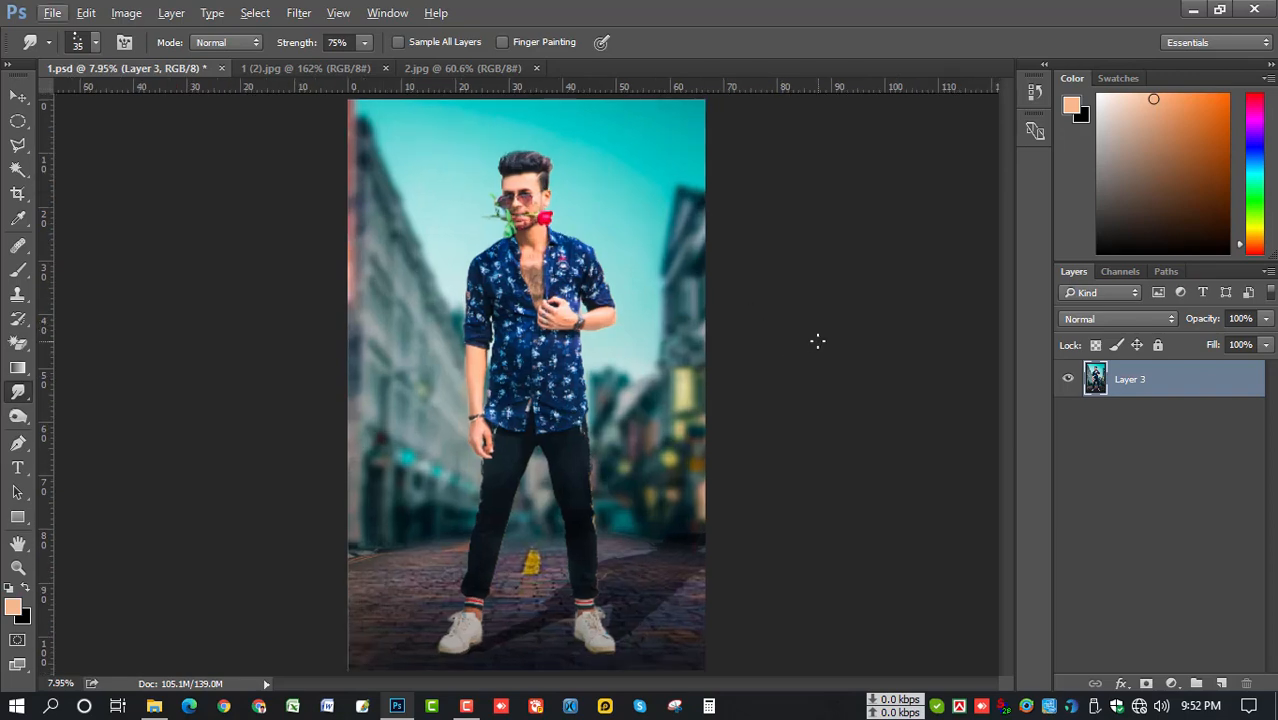